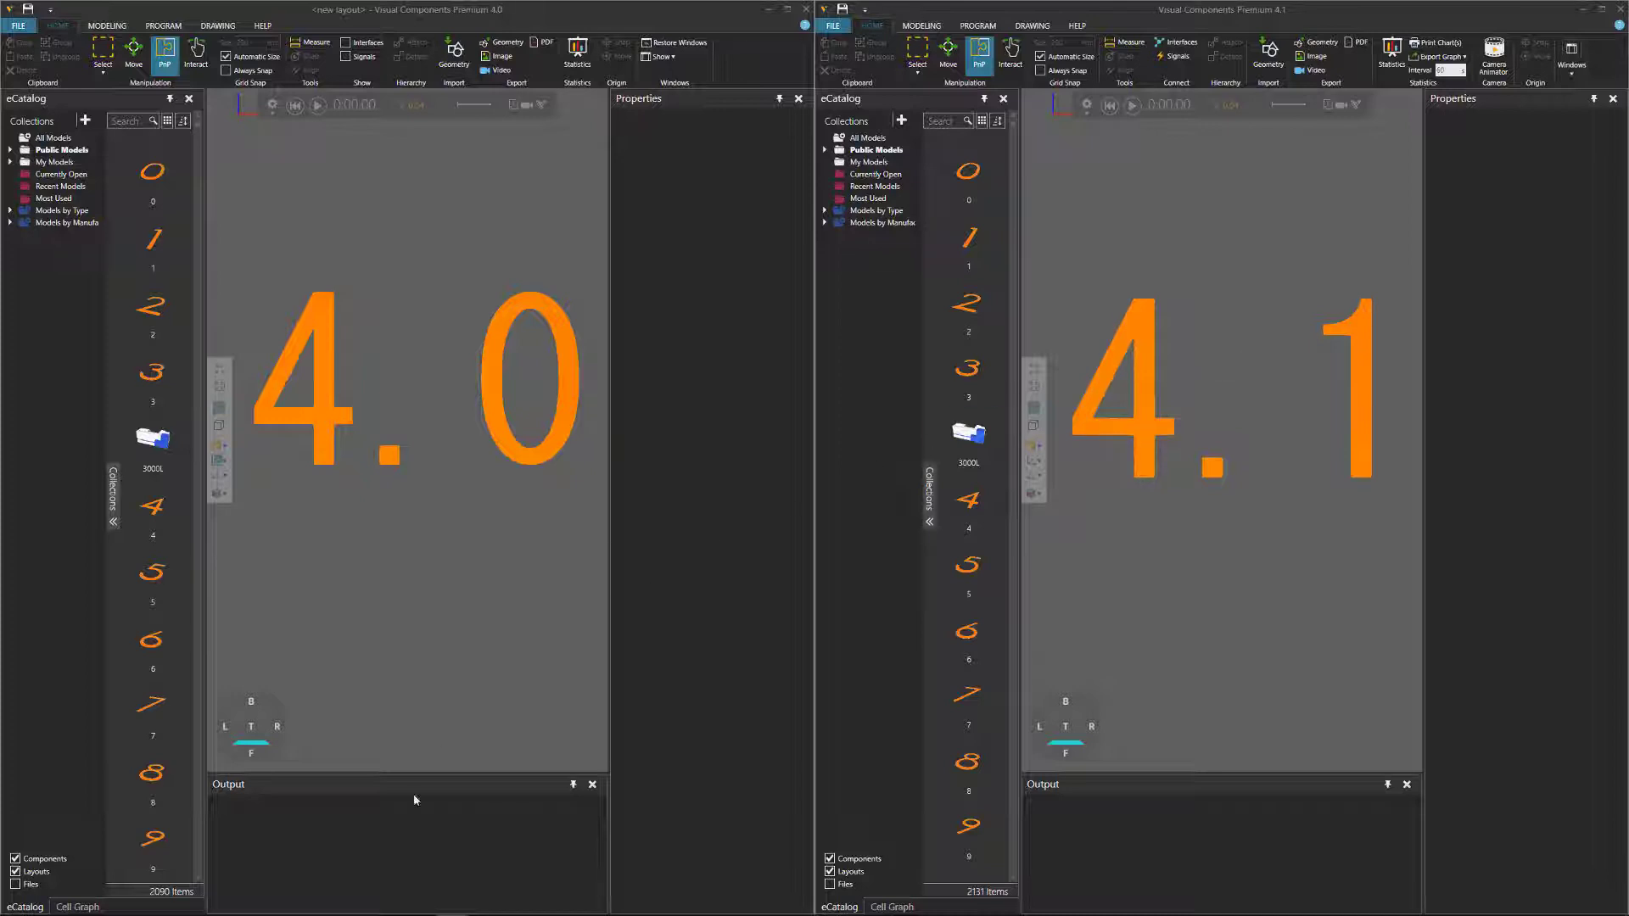
- Write that 4.0 and 4.1 install side by side, each needing its own version's license
{"action": "left_click", "coordinate": [296, 905]}
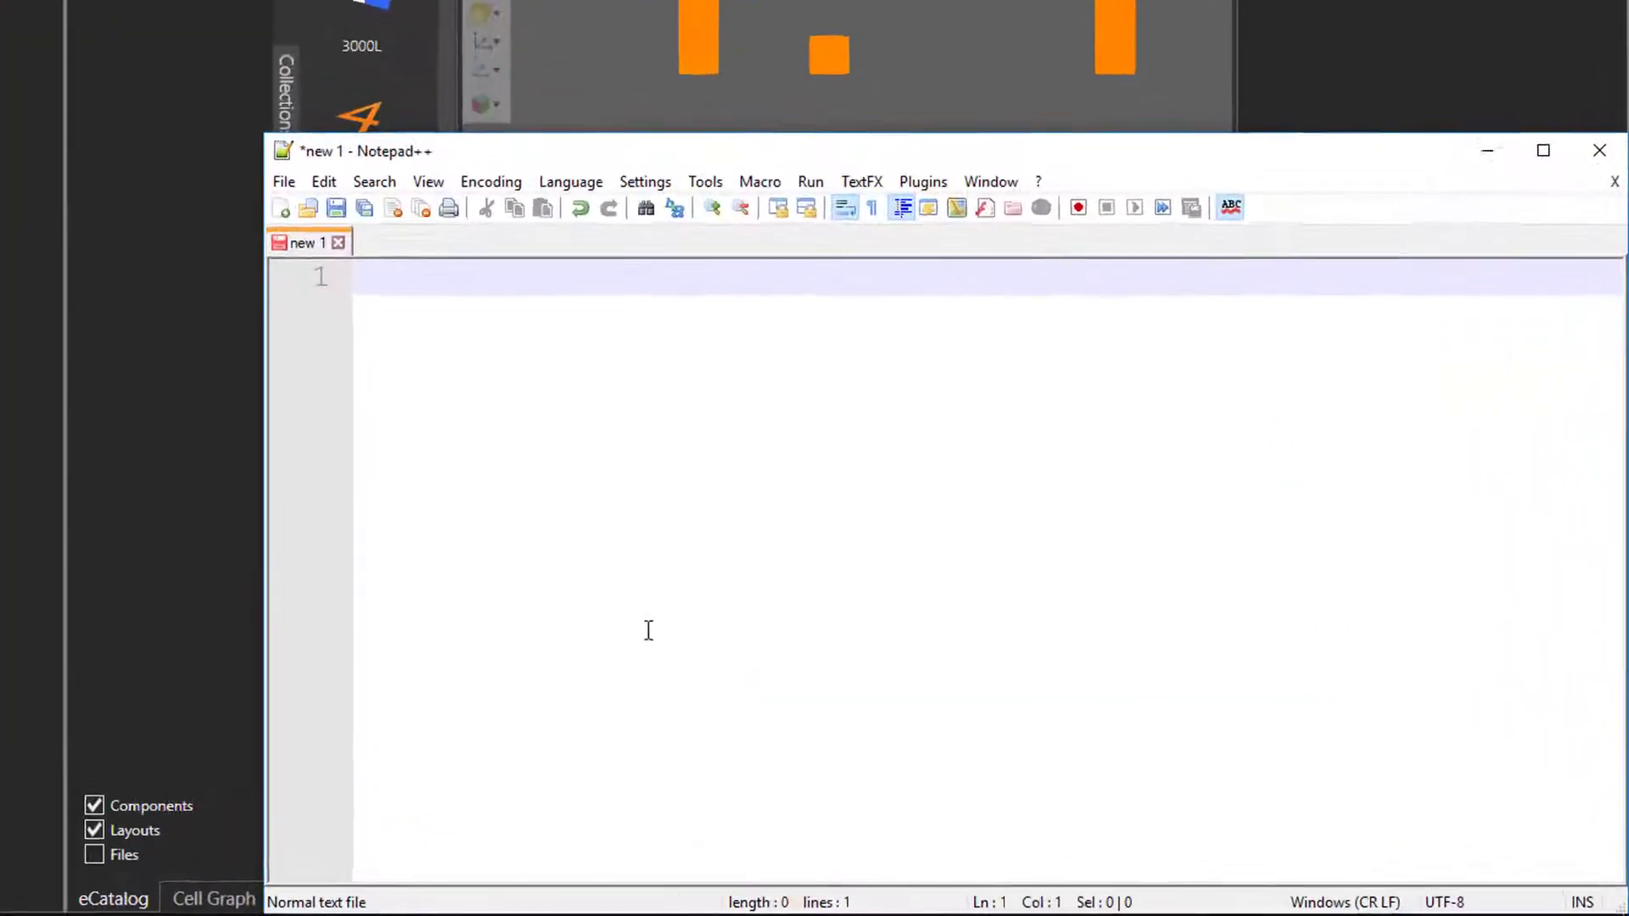
{"action": "type", "text": "You"}
{"action": "type", "text": " can "}
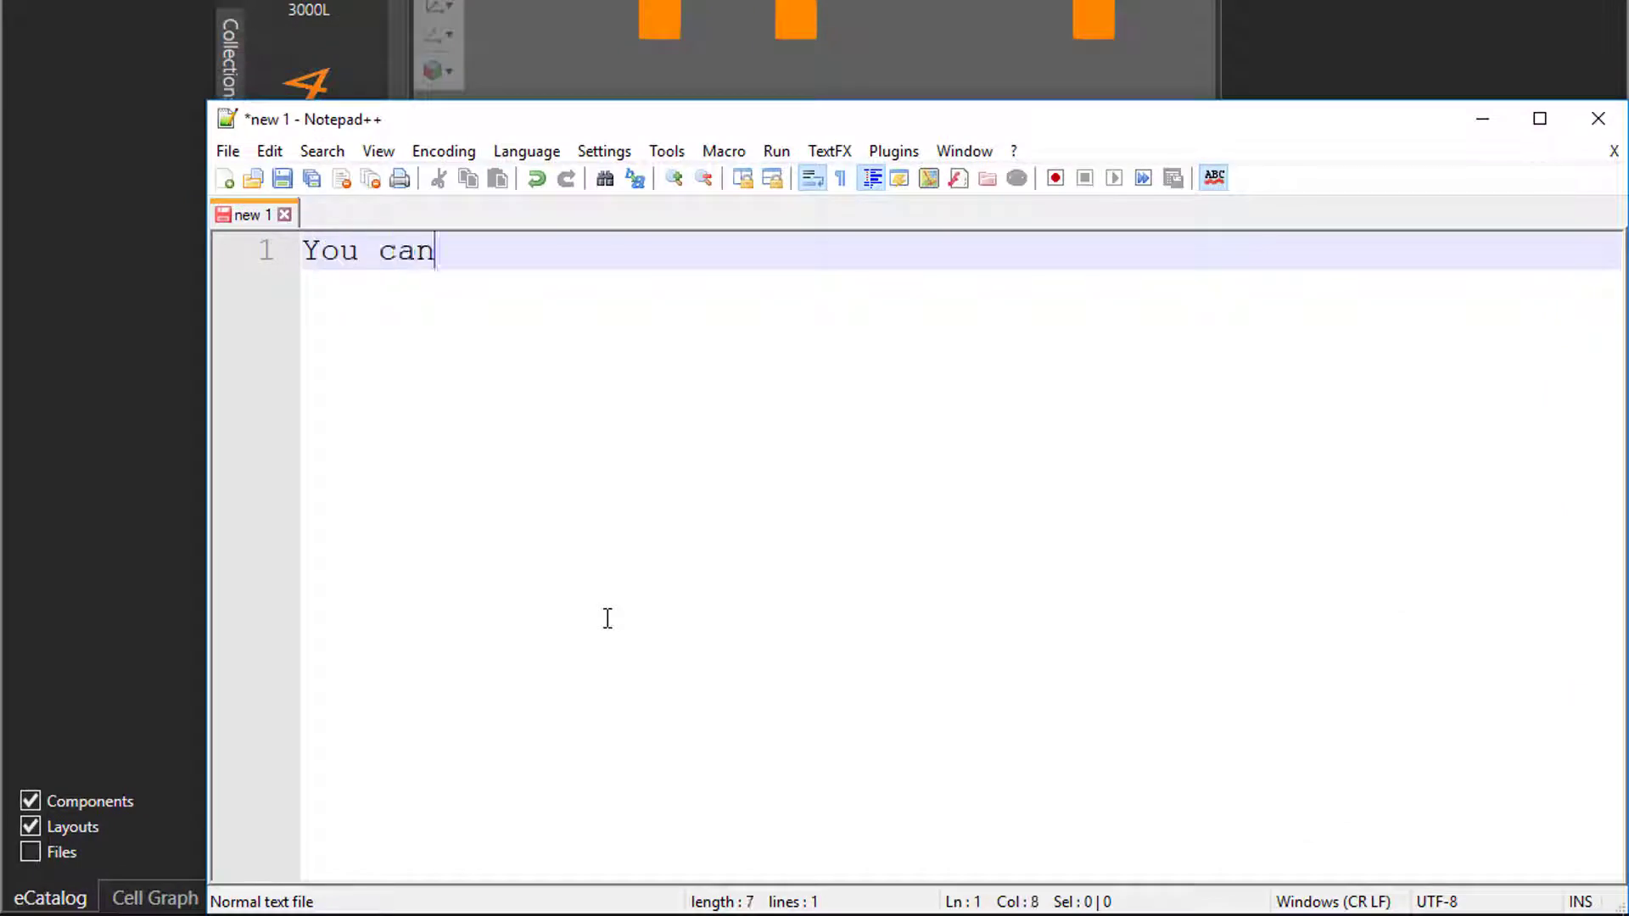
{"action": "type", "text": "run 4.0 a"}
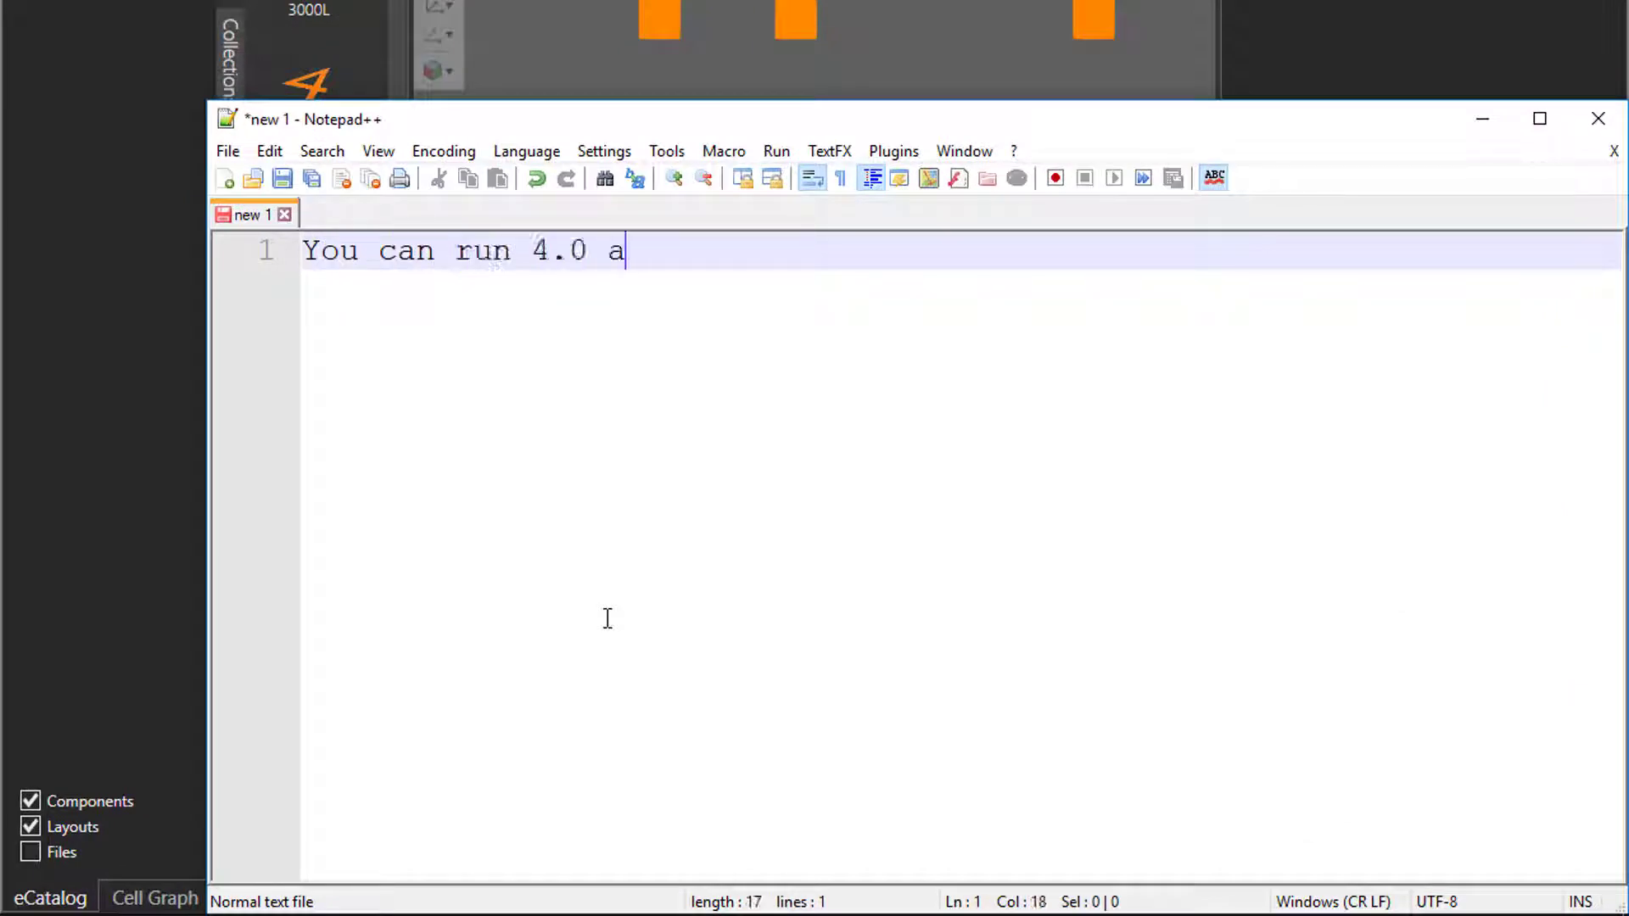
{"action": "type", "text": "nd 4.1 side-by"}
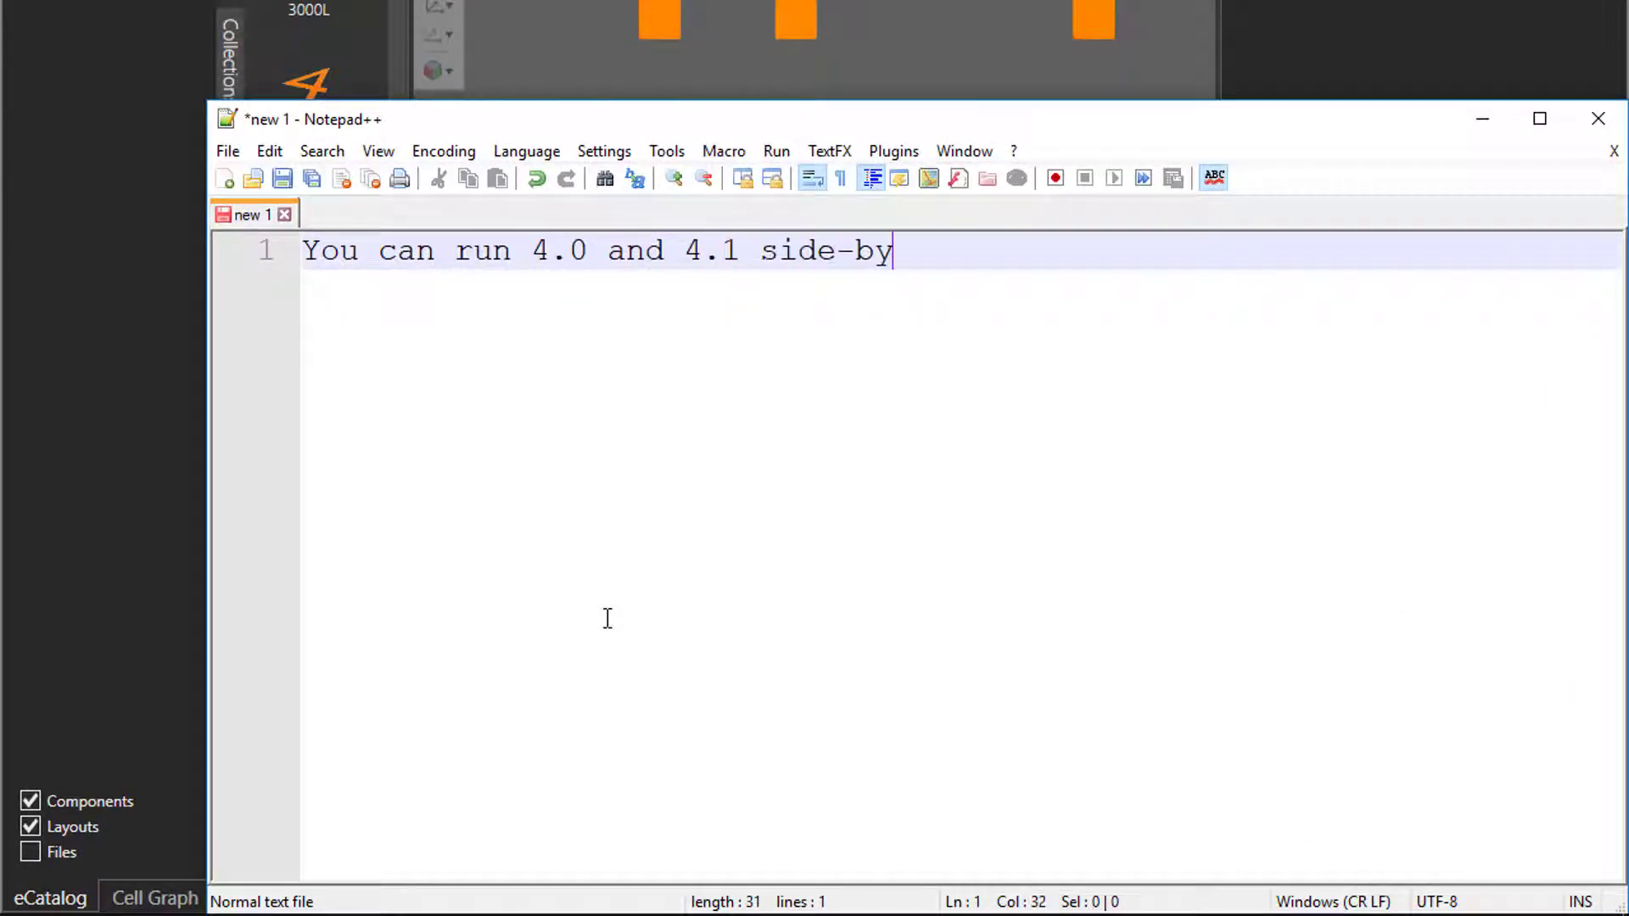
{"action": "type", "text": "-side, "}
{"action": "type", "text": "separate insta"}
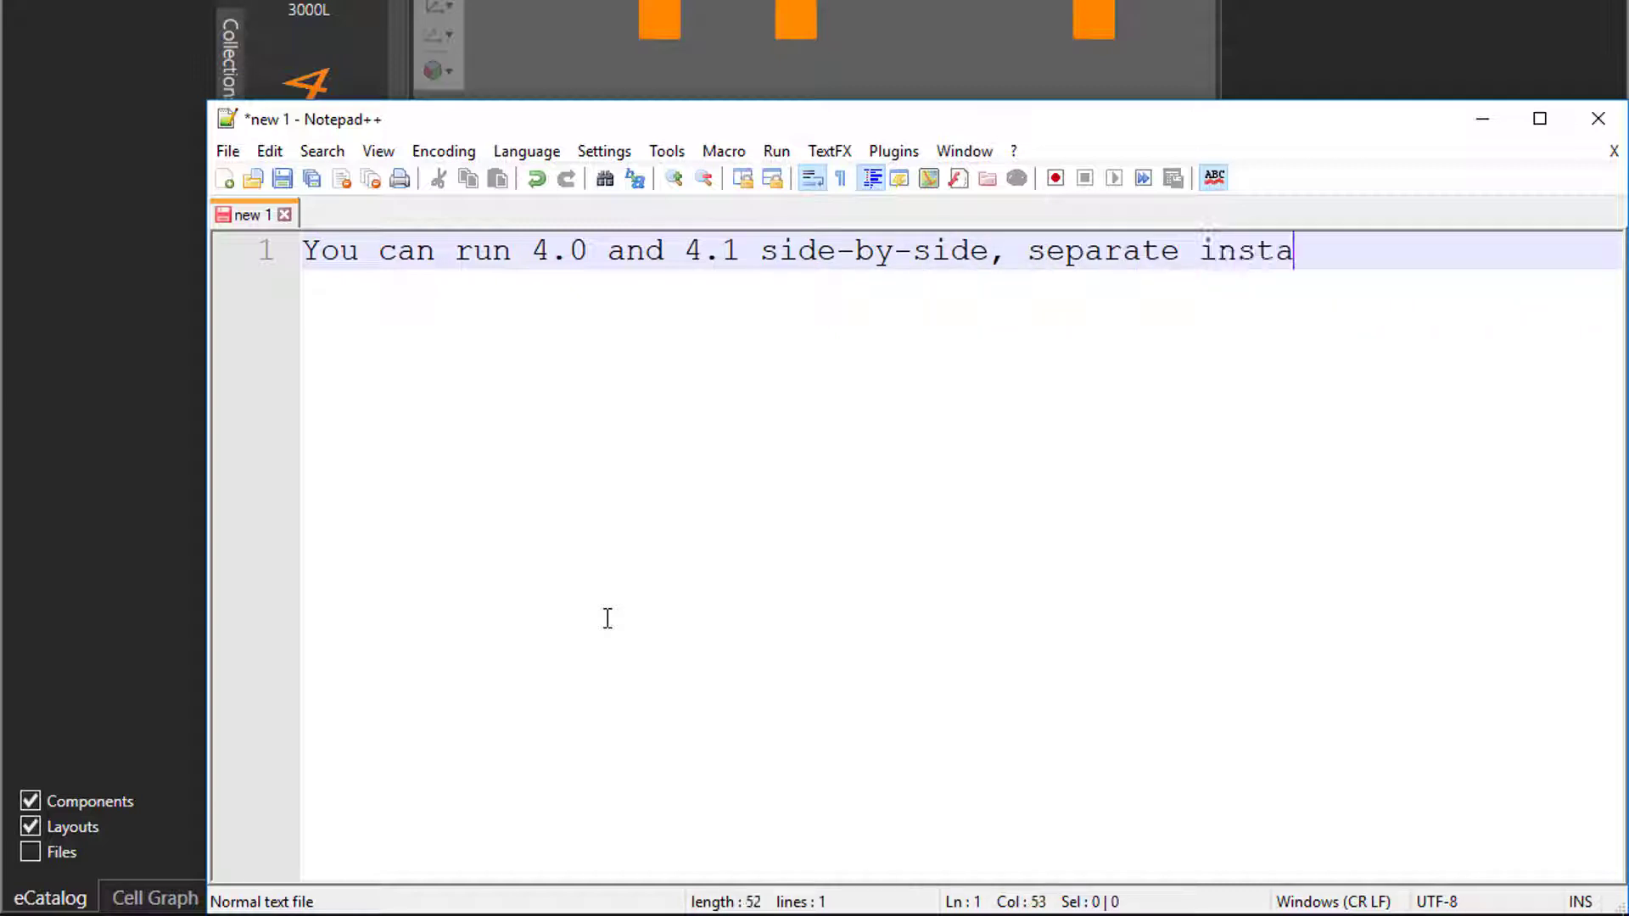
{"action": "type", "text": "llations"}
{"action": "key", "text": "Return"}
{"action": "key", "text": "Return"}
{"action": "type", "text": "4"}
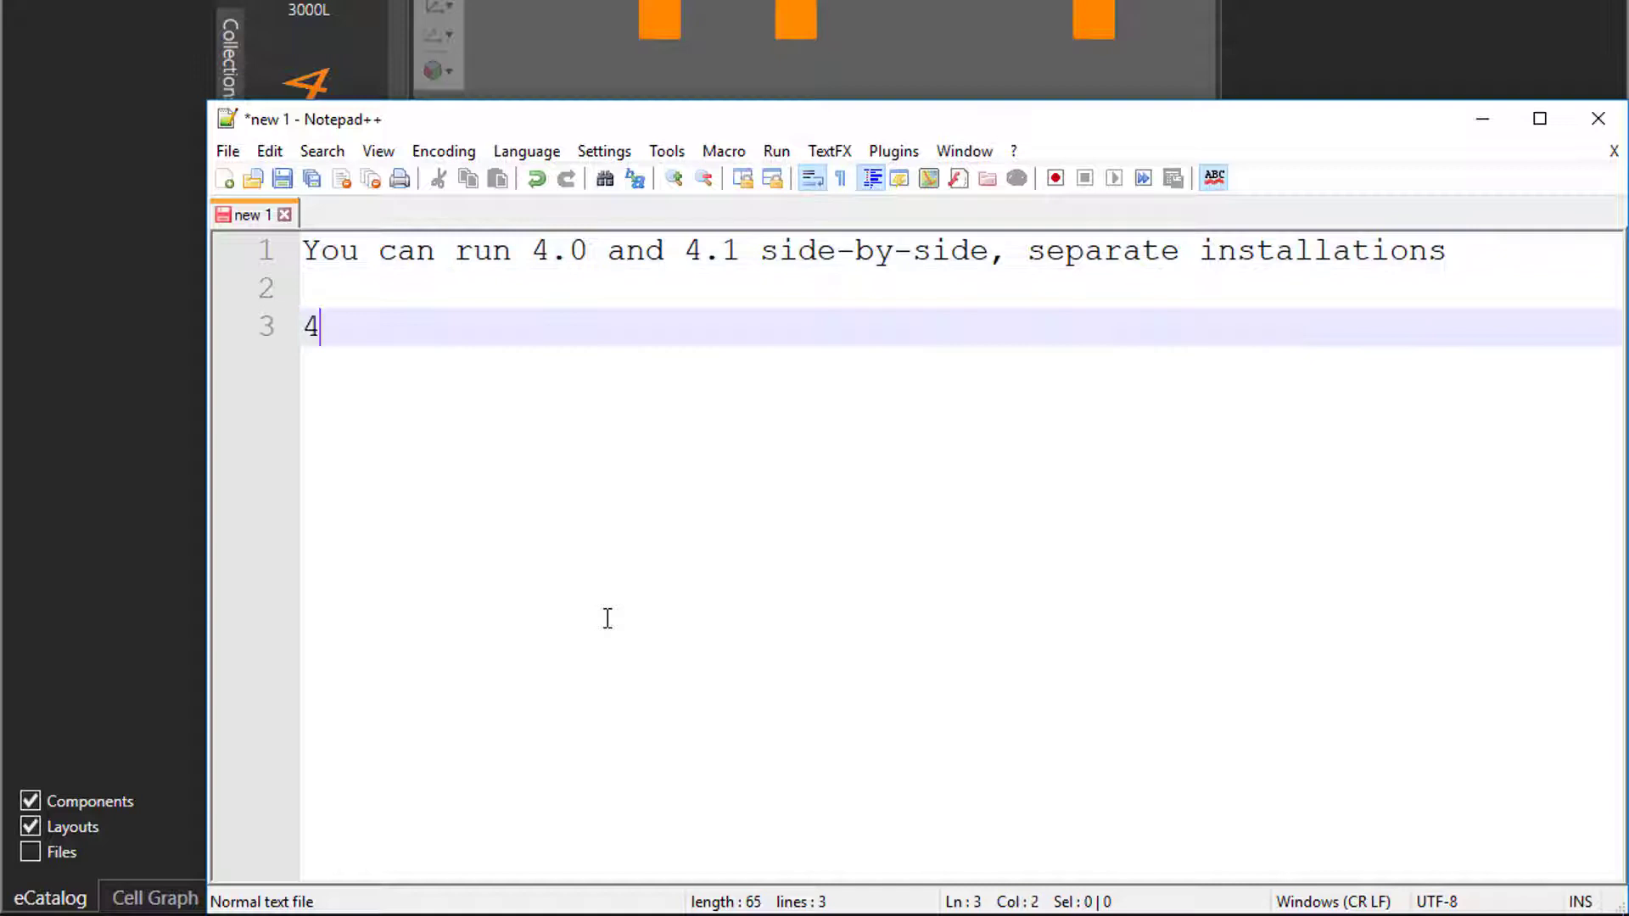
{"action": "type", "text": ".0 product "}
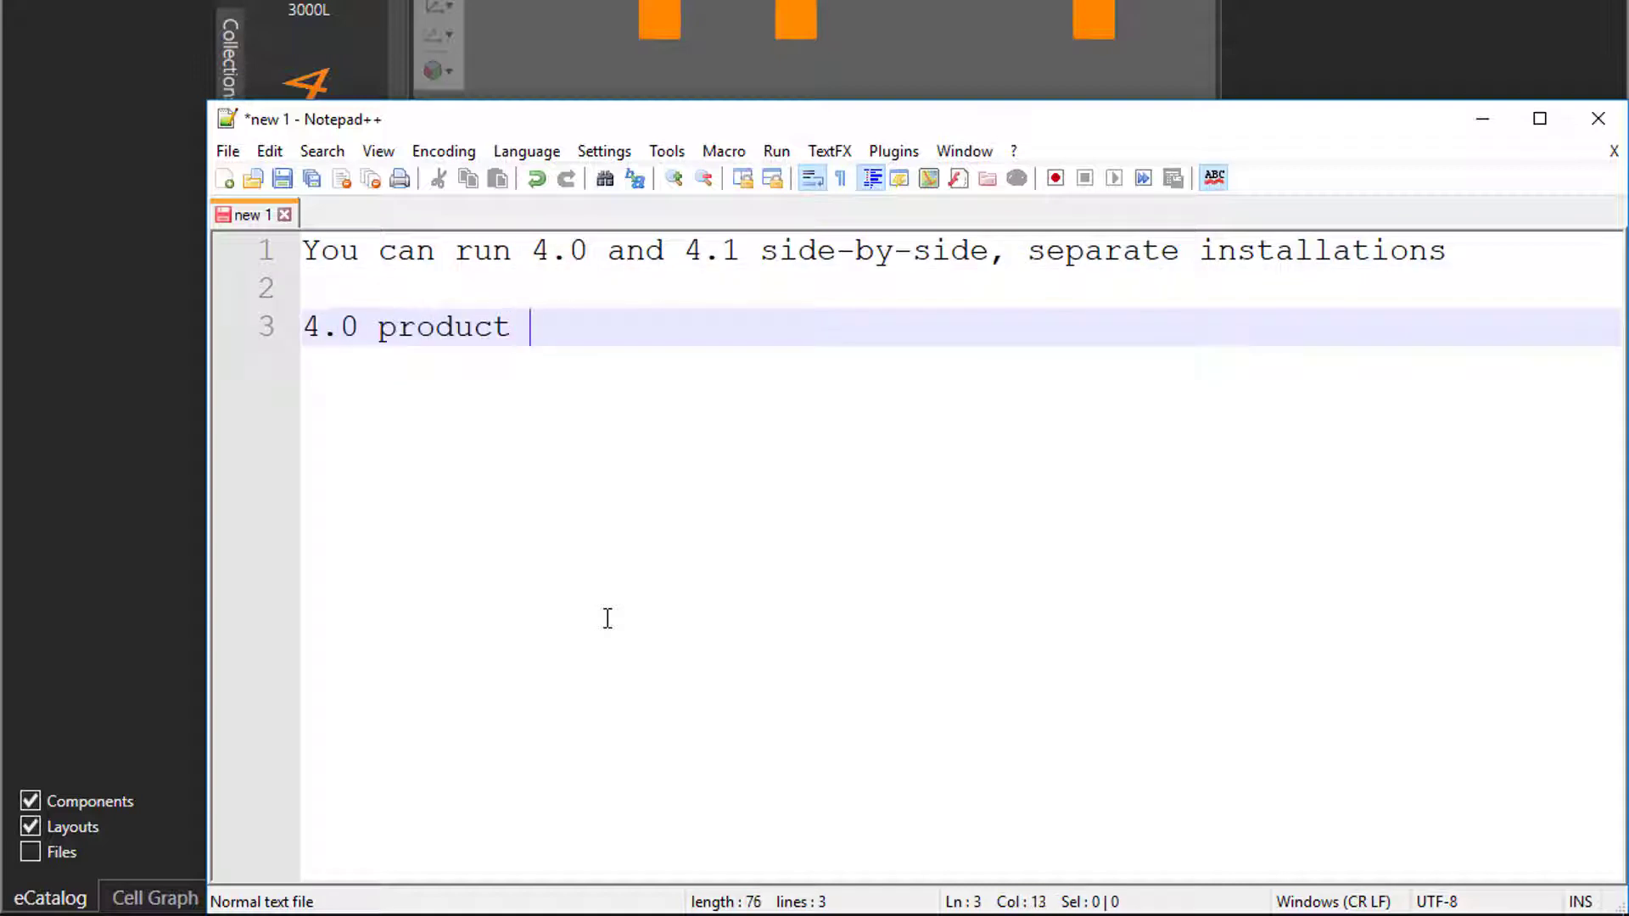
{"action": "type", "text": "requires 4.0 lic"}
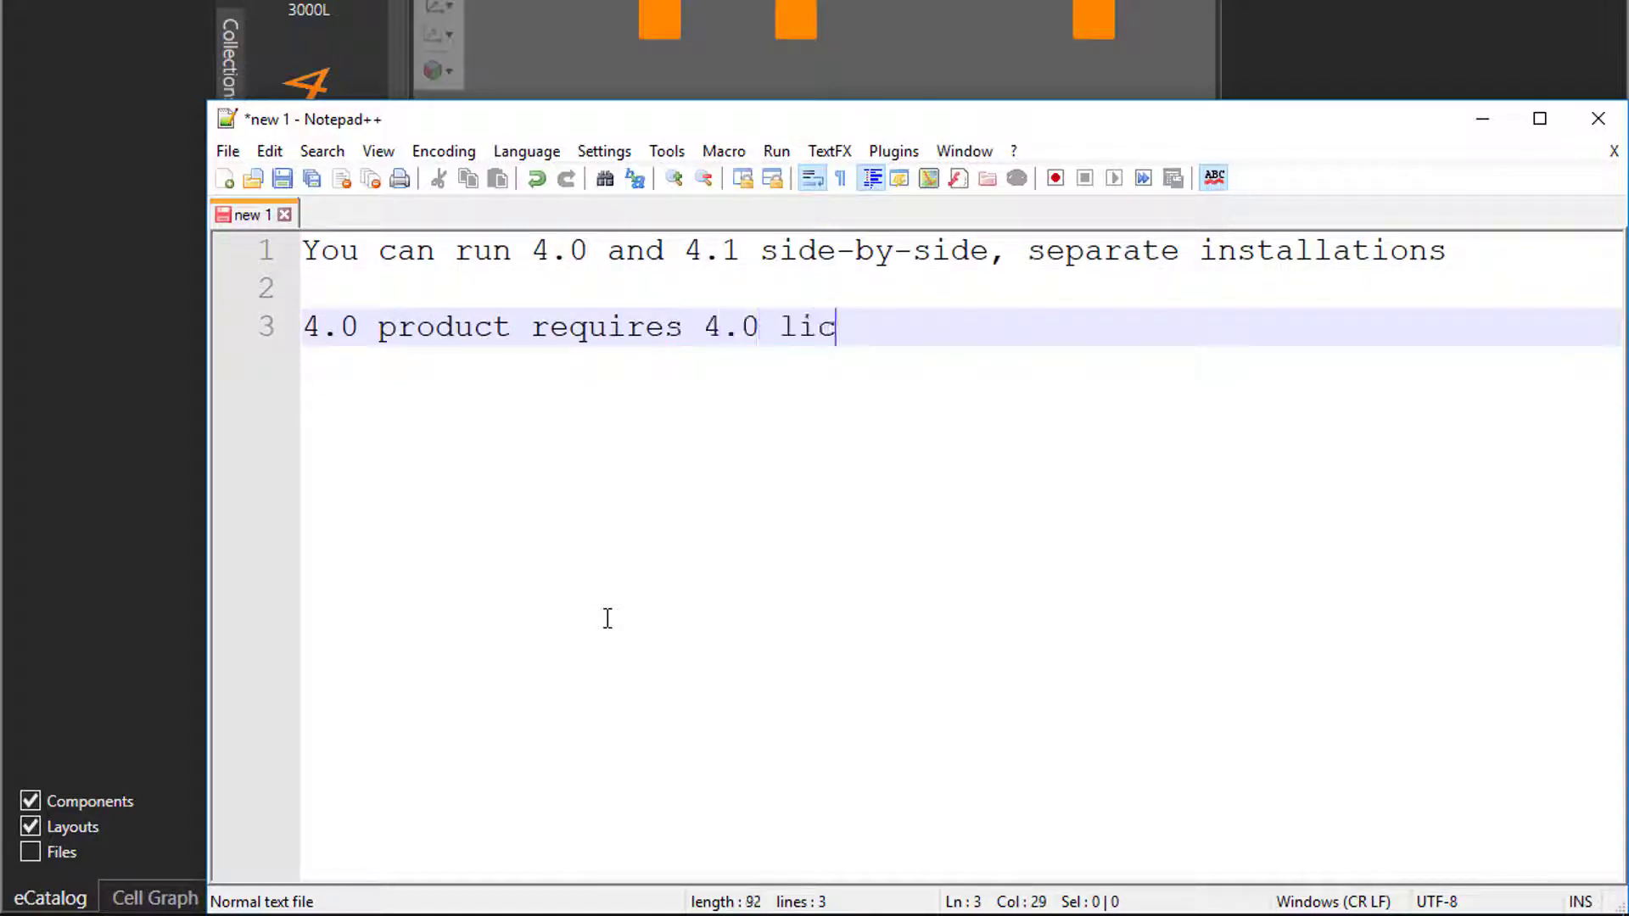
{"action": "type", "text": "ense"}
{"action": "key", "text": "Return"}
{"action": "type", "text": "4.1 "}
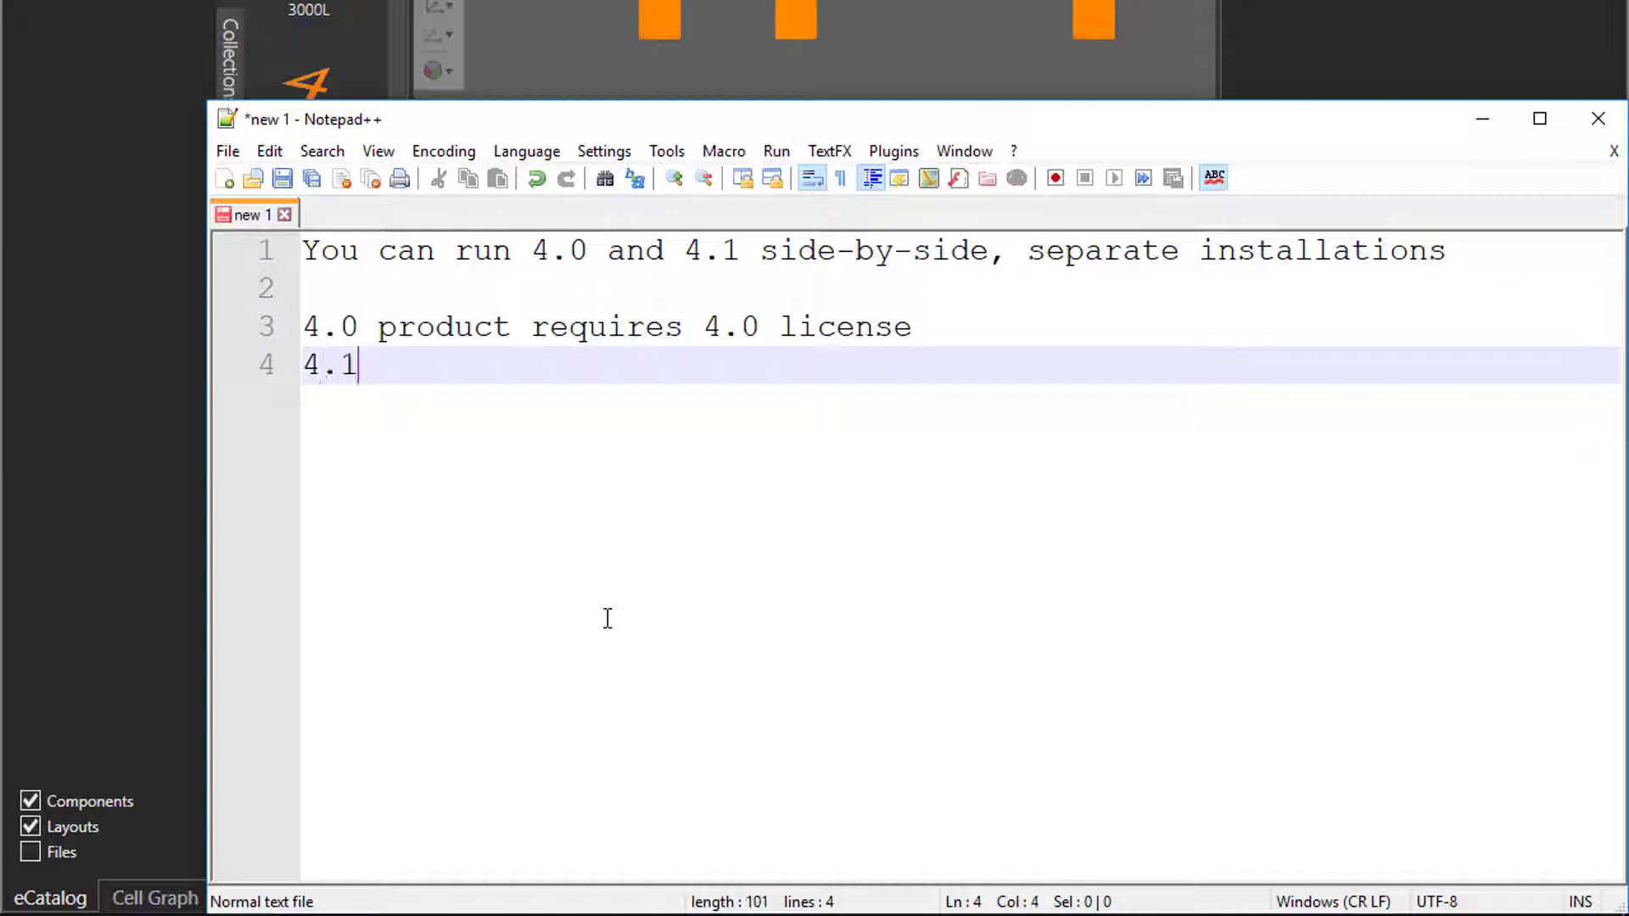
{"action": "type", "text": "product re"}
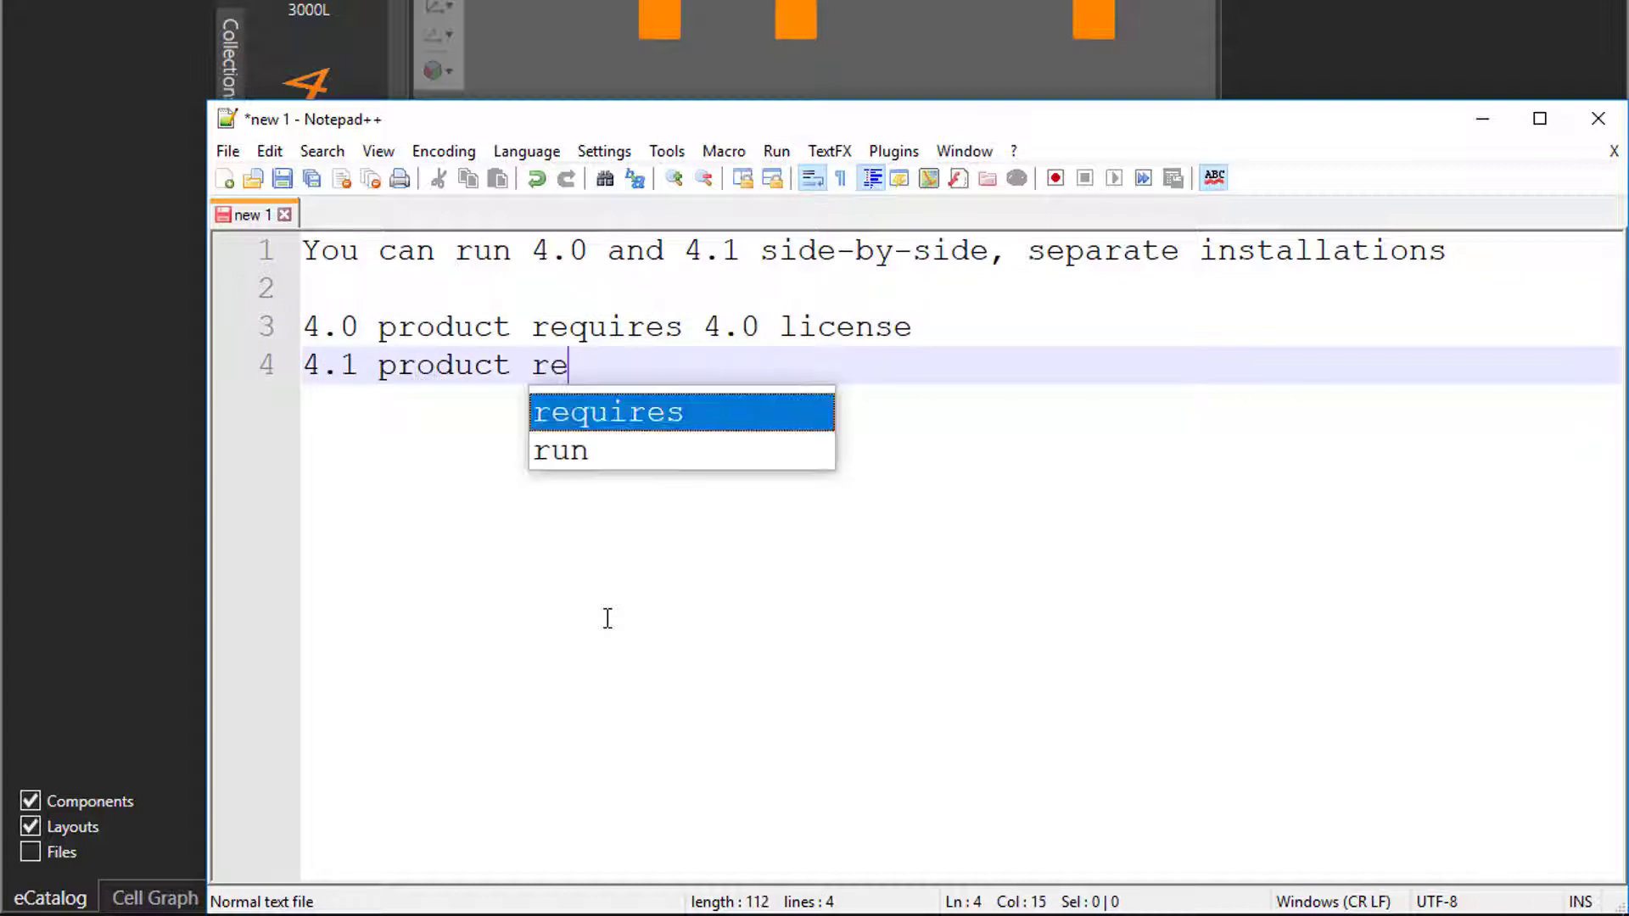
{"action": "type", "text": "quires 4.1 licen"}
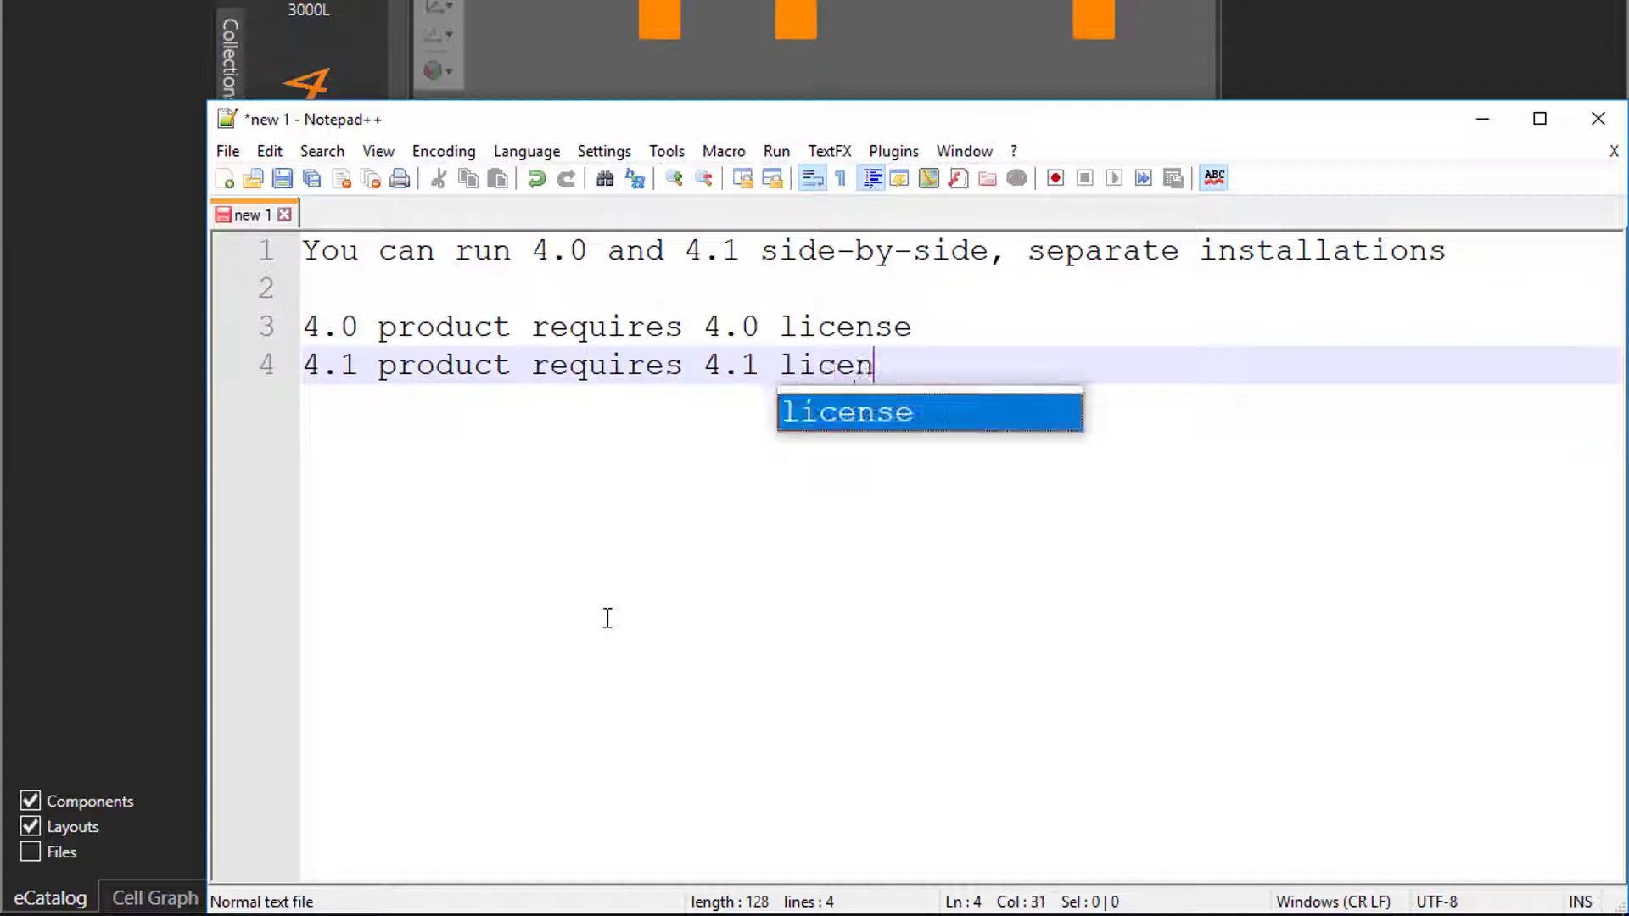
{"action": "type", "text": "se"}
{"action": "scroll", "coordinate": [608, 619], "scroll_direction": "up", "scroll_amount": 1, "text": "ctrl"}
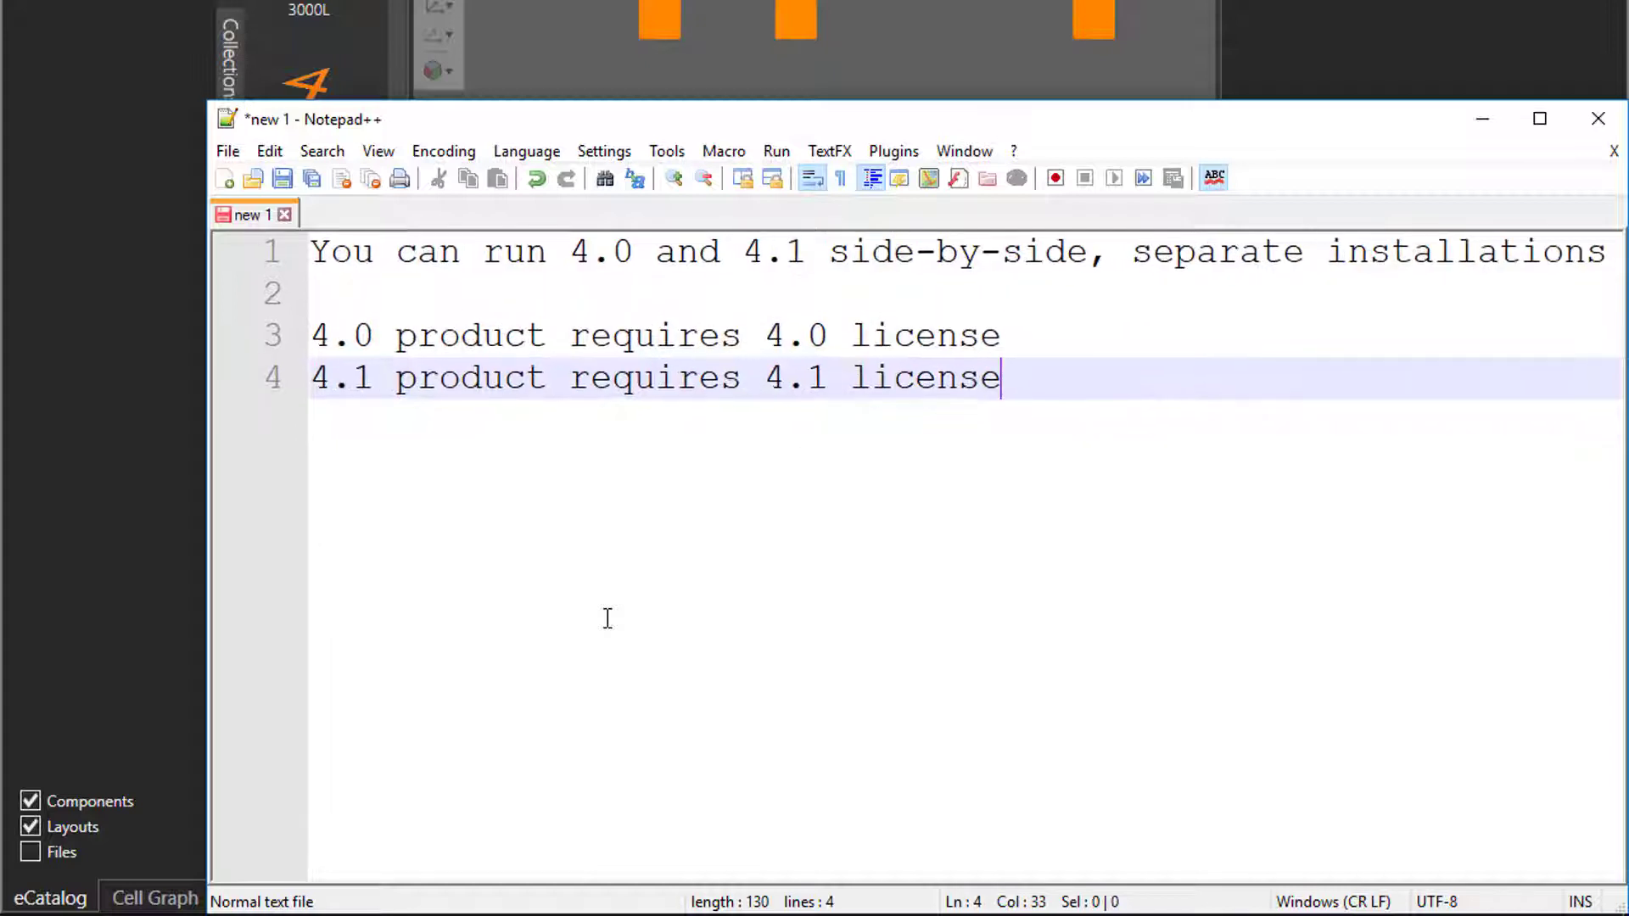
- Add that the license server supports both versions and 4.0 evaluation licenses won't transfer to 4.1
{"action": "key", "text": "Return"}
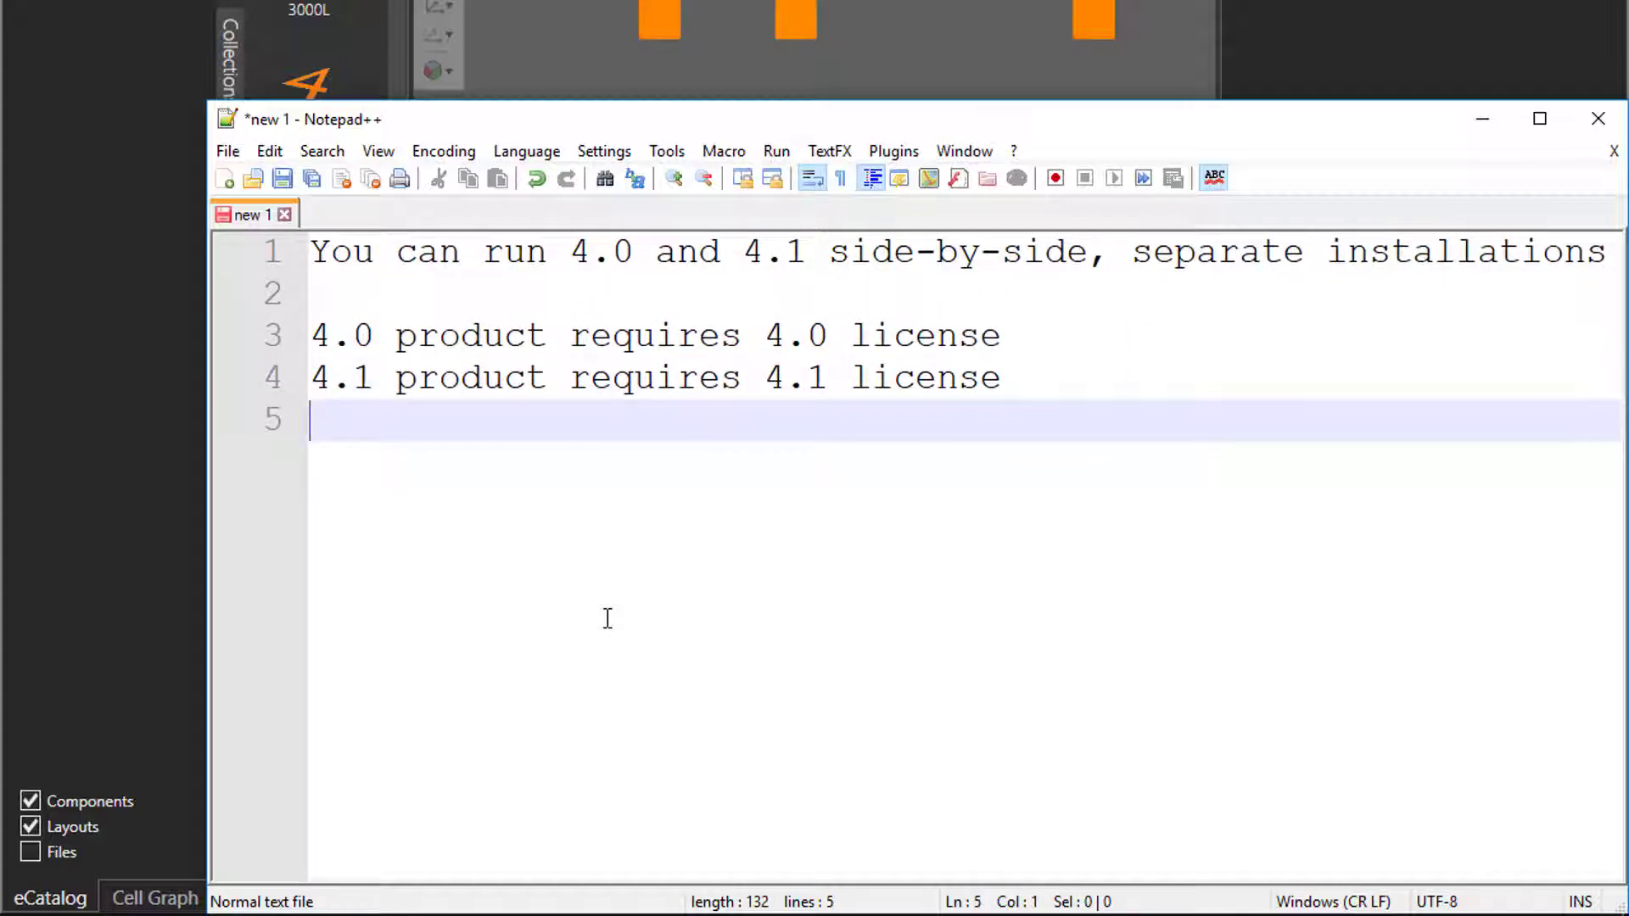
{"action": "type", "text": "Visual Com"}
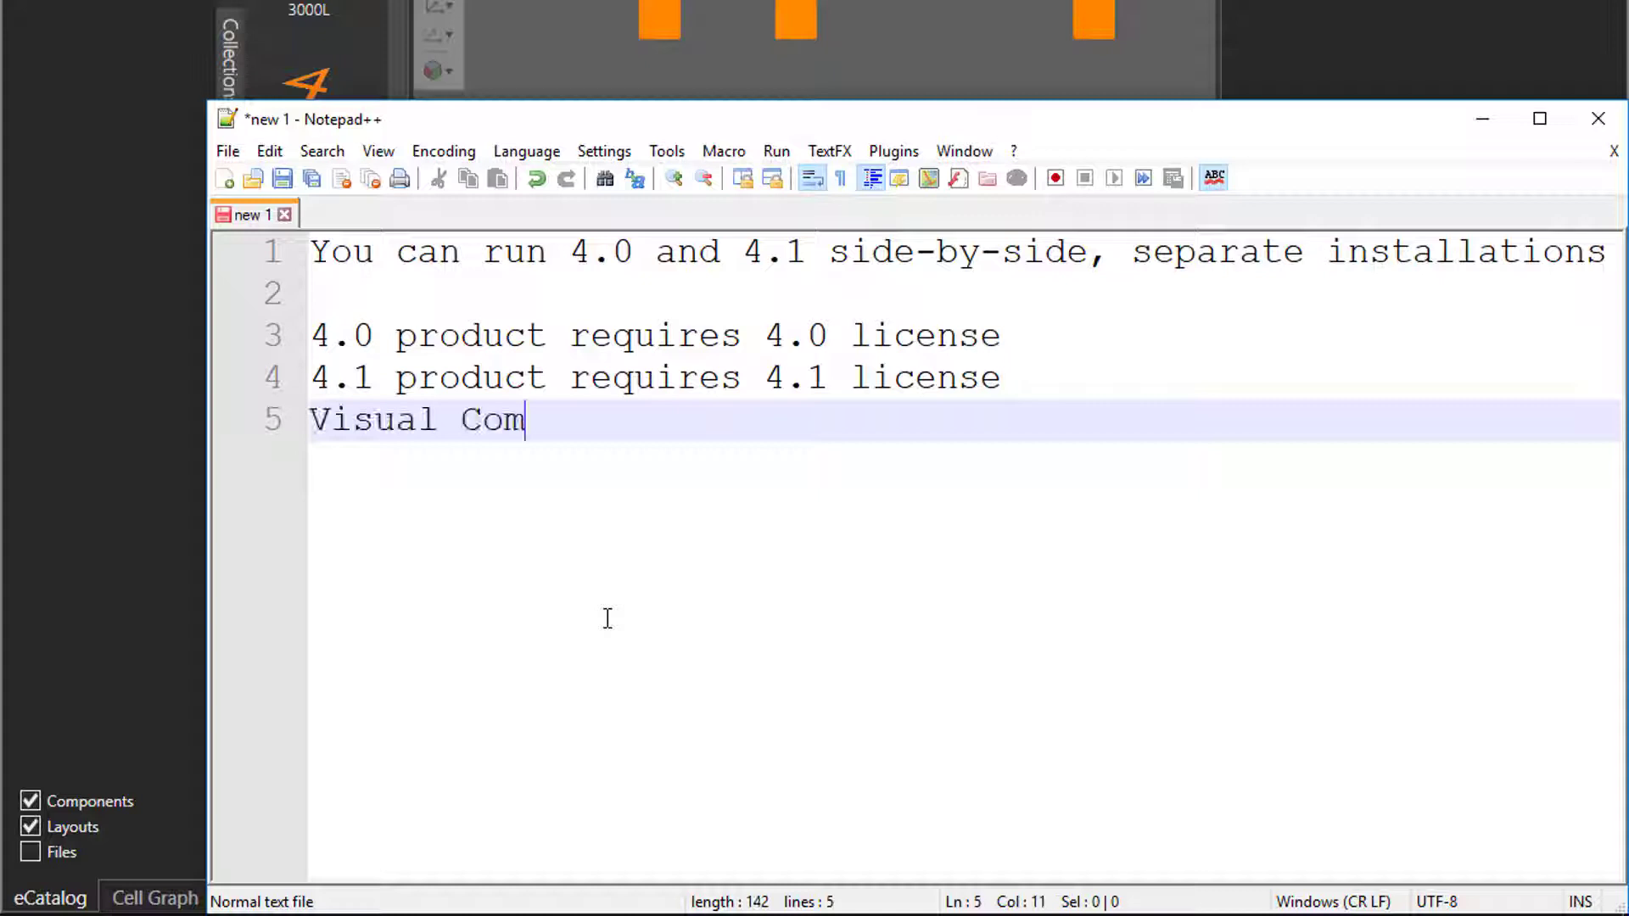
{"action": "type", "text": "ponents license "}
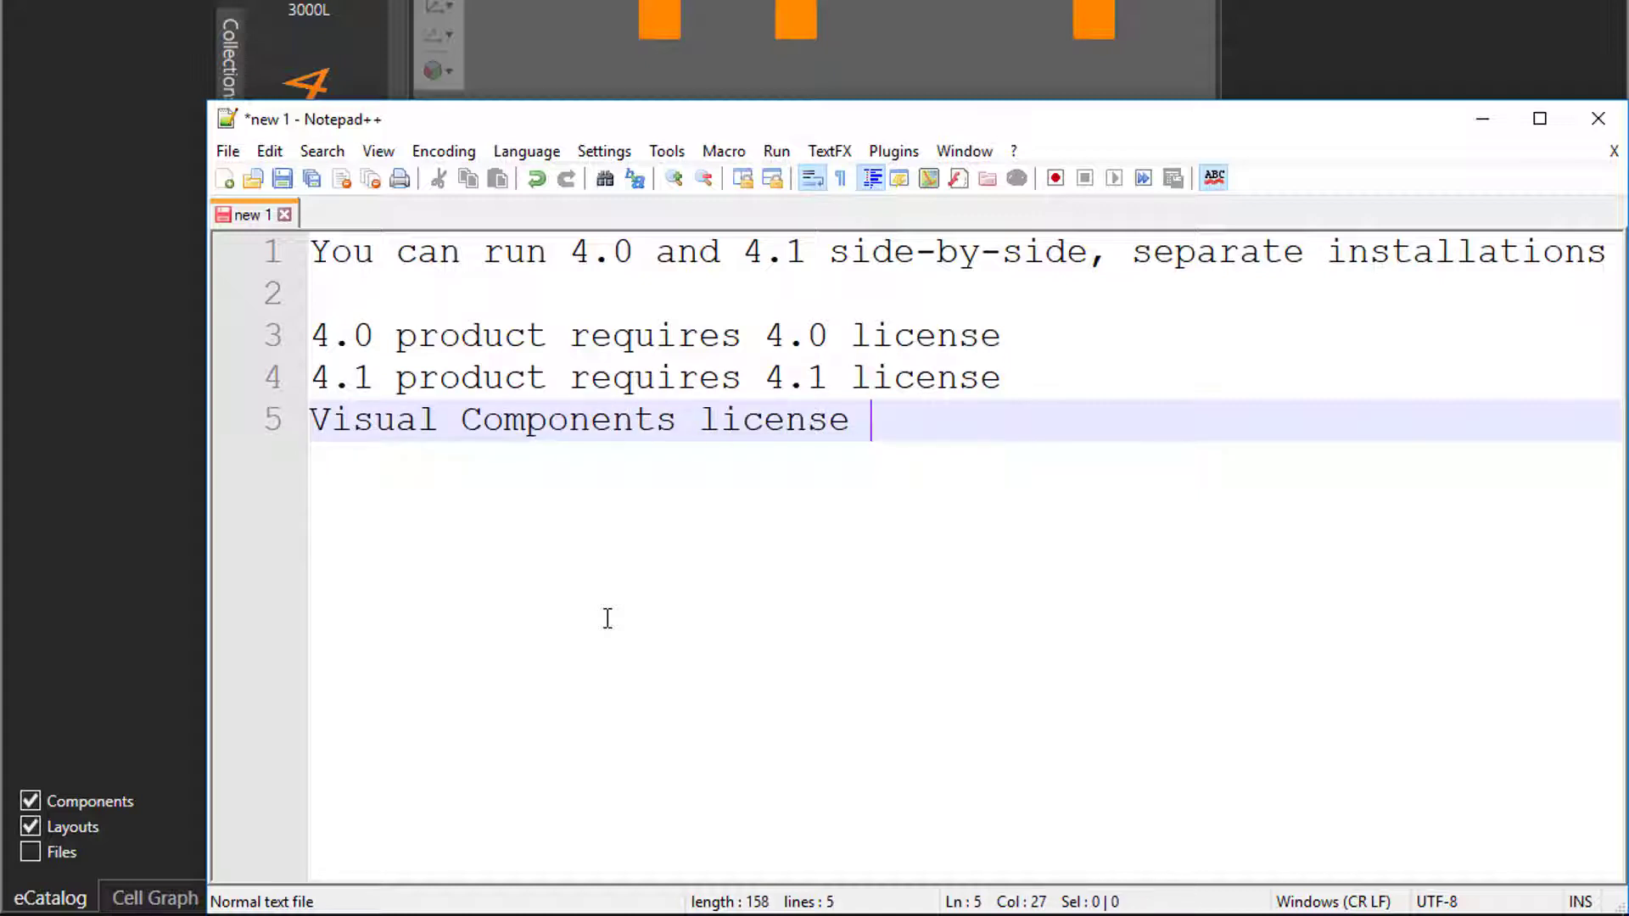
{"action": "type", "text": "server supports"}
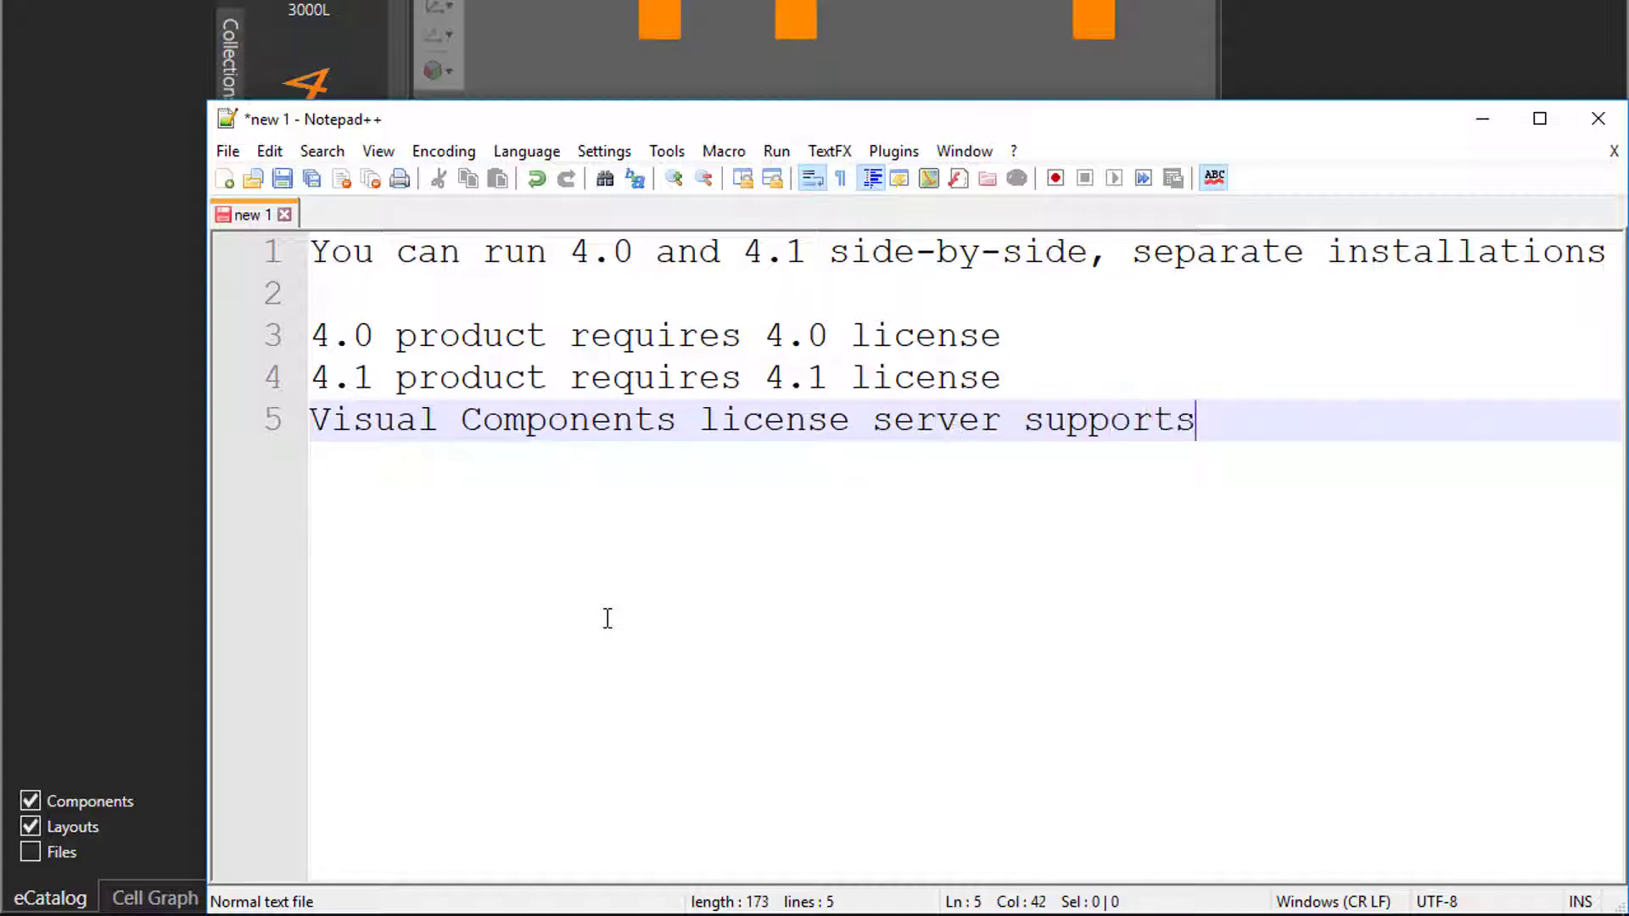
{"action": "type", "text": " 4.0 and 4.1 l"}
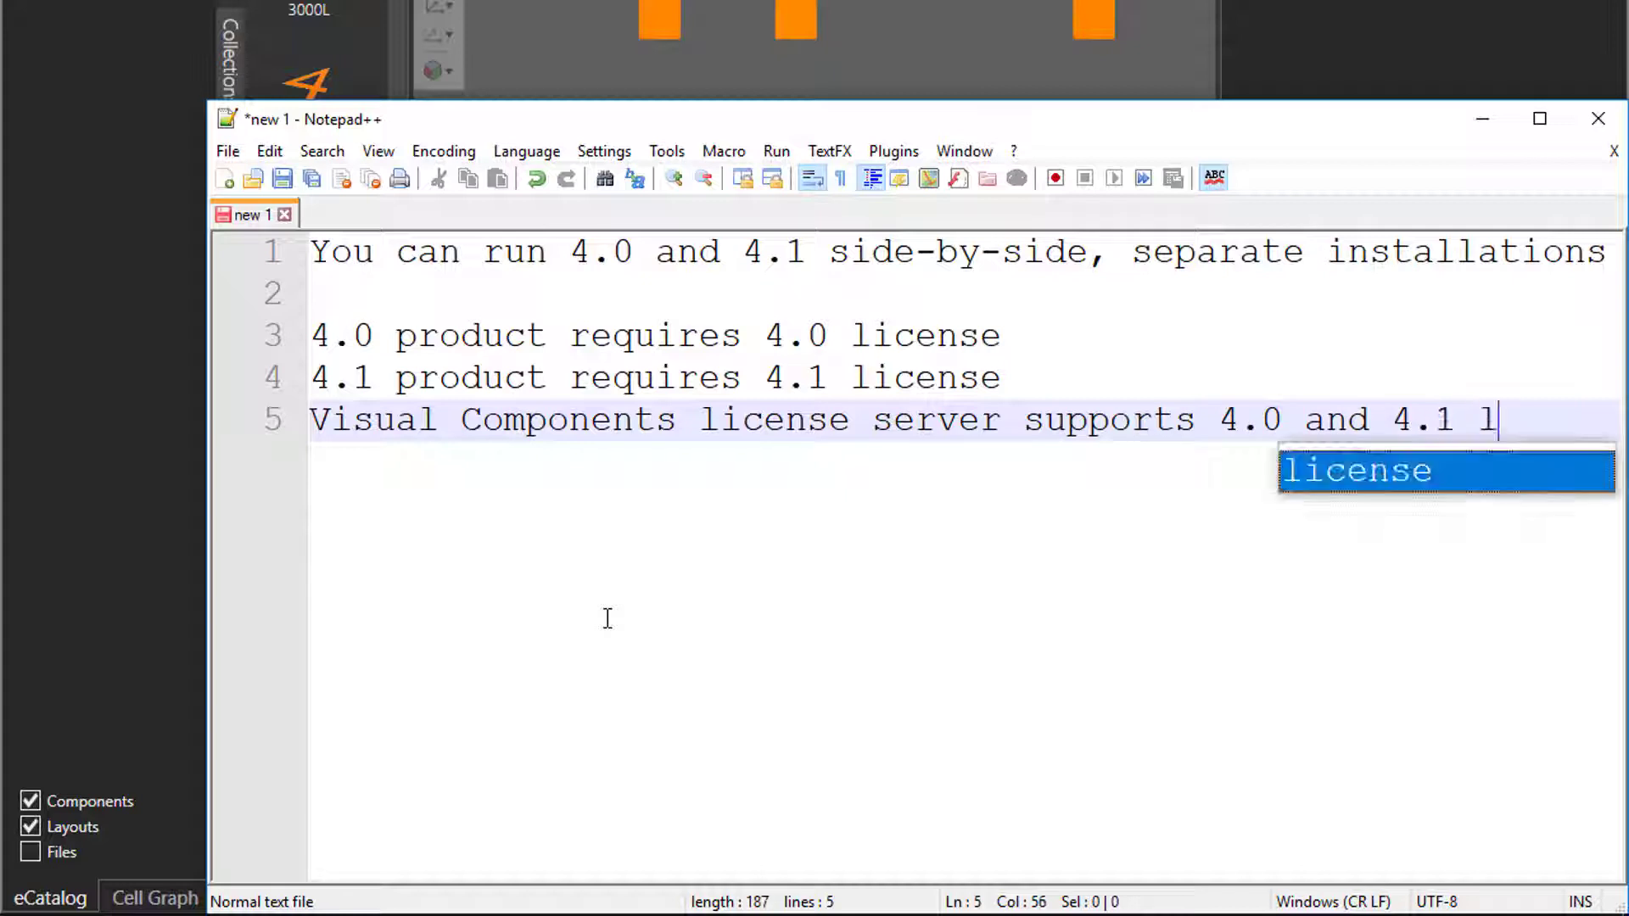
{"action": "type", "text": "icenses"}
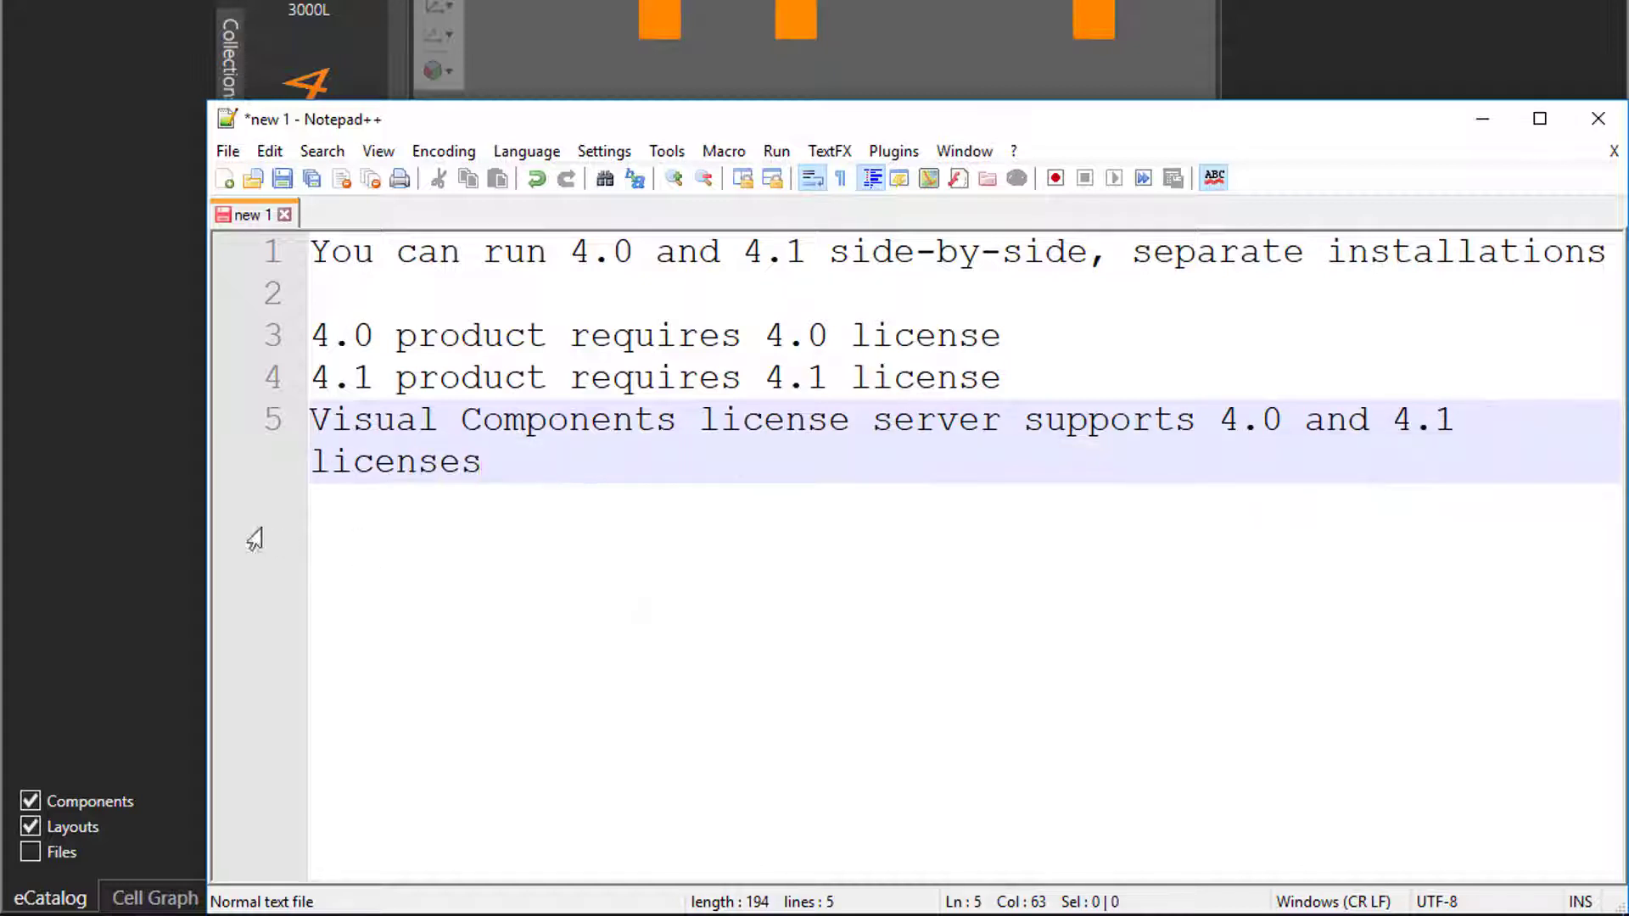
{"action": "left_click_drag", "start_coordinate": [210, 507], "coordinate": [109, 508]}
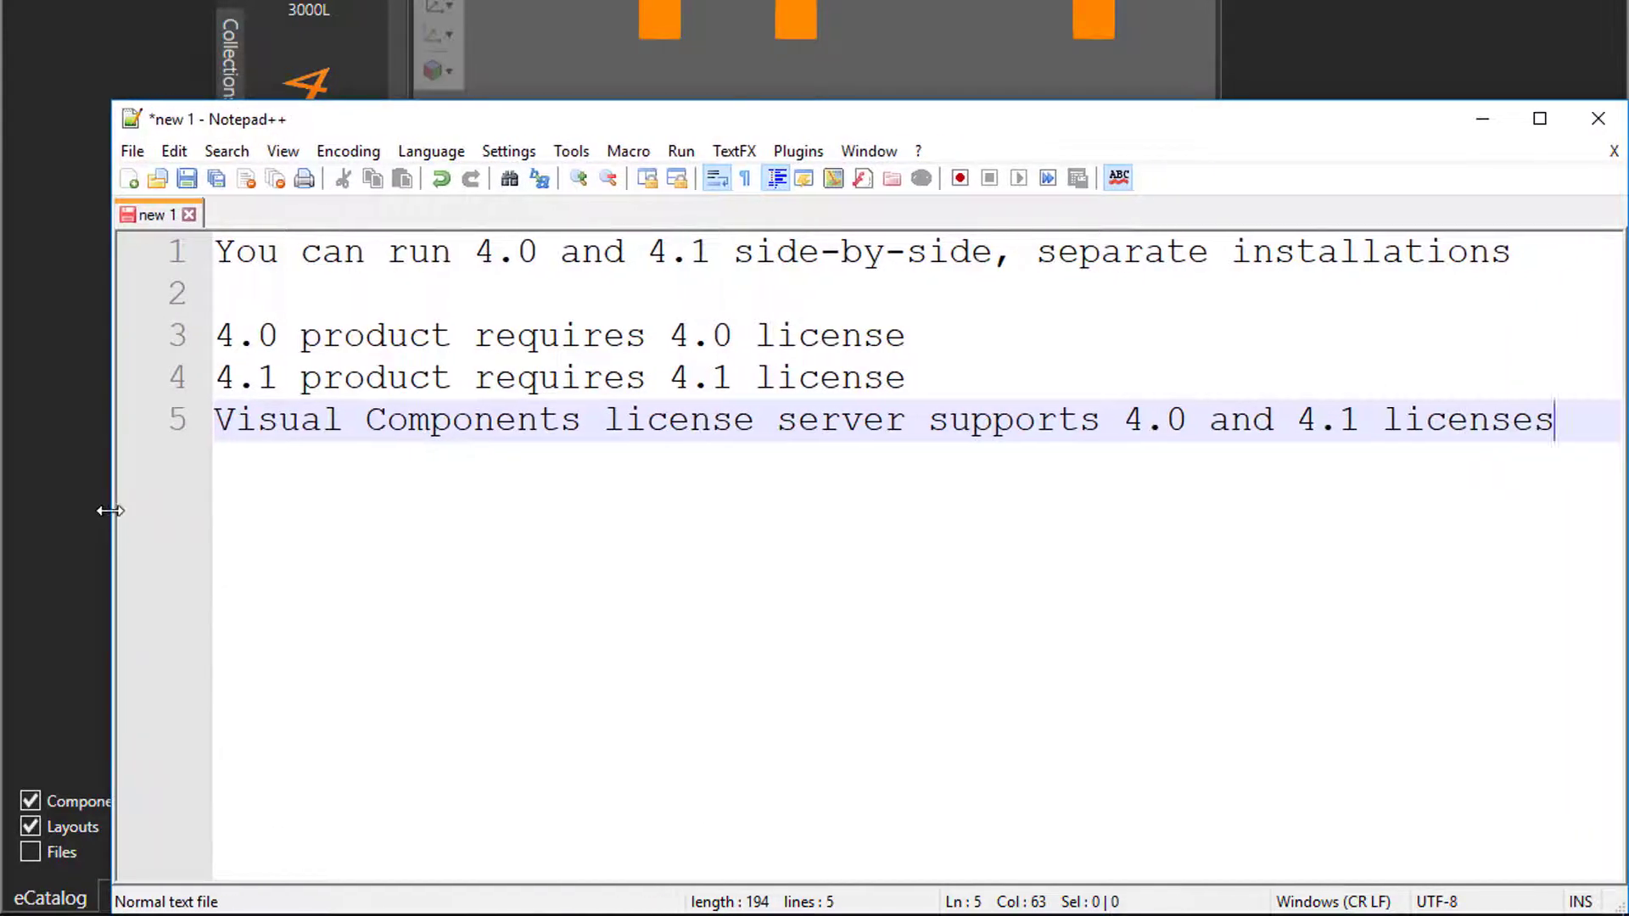
{"action": "key", "text": "Return"}
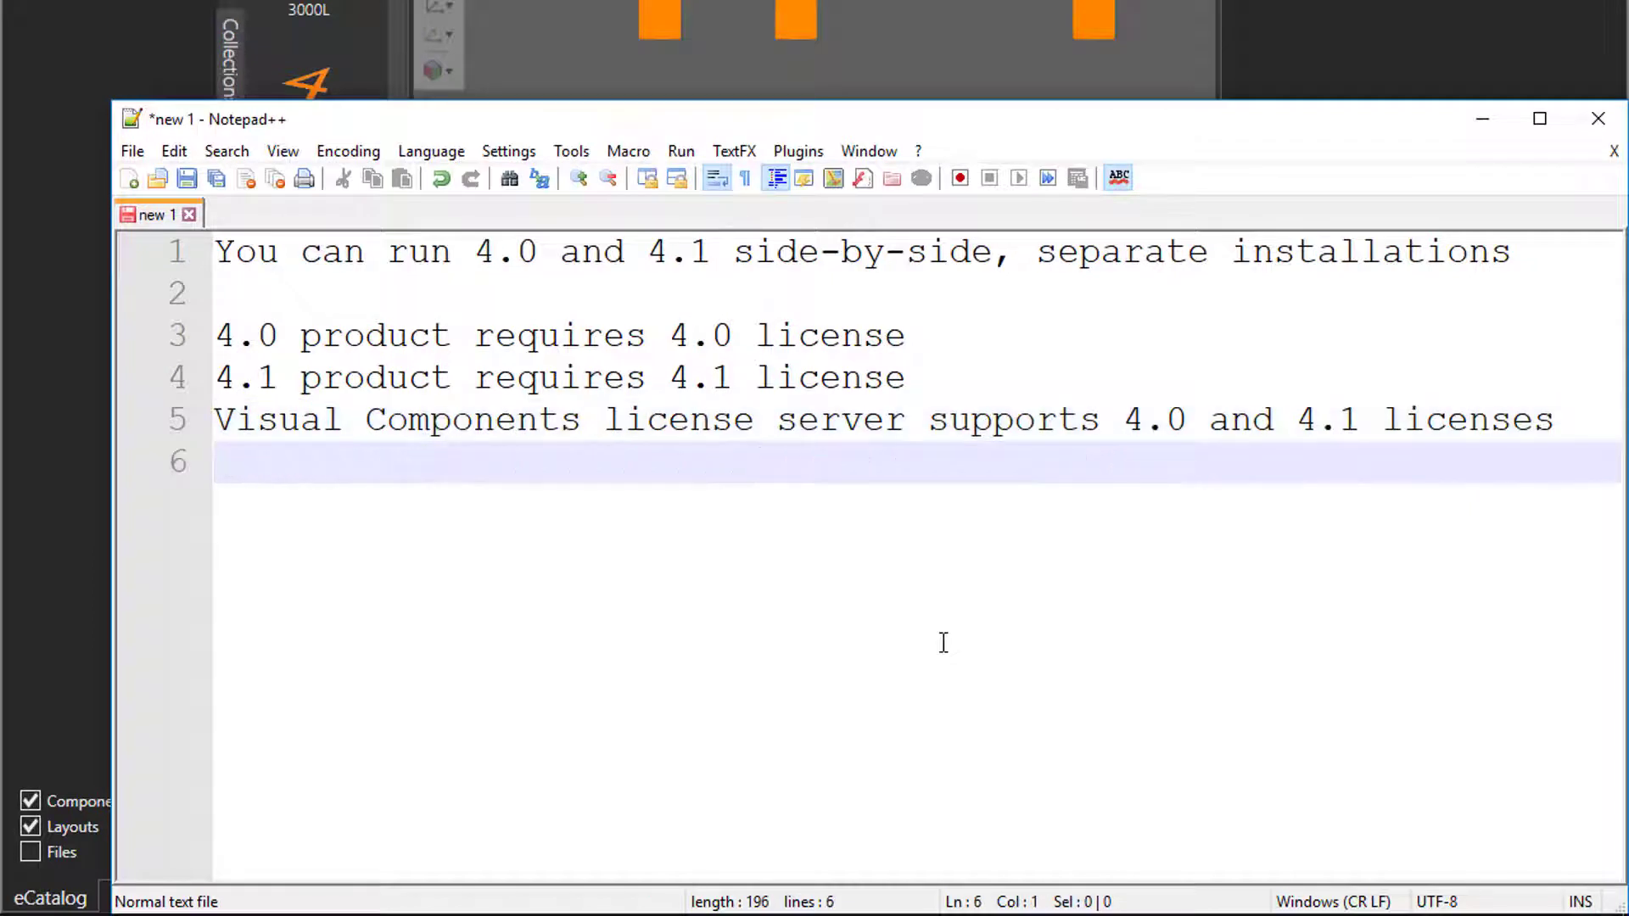
{"action": "type", "text": "4.0 evaluation"}
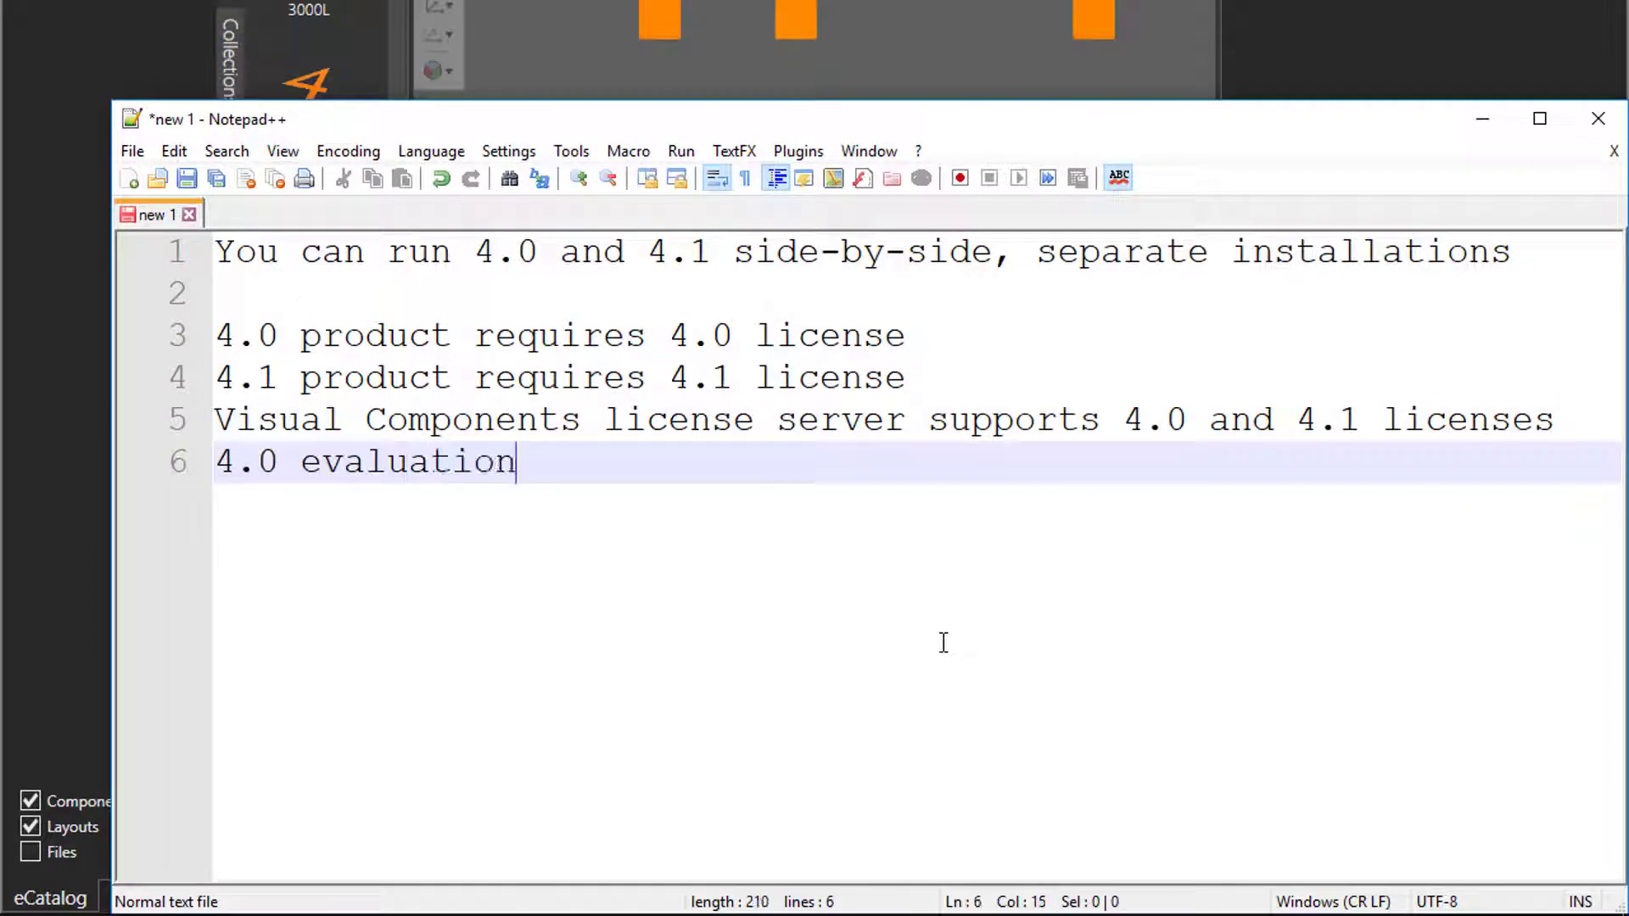
{"action": "type", "text": " license "}
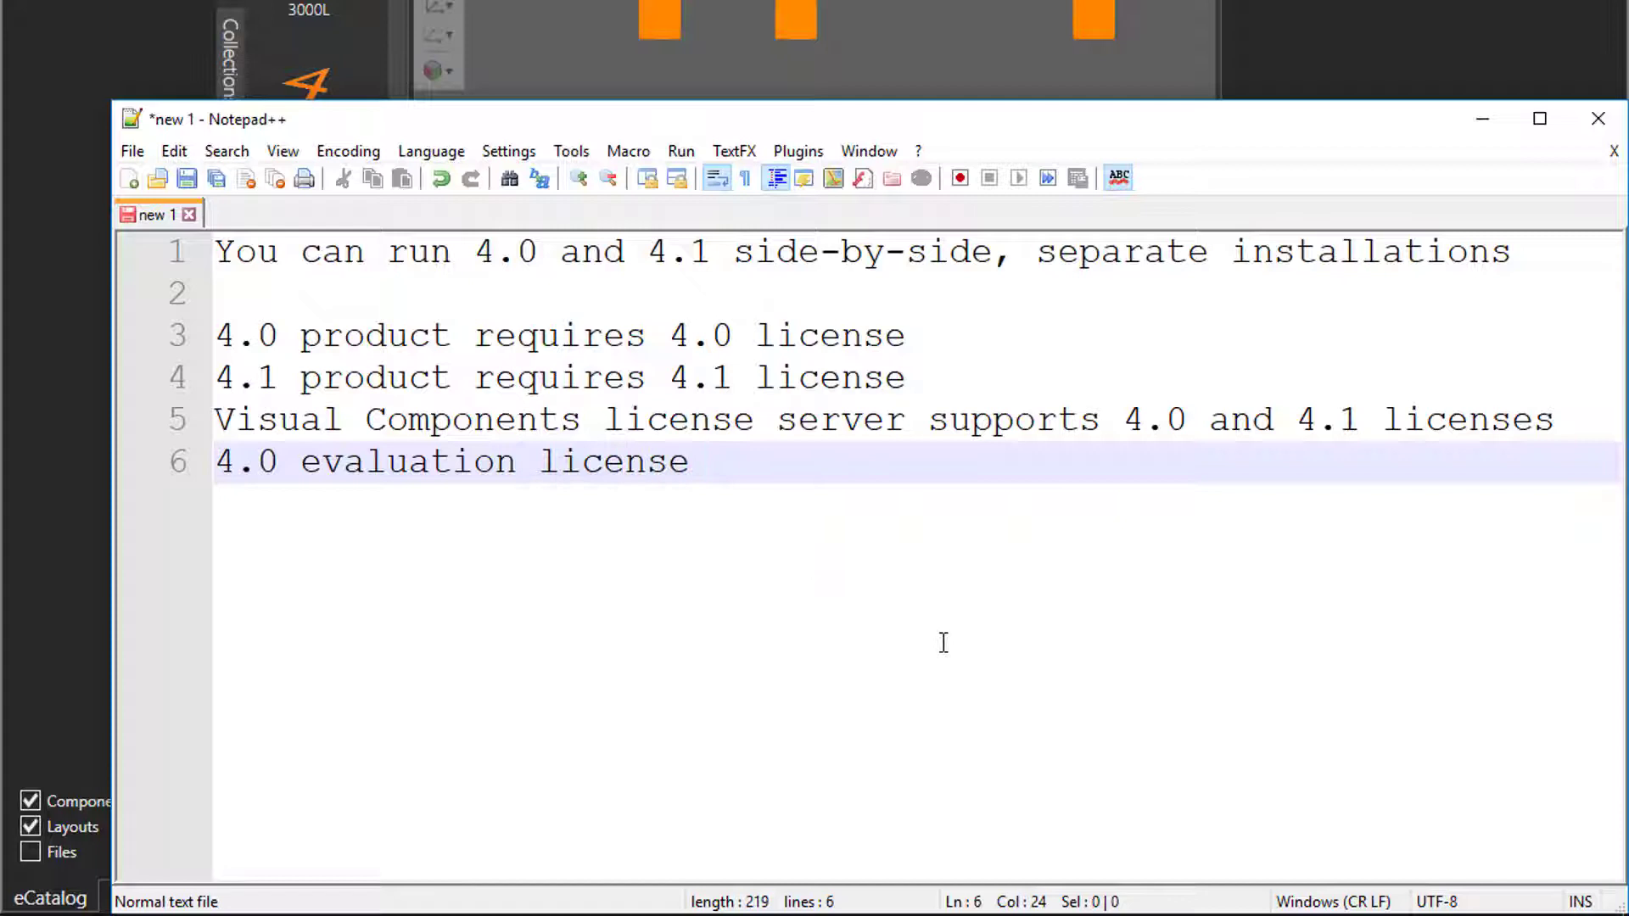
{"action": "type", "text": "wi"}
{"action": "type", "text": "ll not be tranf"}
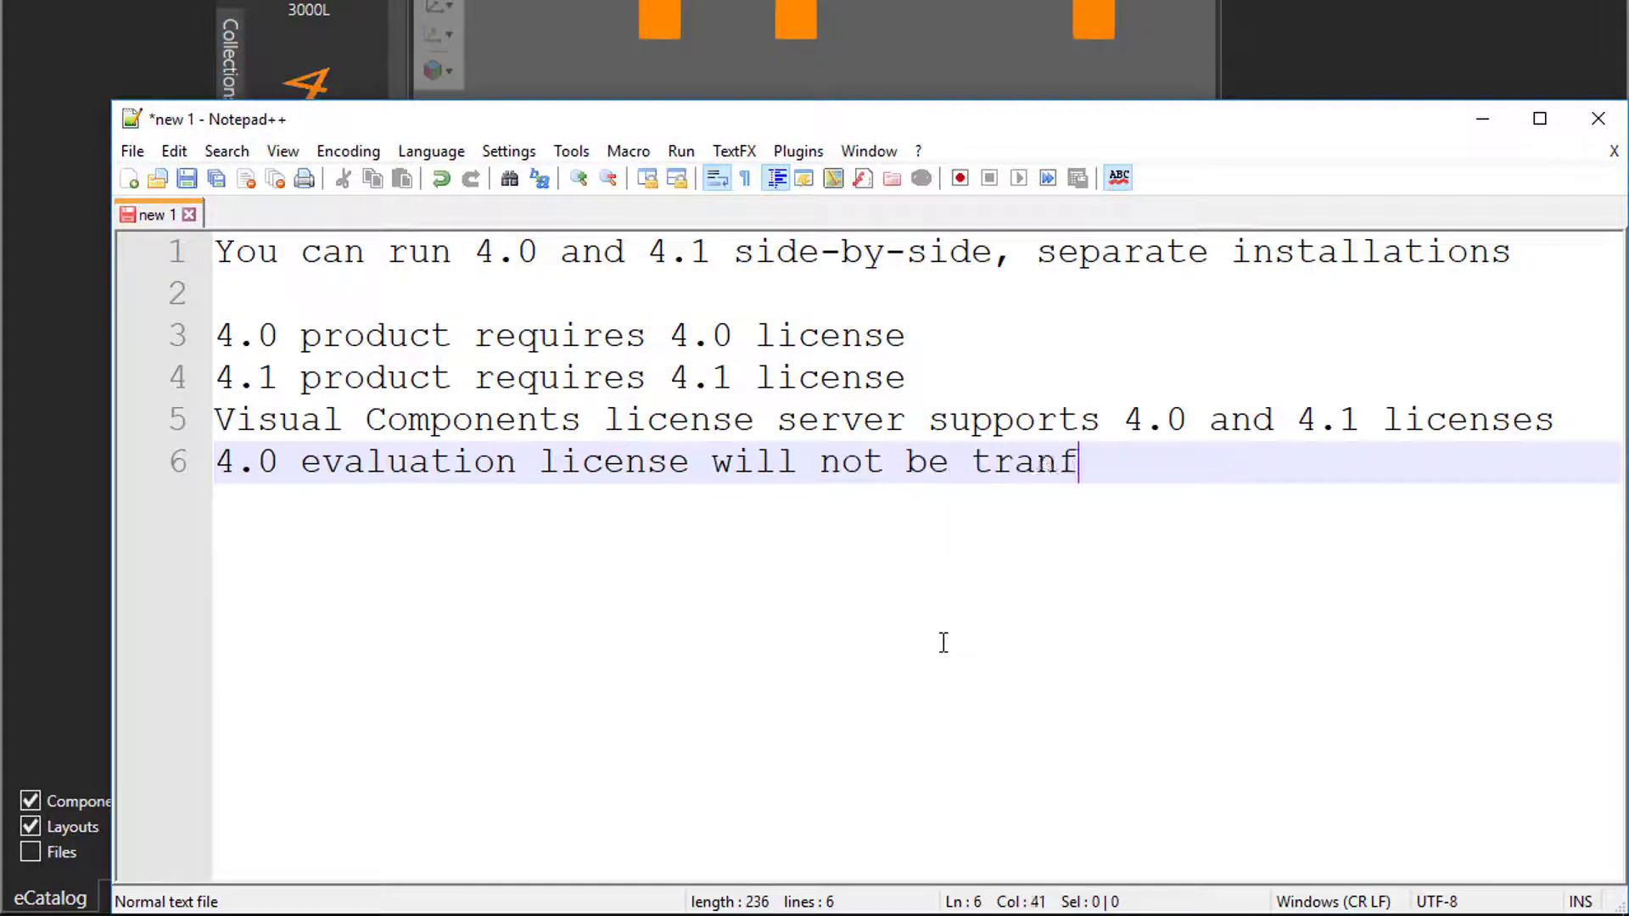
{"action": "key", "text": "BackSpace"}
{"action": "type", "text": "sferred to "}
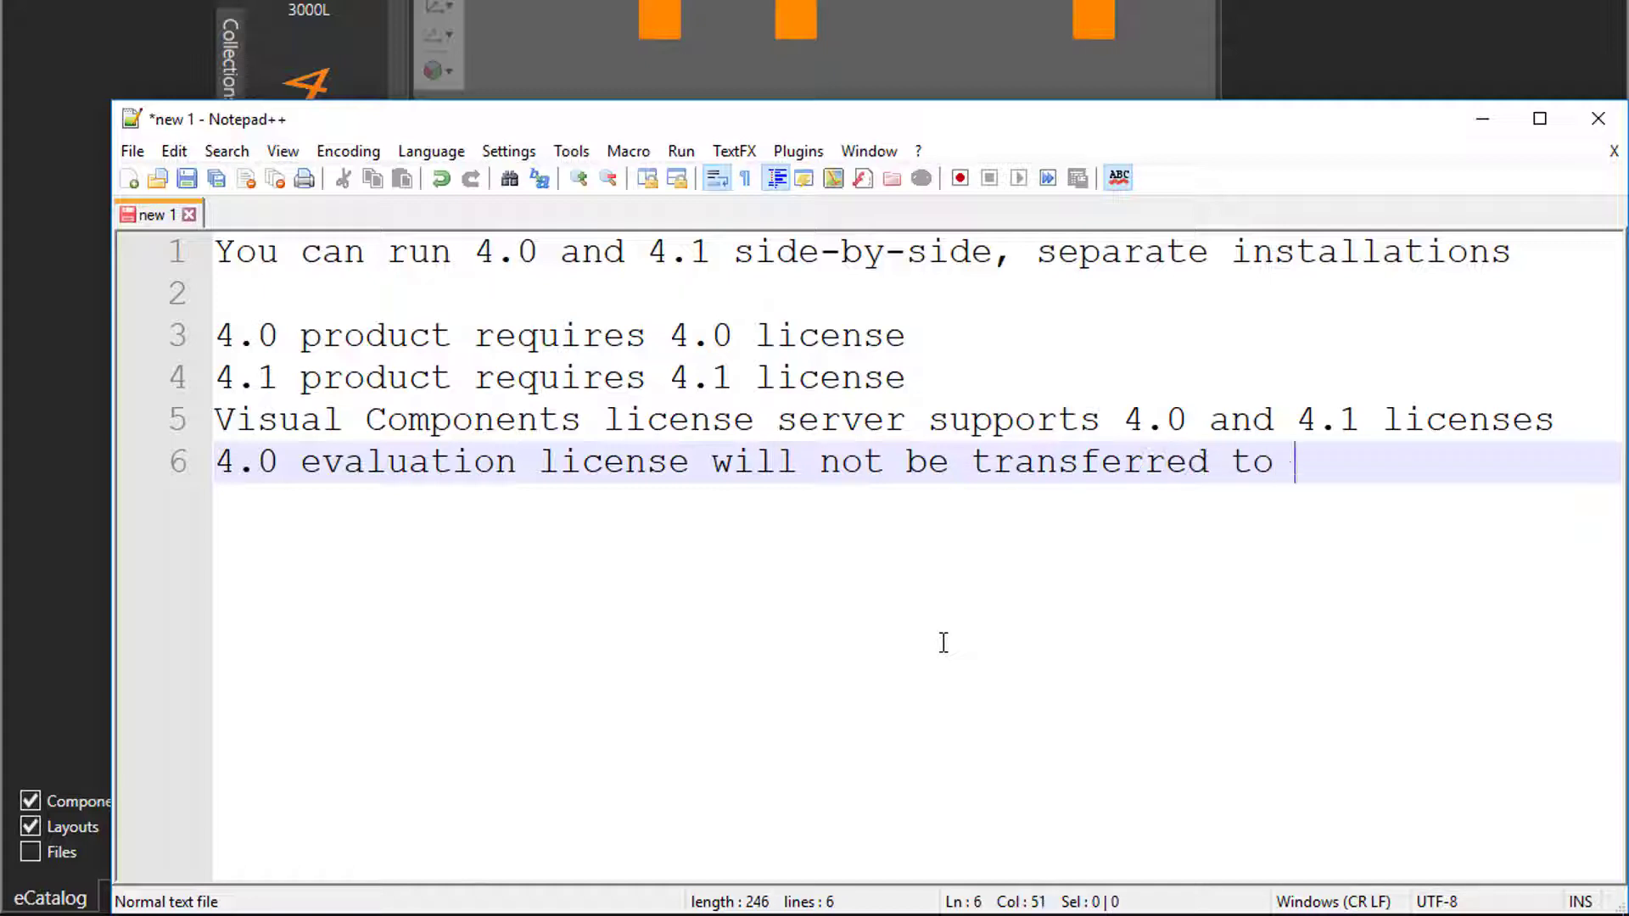
{"action": "type", "text": "4.1 license"}
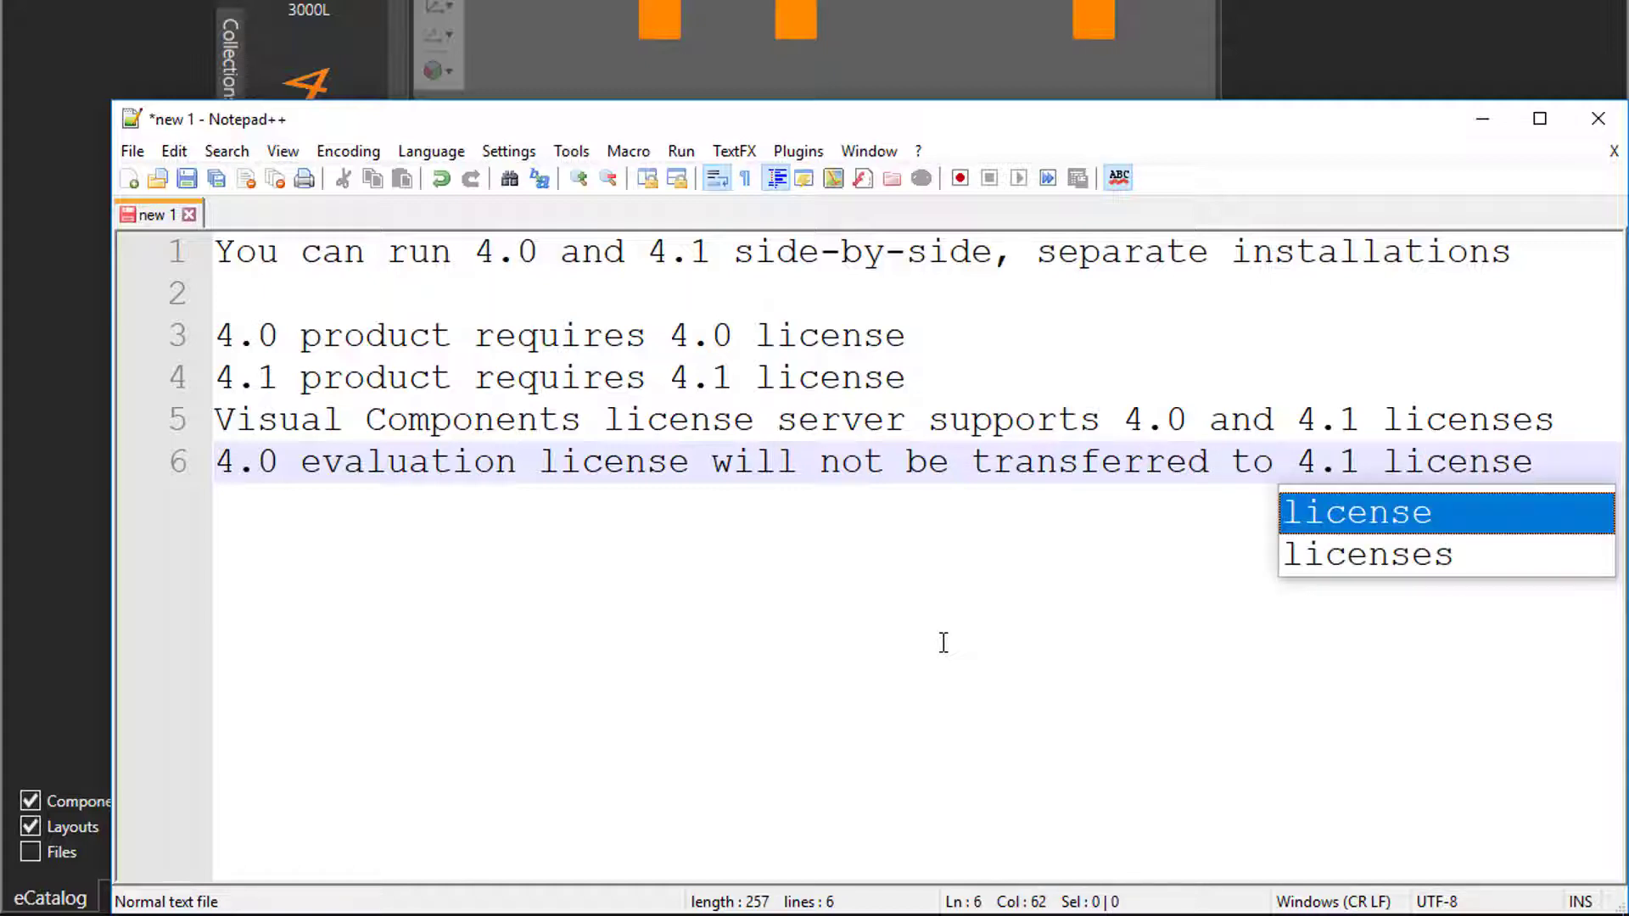
{"action": "key", "text": "Return"}
{"action": "key", "text": "Return"}
{"action": "key", "text": "Return"}
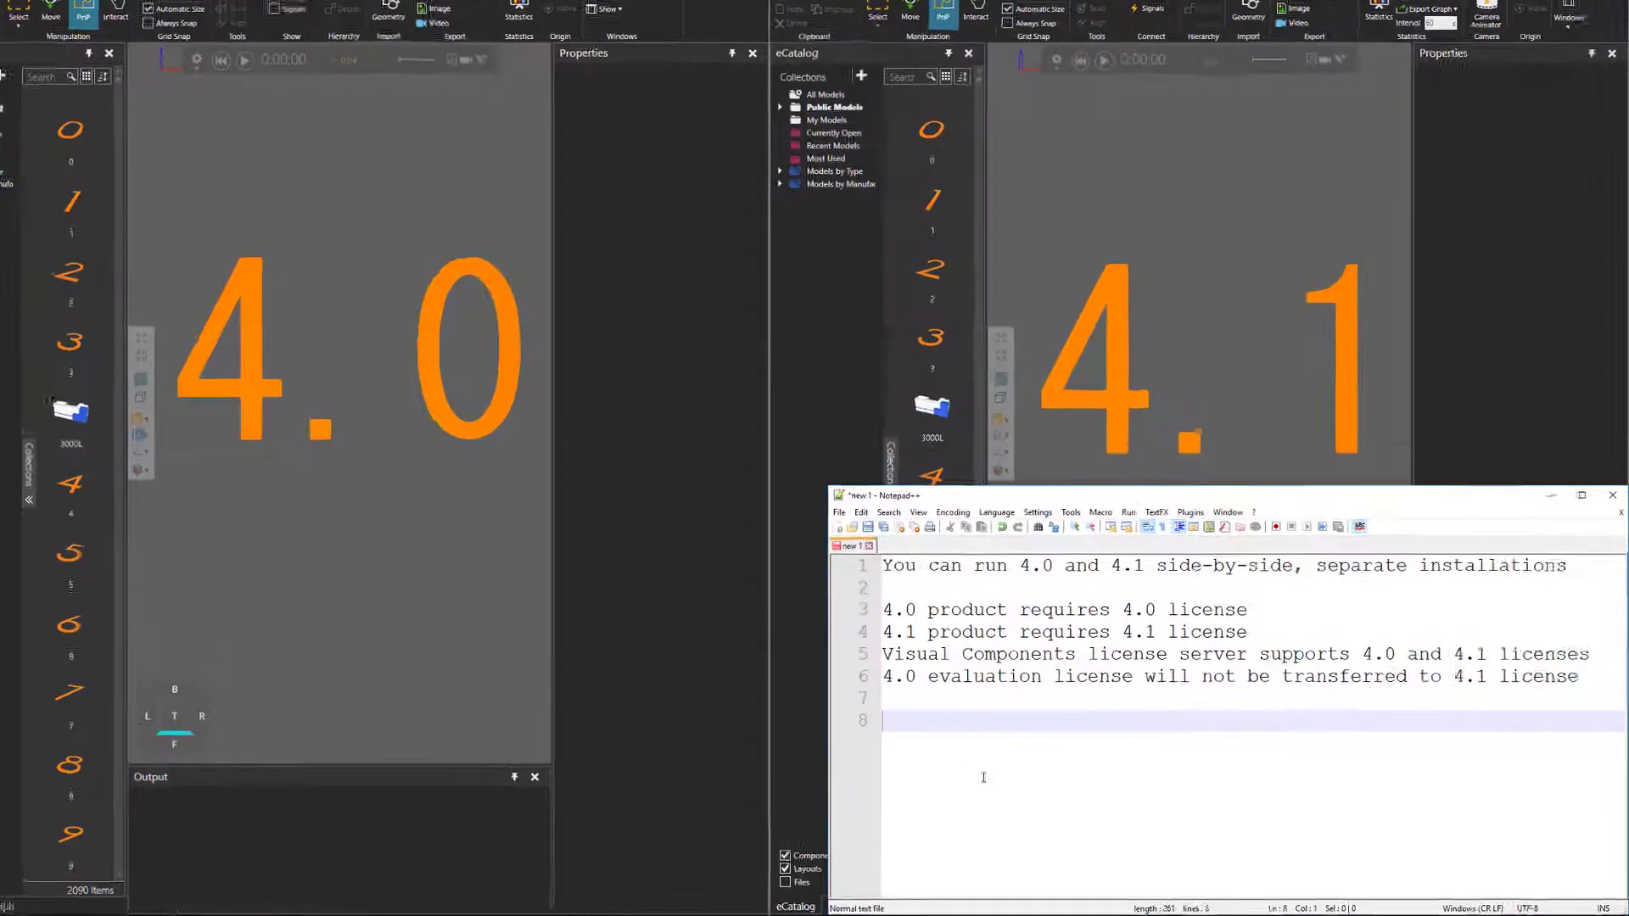
{"action": "type", "text": "4.1 "}
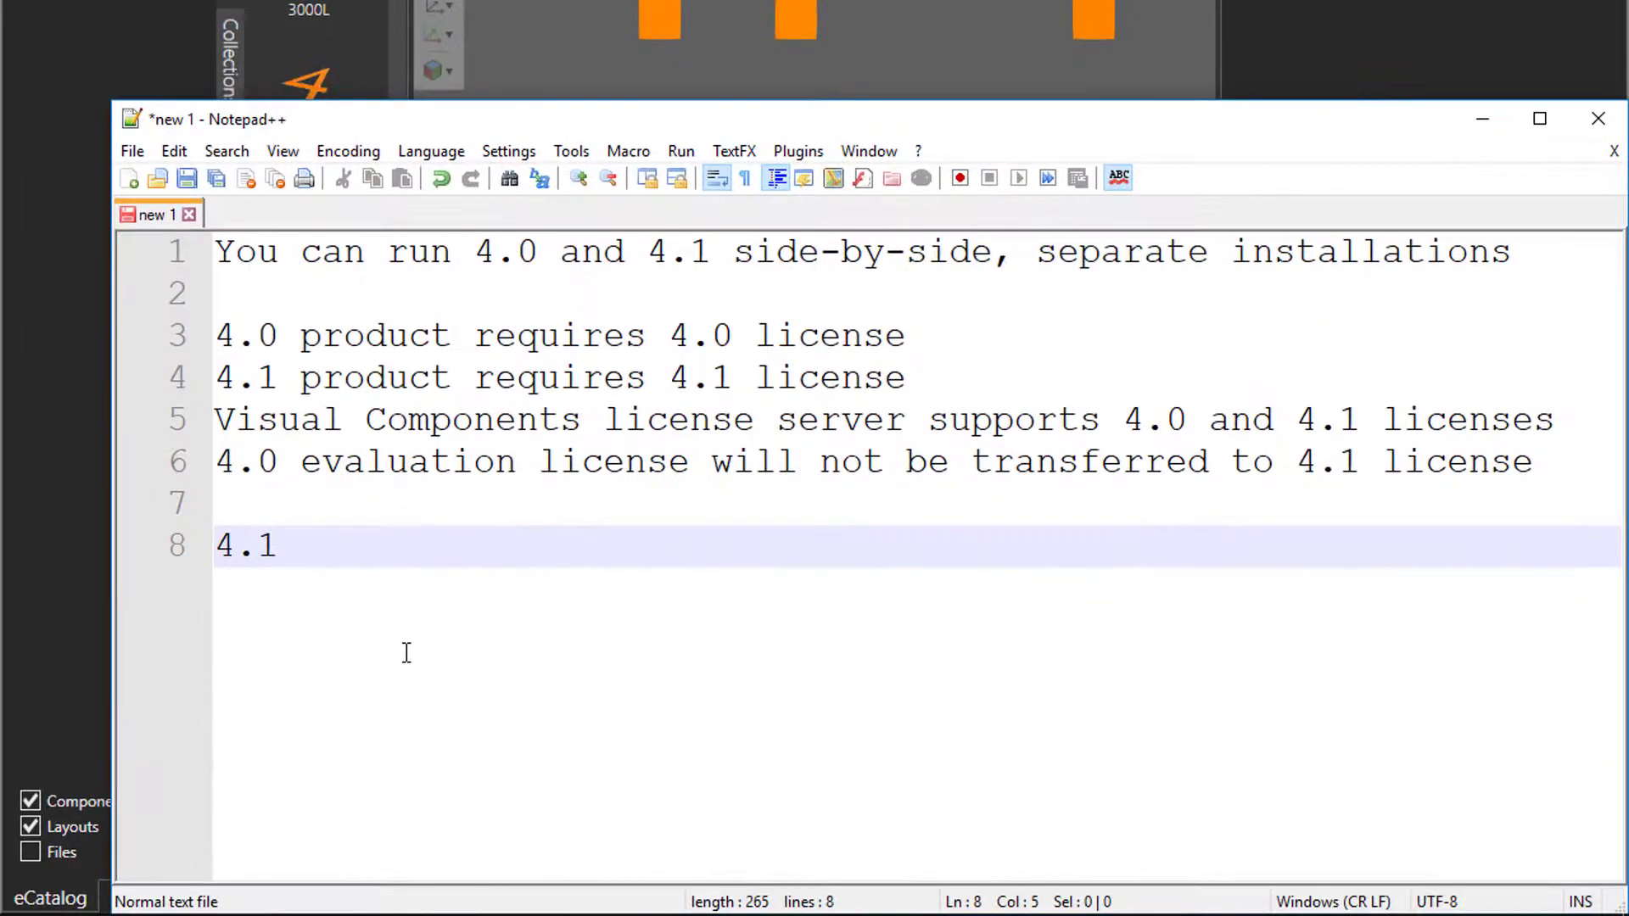
{"action": "type", "text": "installer will no"}
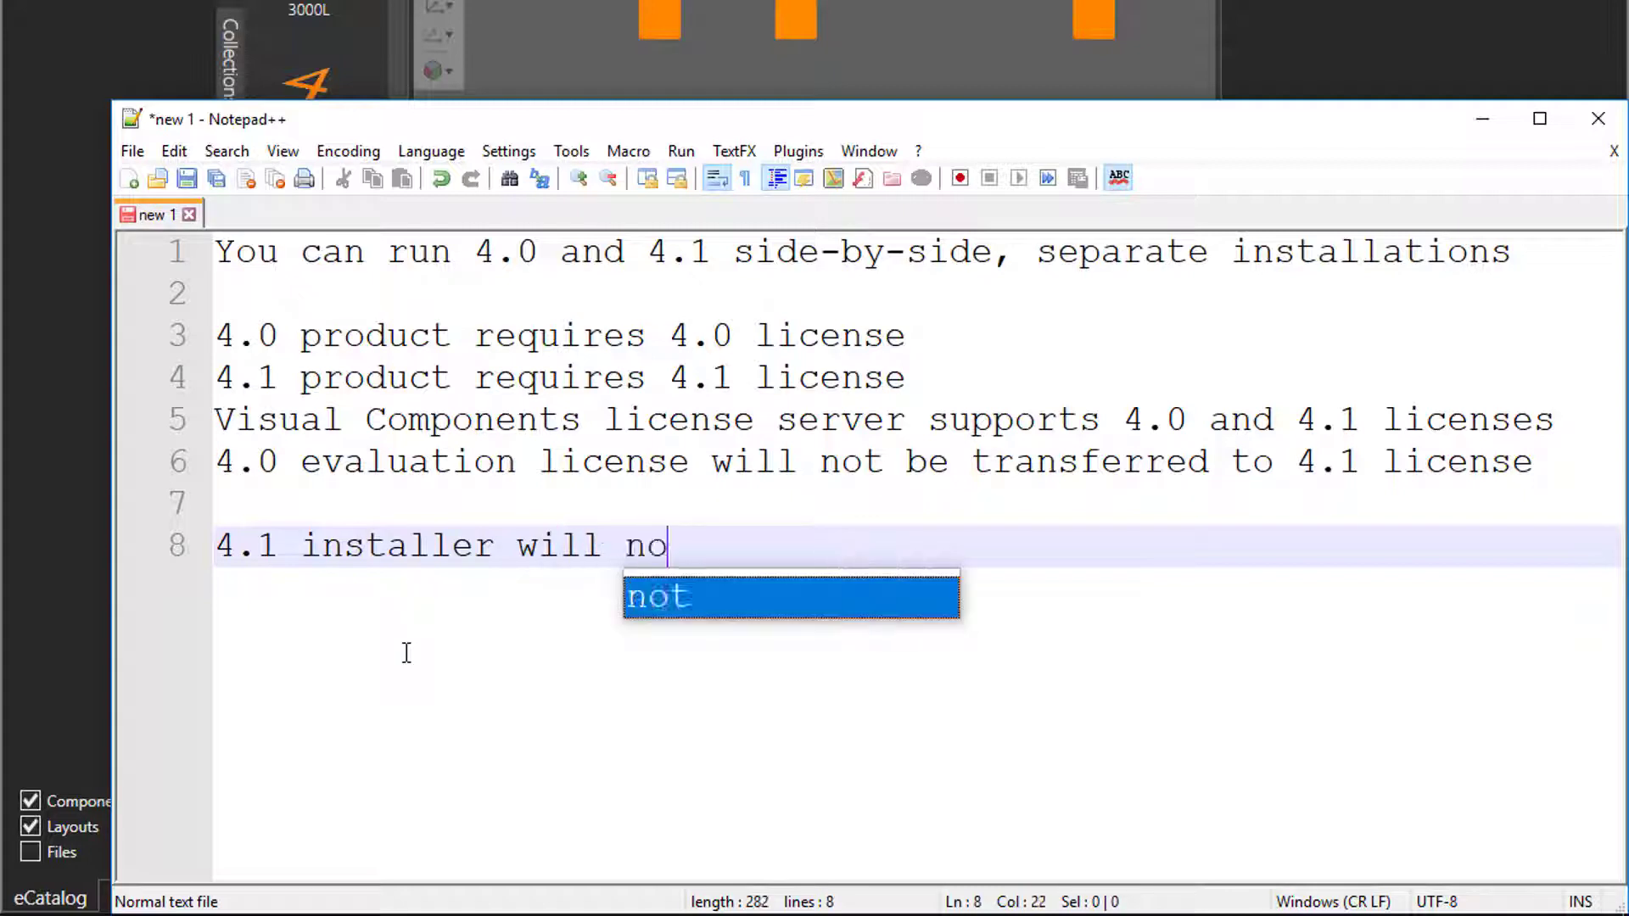
{"action": "type", "text": "t uninstall 4."}
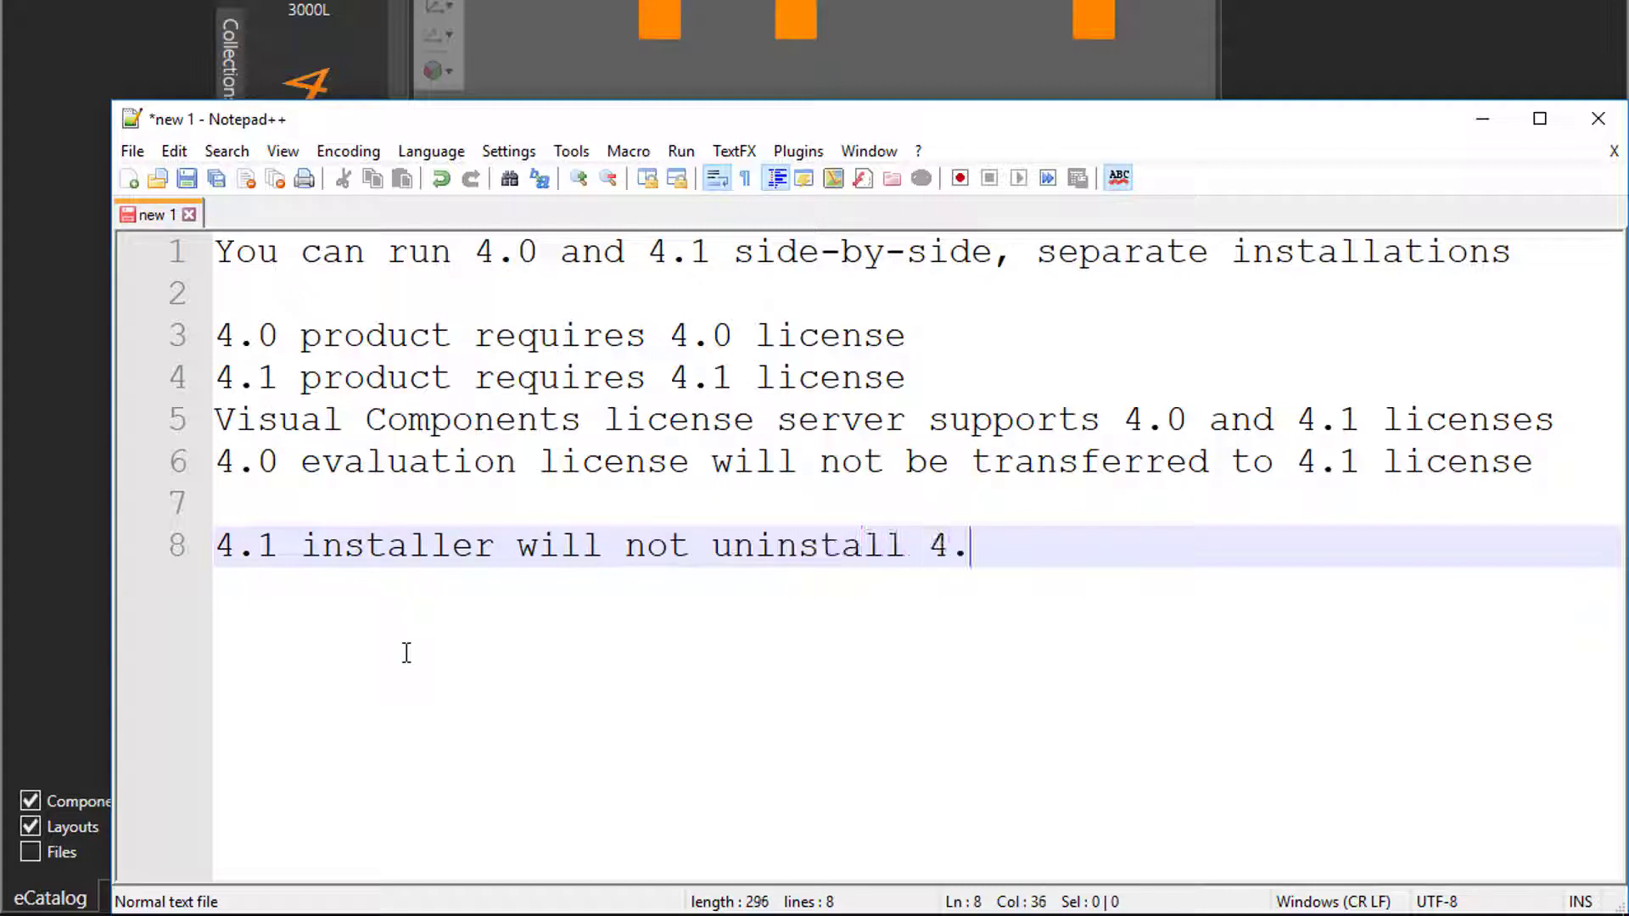
{"action": "type", "text": "0 product"}
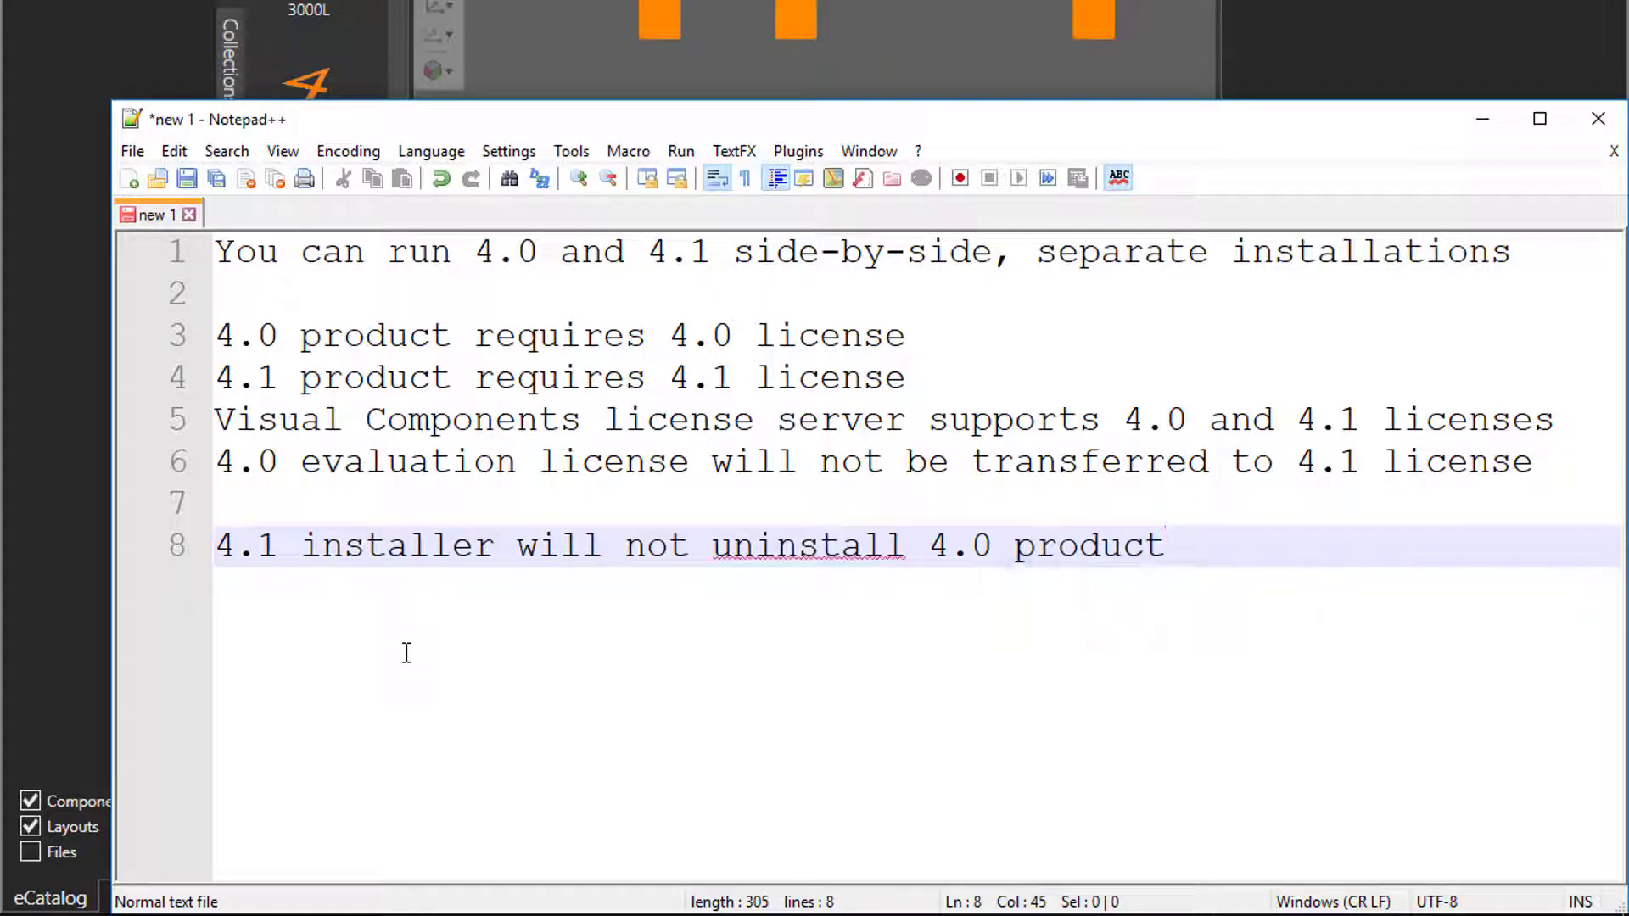
- Add the line '4.1 installer will not uninstall 4.0 product'
{"action": "key", "text": "Return"}
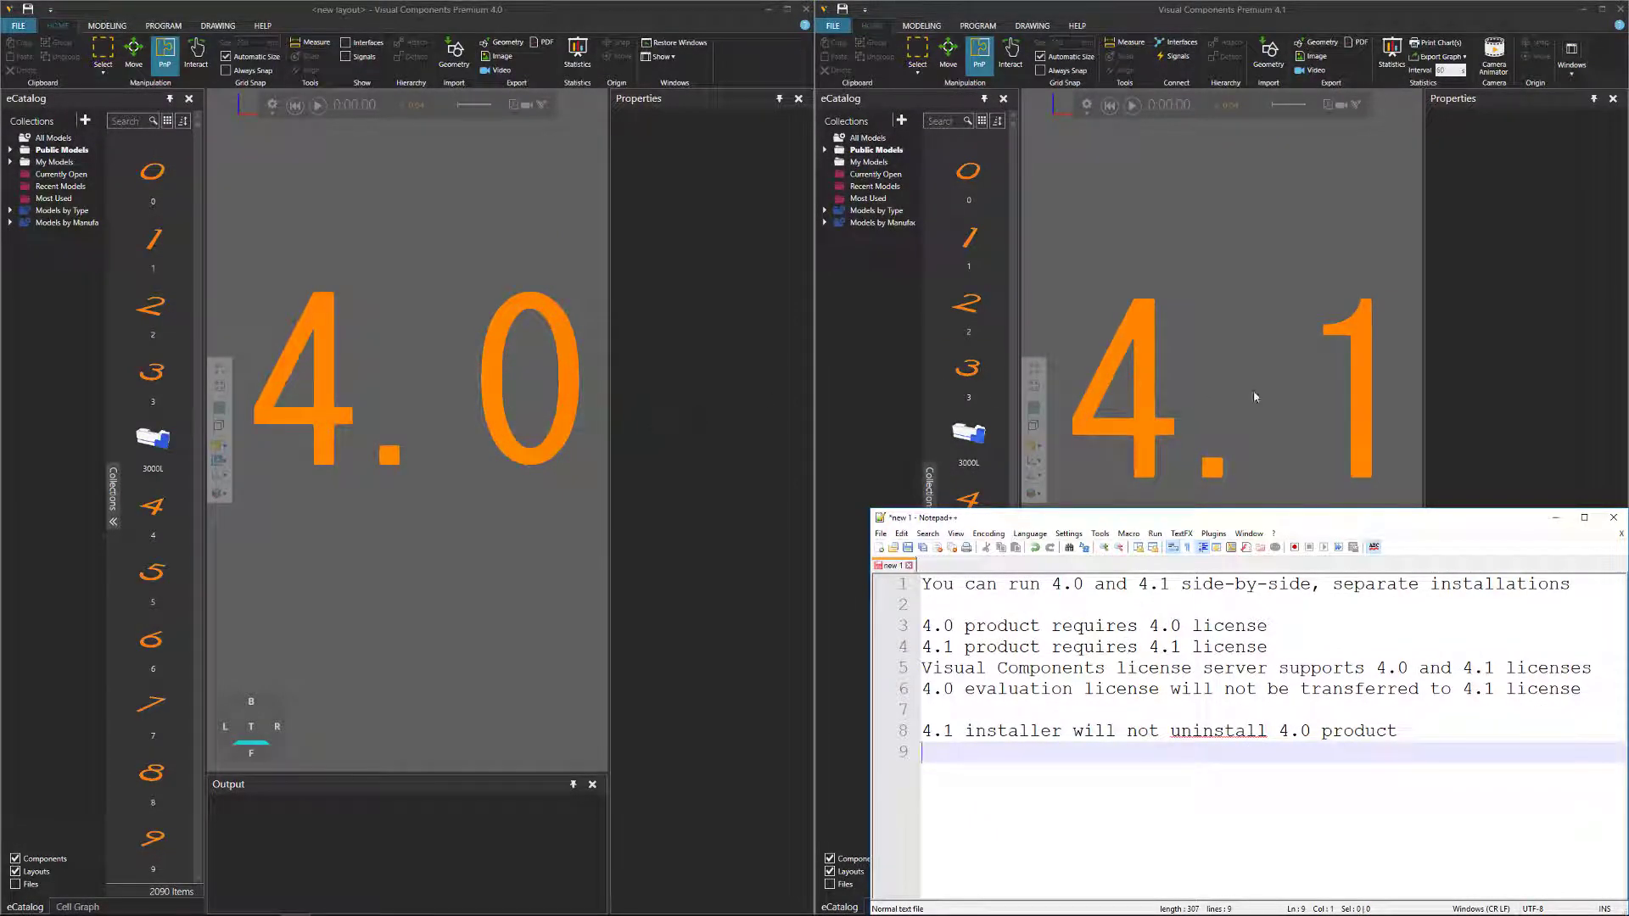
- Confirm Documents > Visual Components has separate 4.0 and 4.1 folders, then minimize Explorer
{"action": "key", "text": "Return"}
{"action": "key", "text": "Return"}
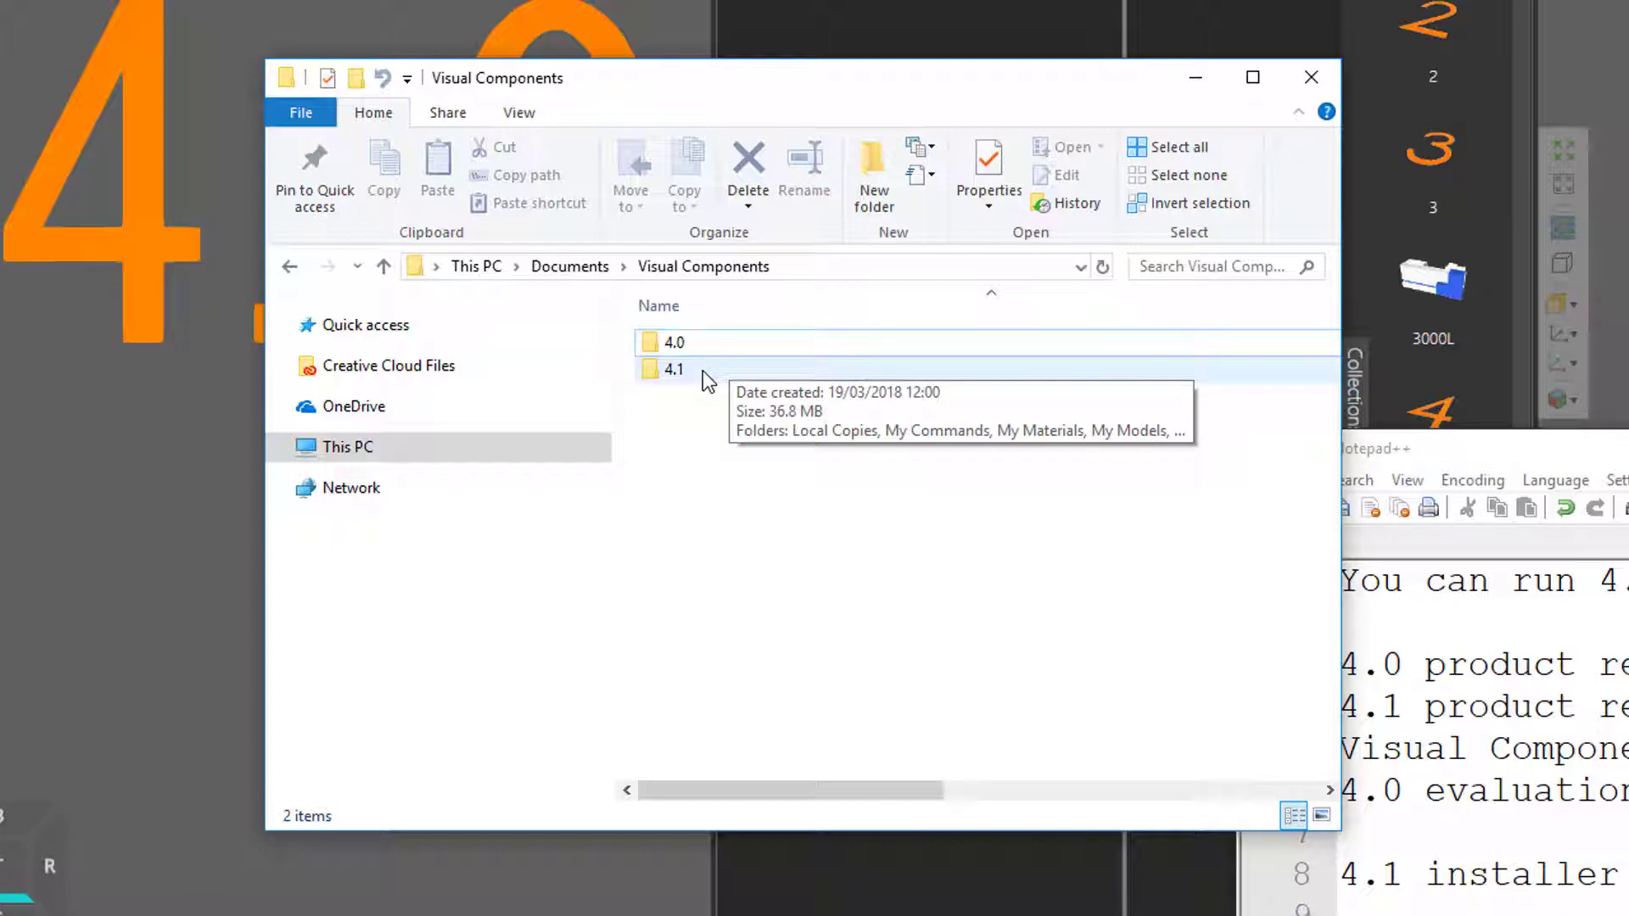
{"action": "left_click", "coordinate": [1185, 86]}
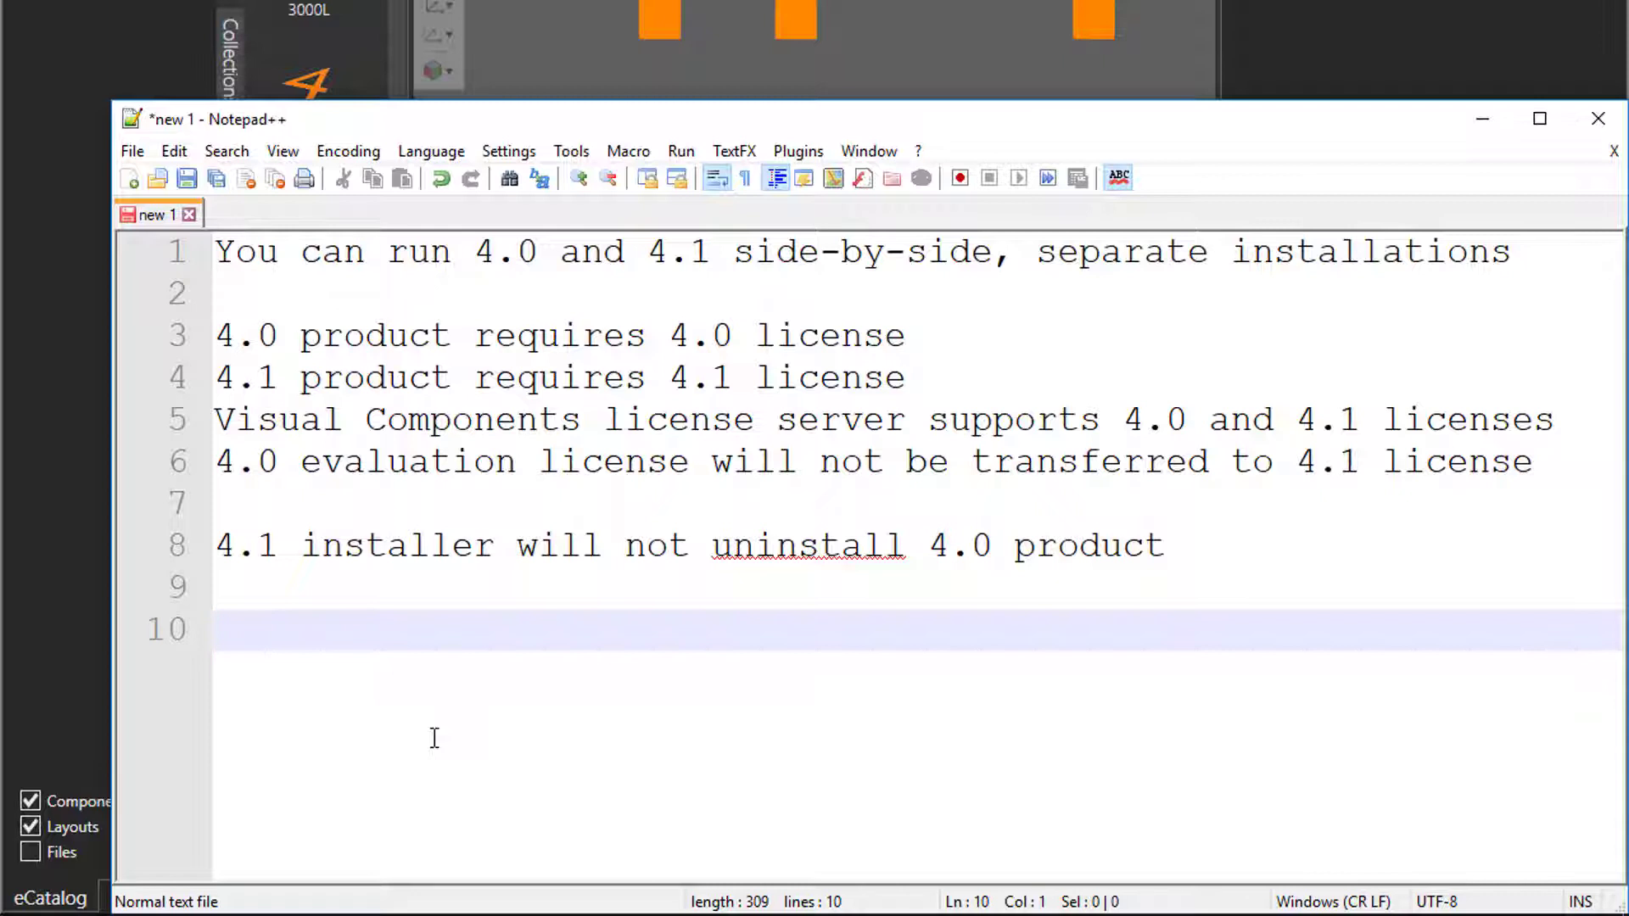
{"action": "type", "text": "4"}
{"action": "type", "text": ".0 and 4.1 ha"}
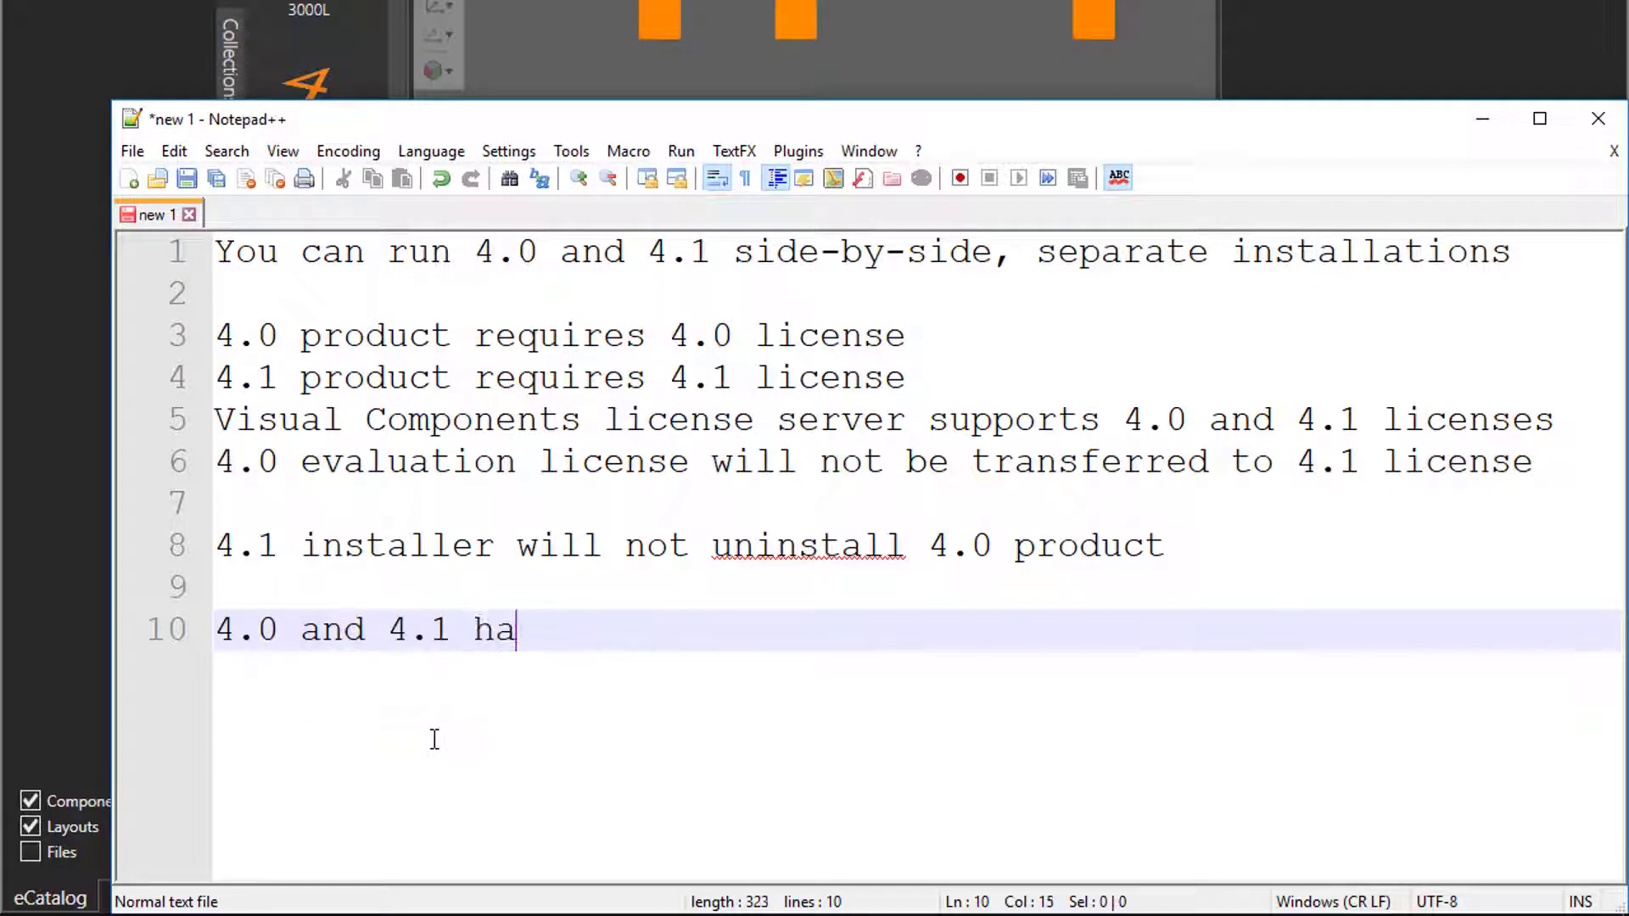
{"action": "type", "text": "ve separa"}
- Add the separate Documents library folders line with sub-point 'both use VCMX for components and layouts'
{"action": "key", "text": "Return"}
{"action": "type", "text": "fo"}
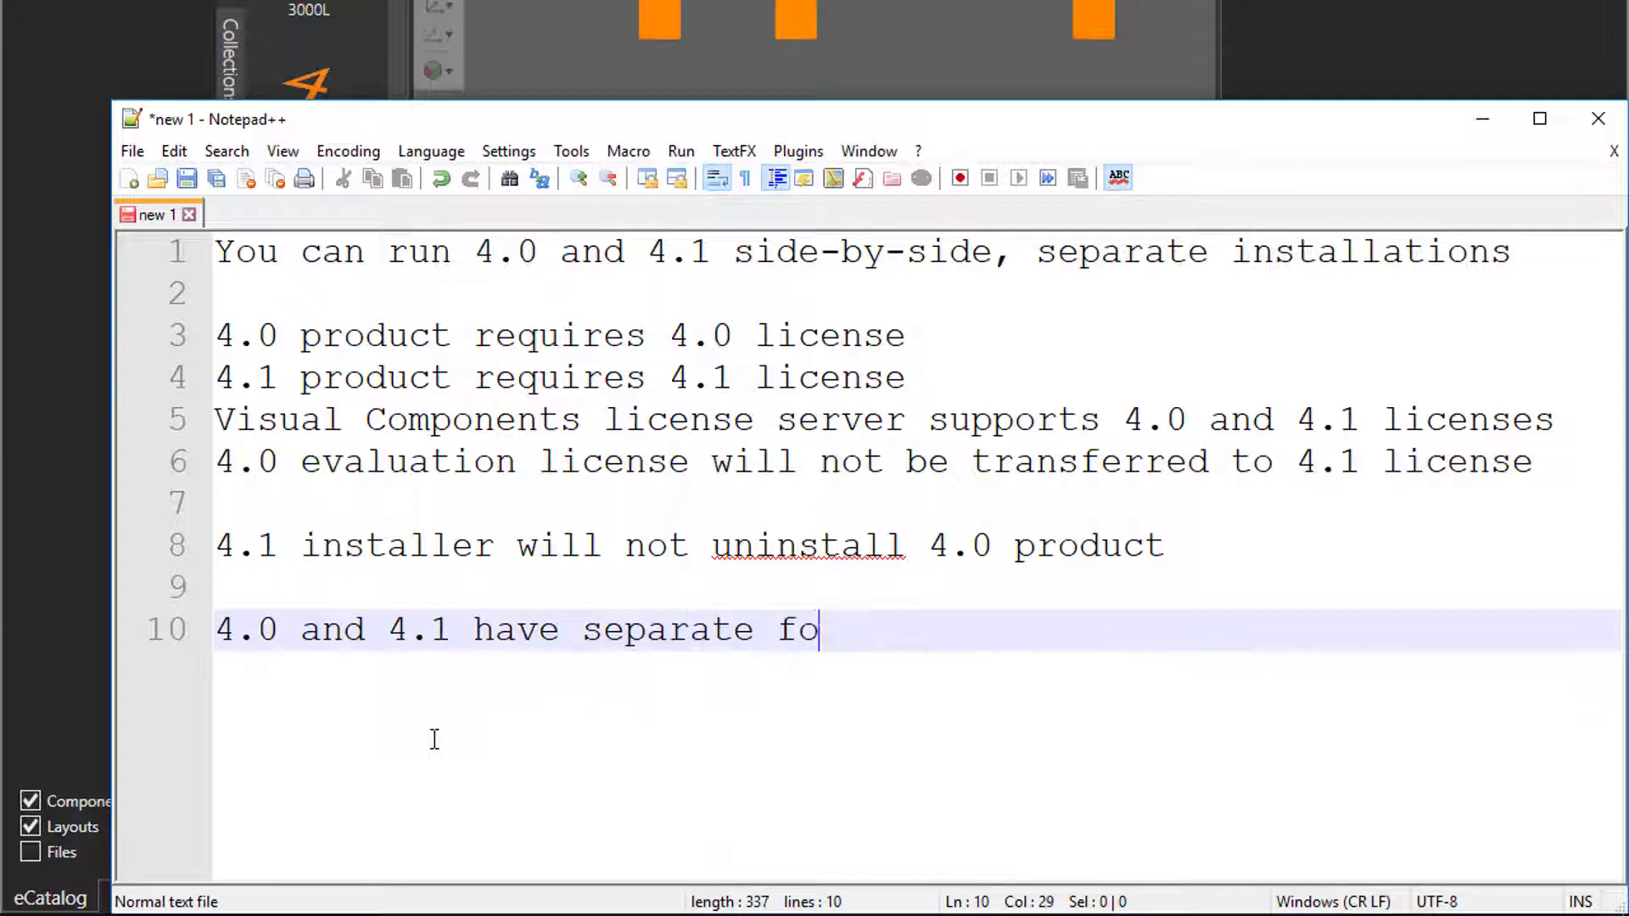
{"action": "type", "text": "lders in Docu"}
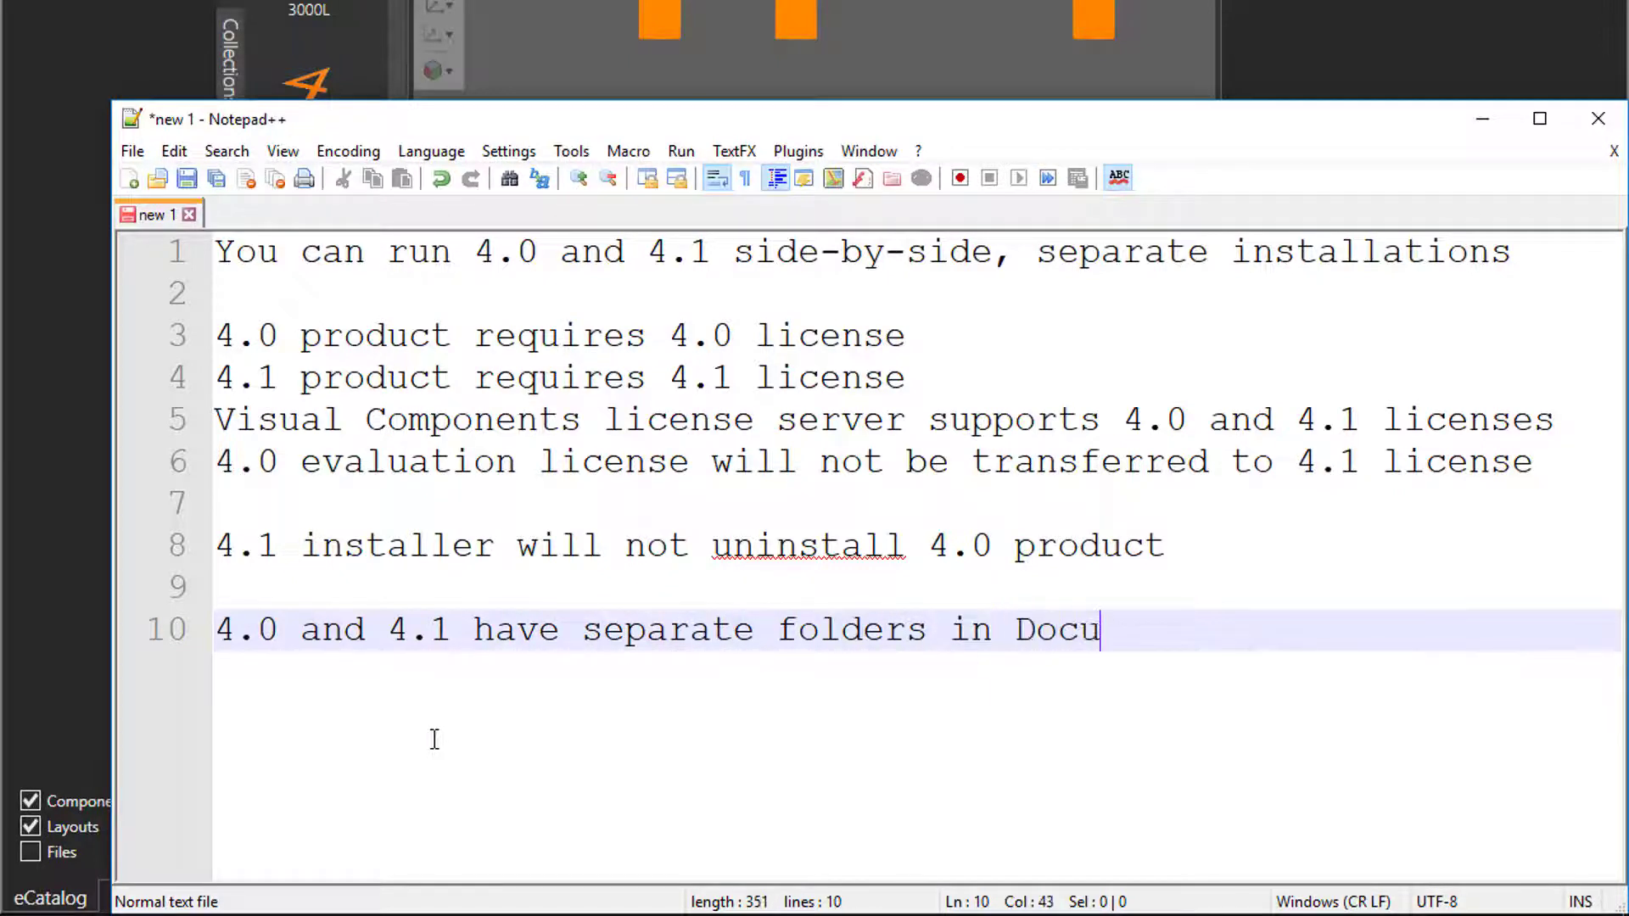
{"action": "type", "text": "ments library"}
{"action": "key", "text": "Return"}
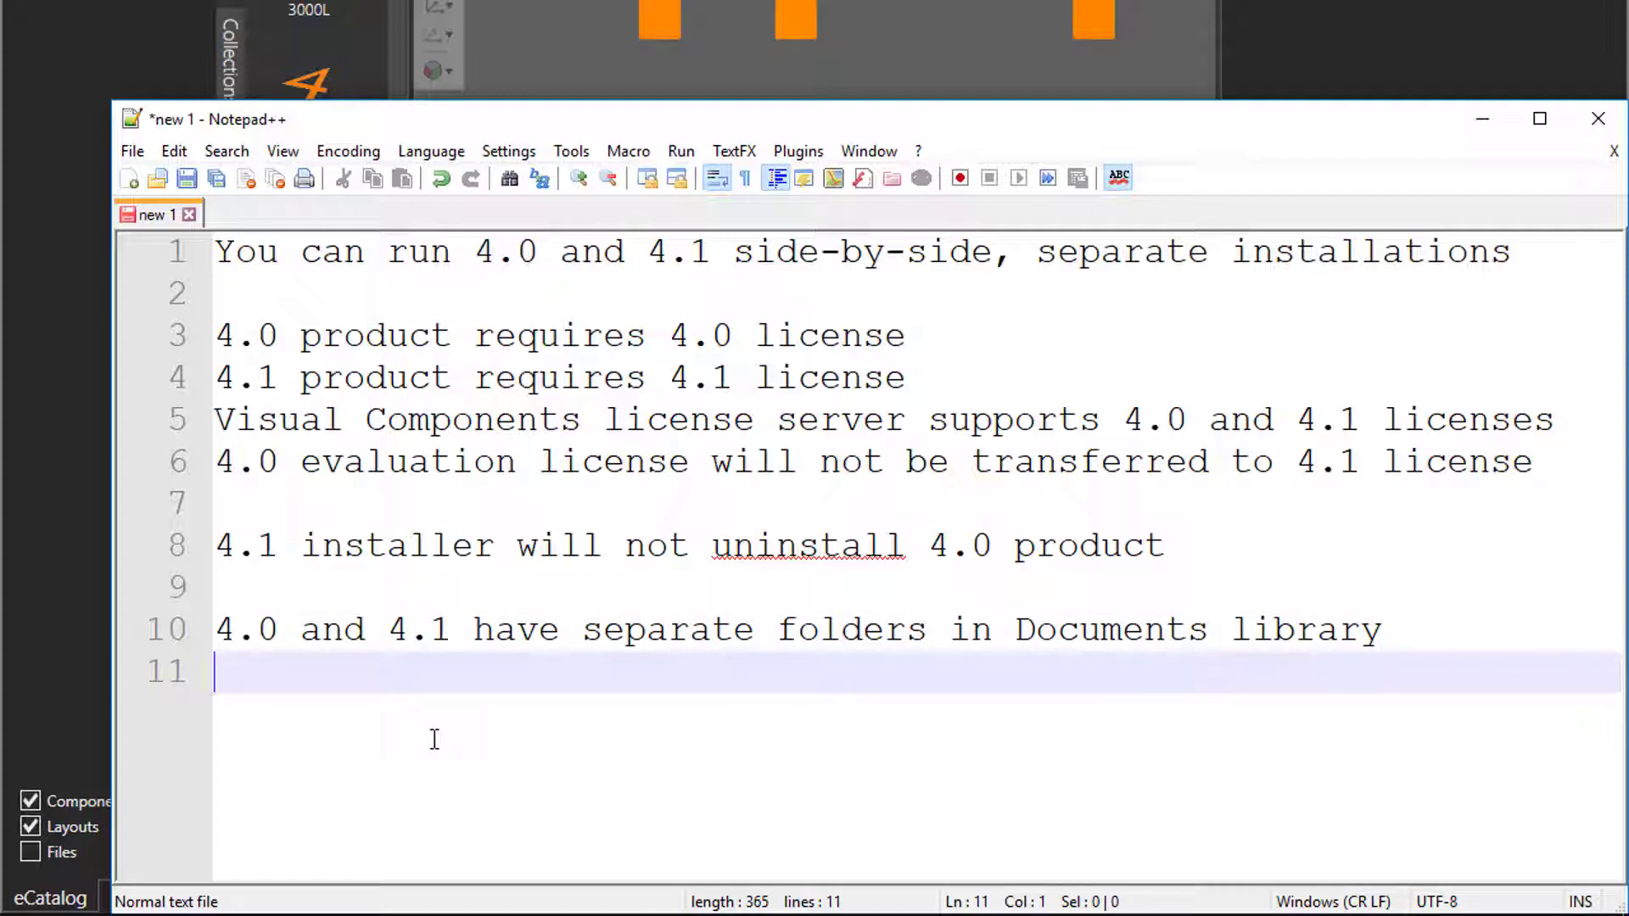
{"action": "type", "text": "- "}
{"action": "type", "text": "both use "}
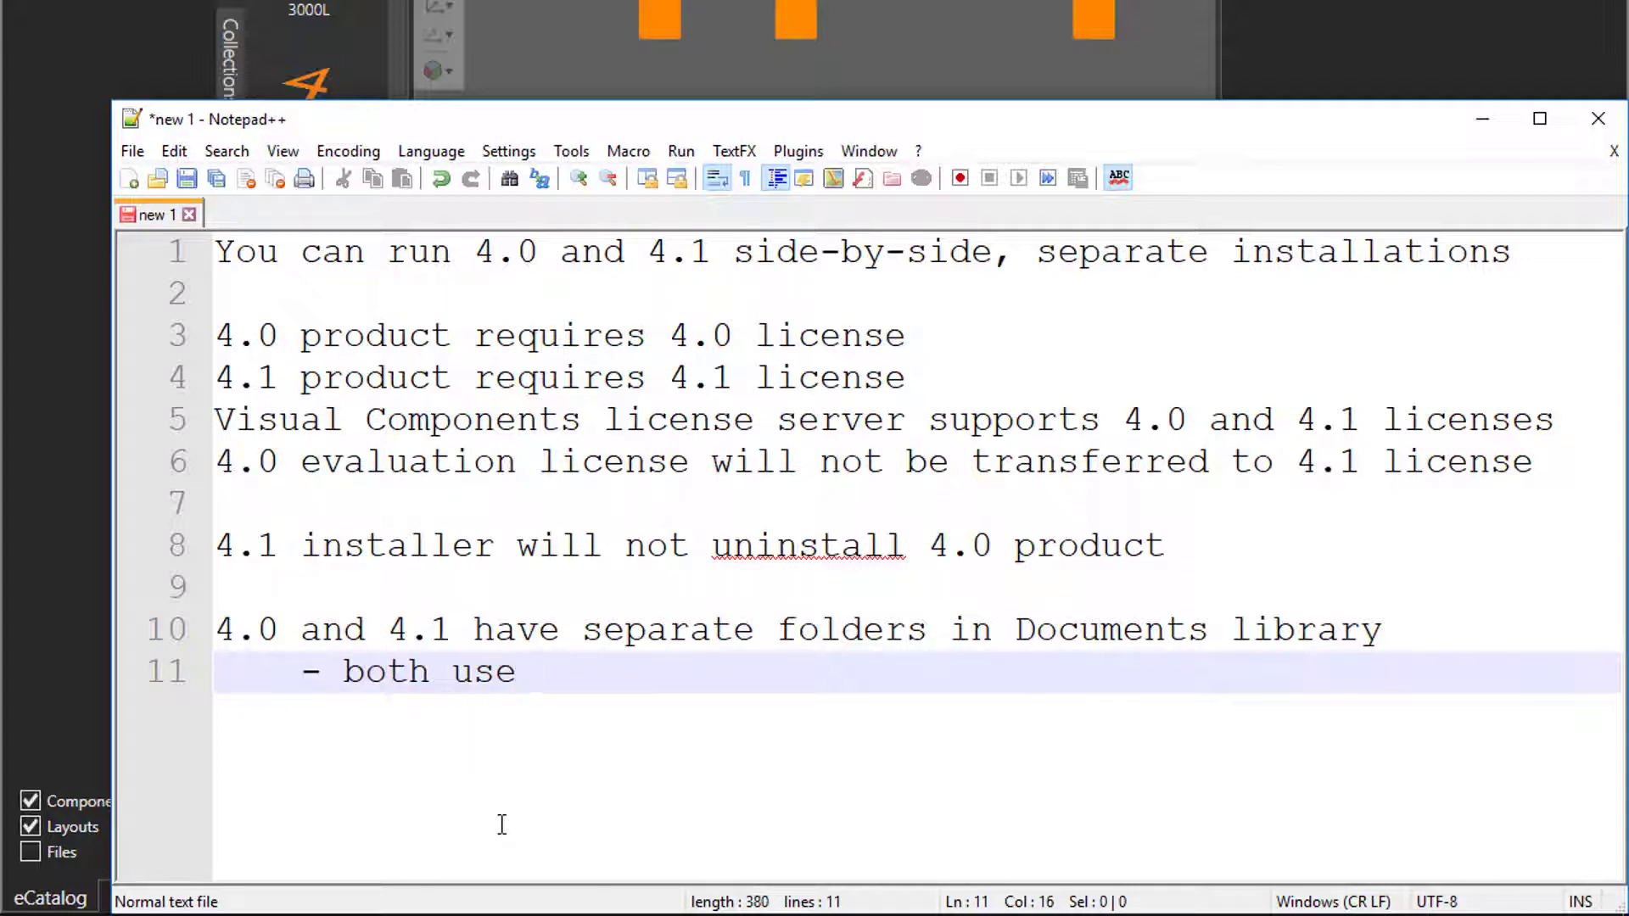
{"action": "type", "text": "VCMX "}
{"action": "type", "text": "for component"}
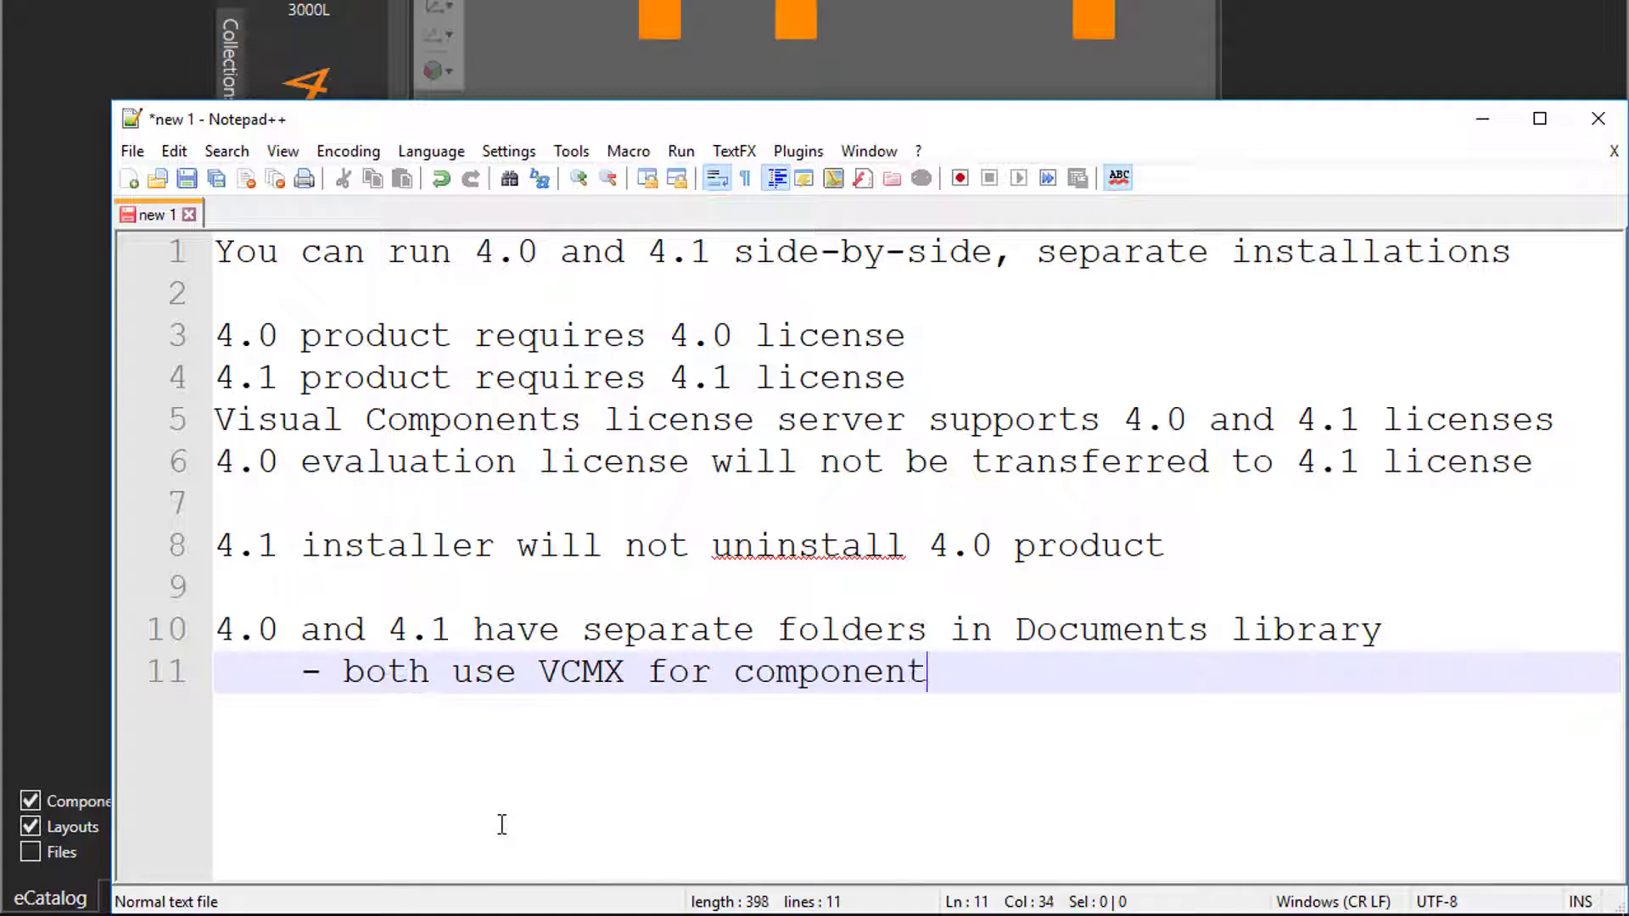
{"action": "type", "text": "s and layouts"}
{"action": "key", "text": "Return"}
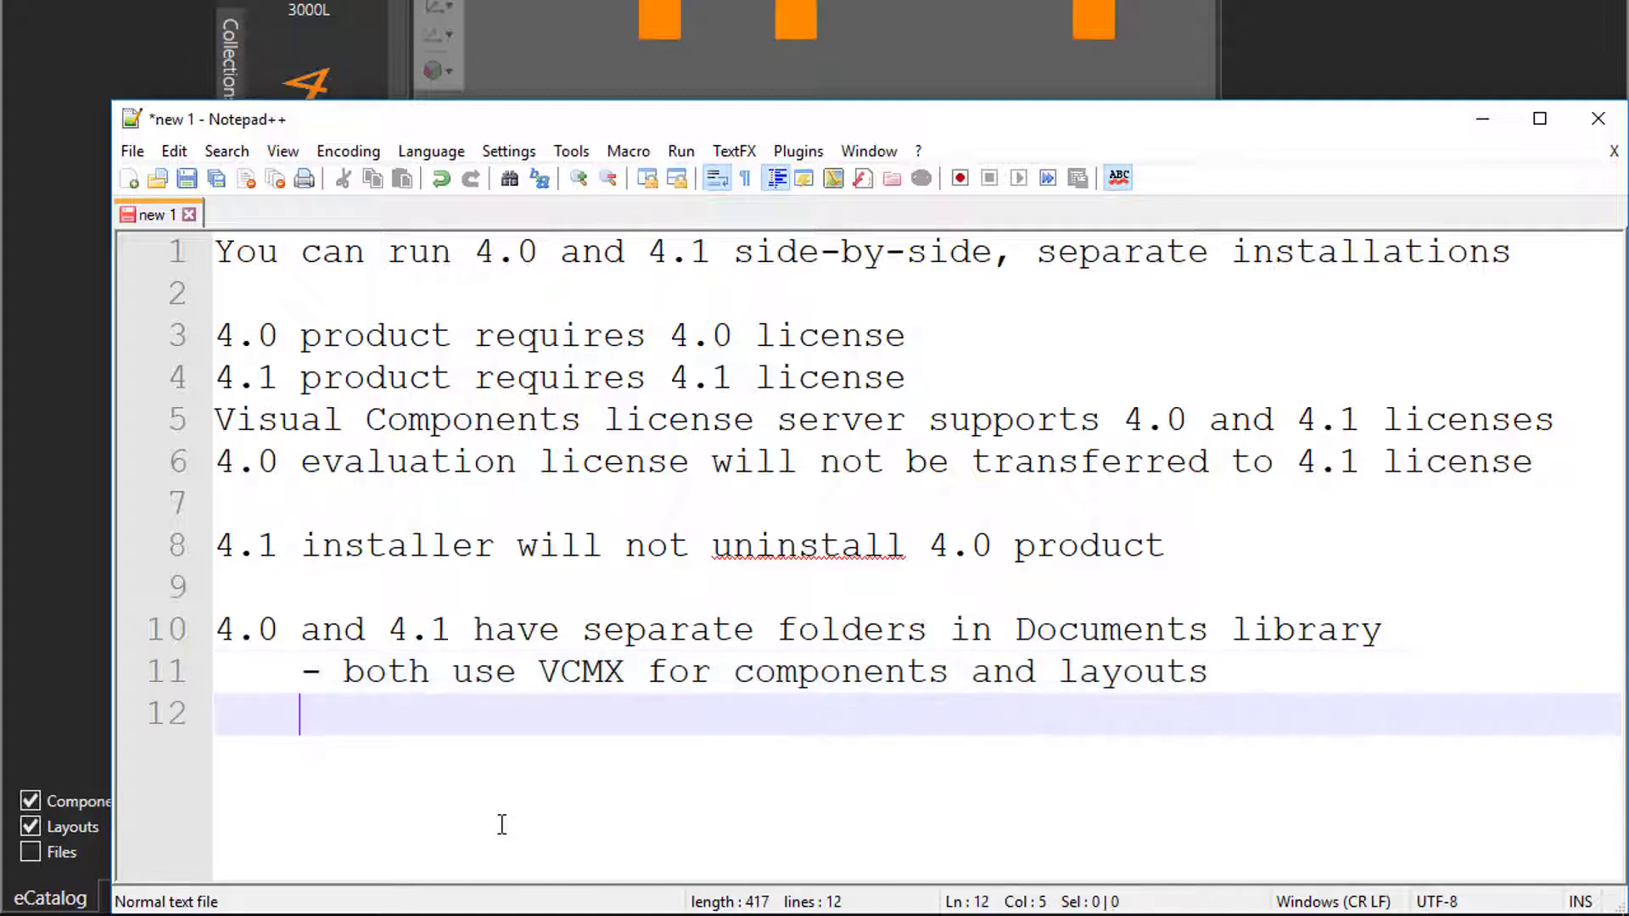
{"action": "type", "text": "-"}
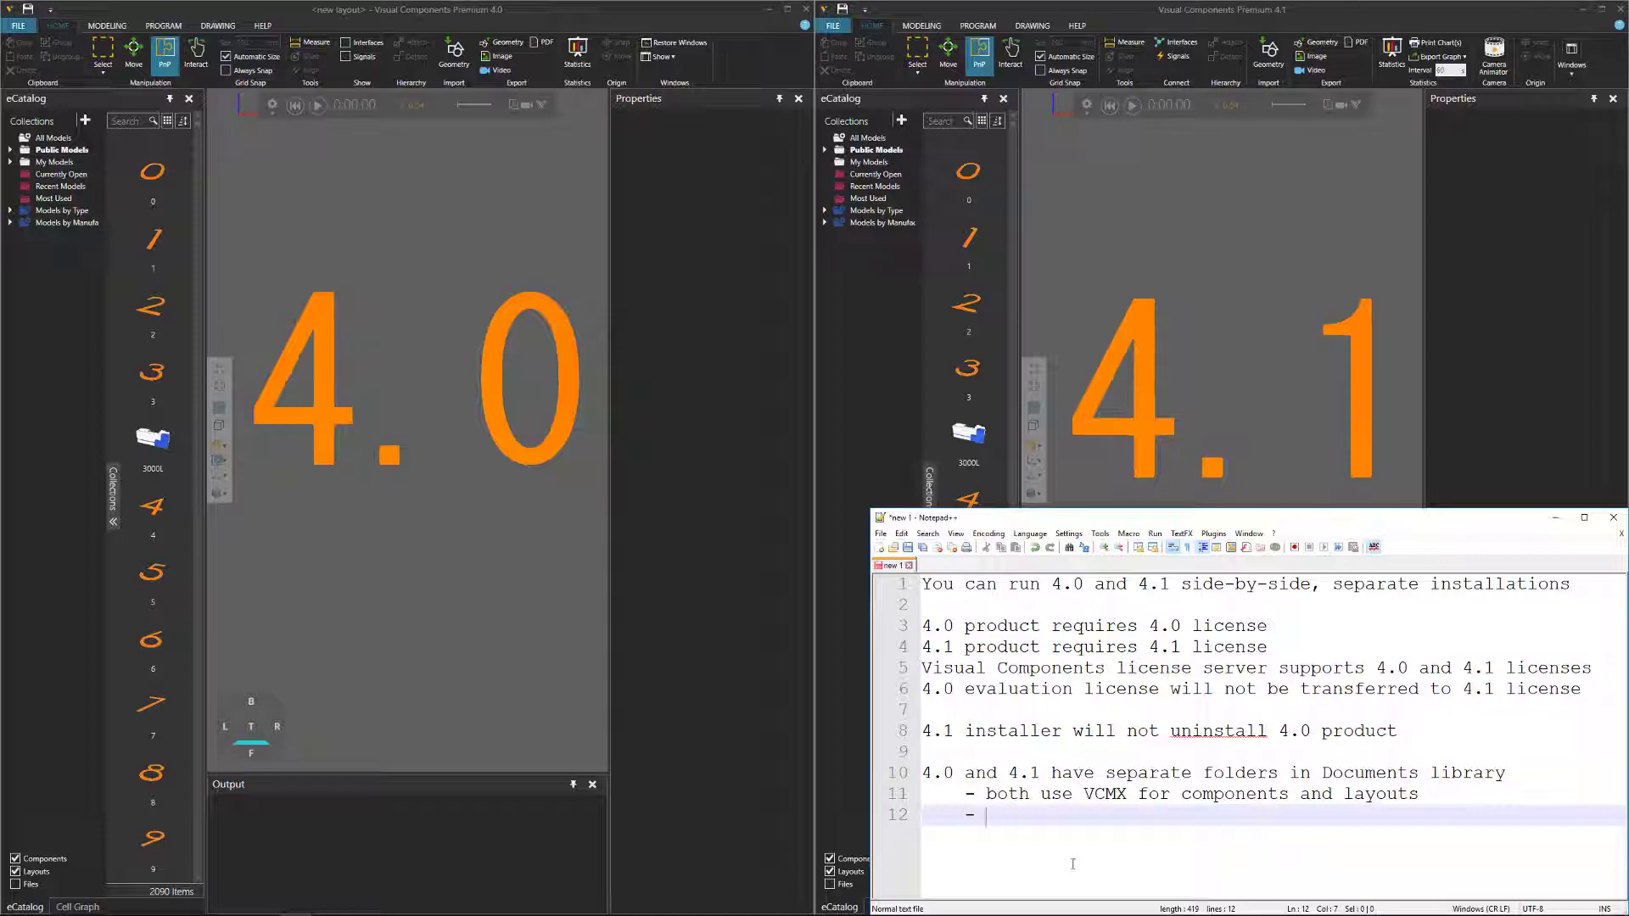
{"action": "type", "text": "4.0 "}
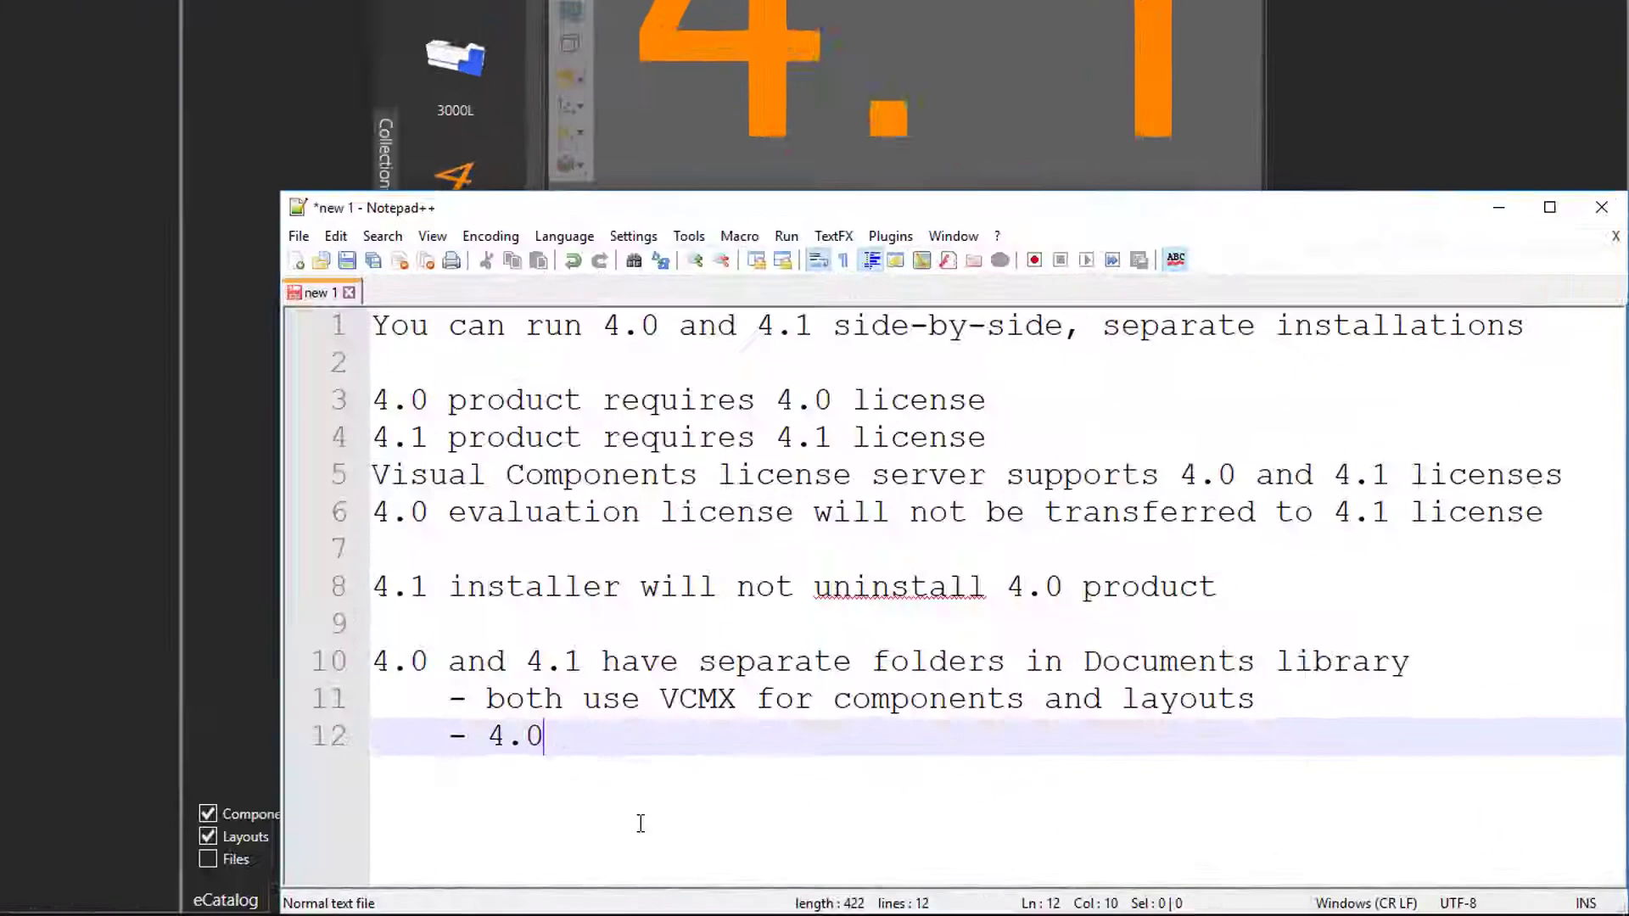
{"action": "type", "text": "does not su"}
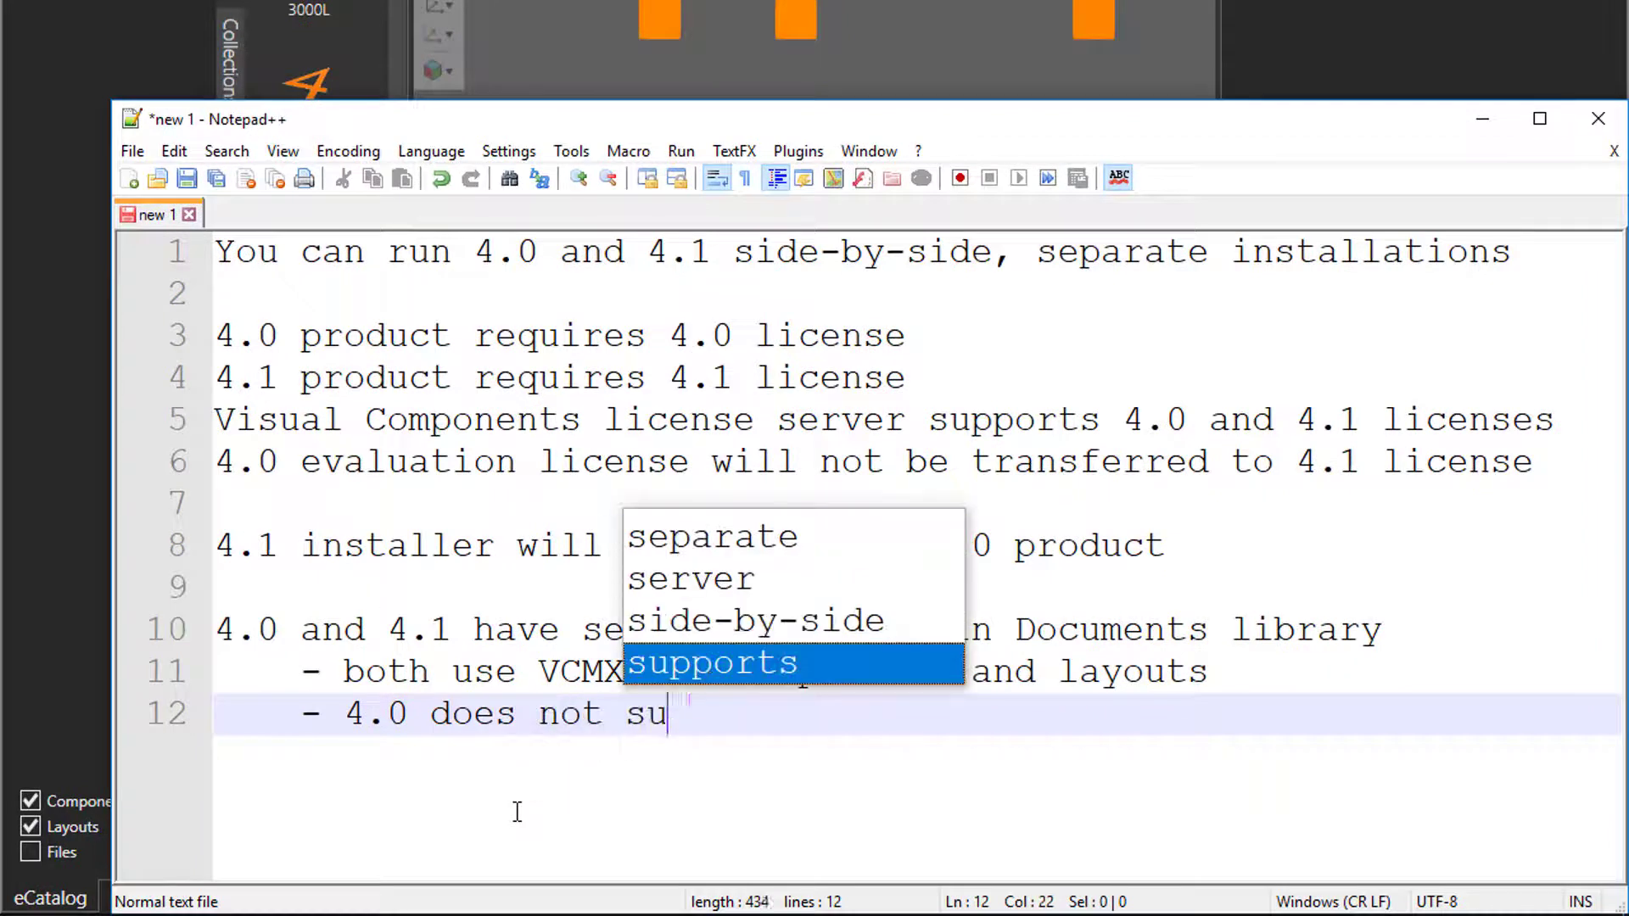
{"action": "type", "text": "pport 4.1"}
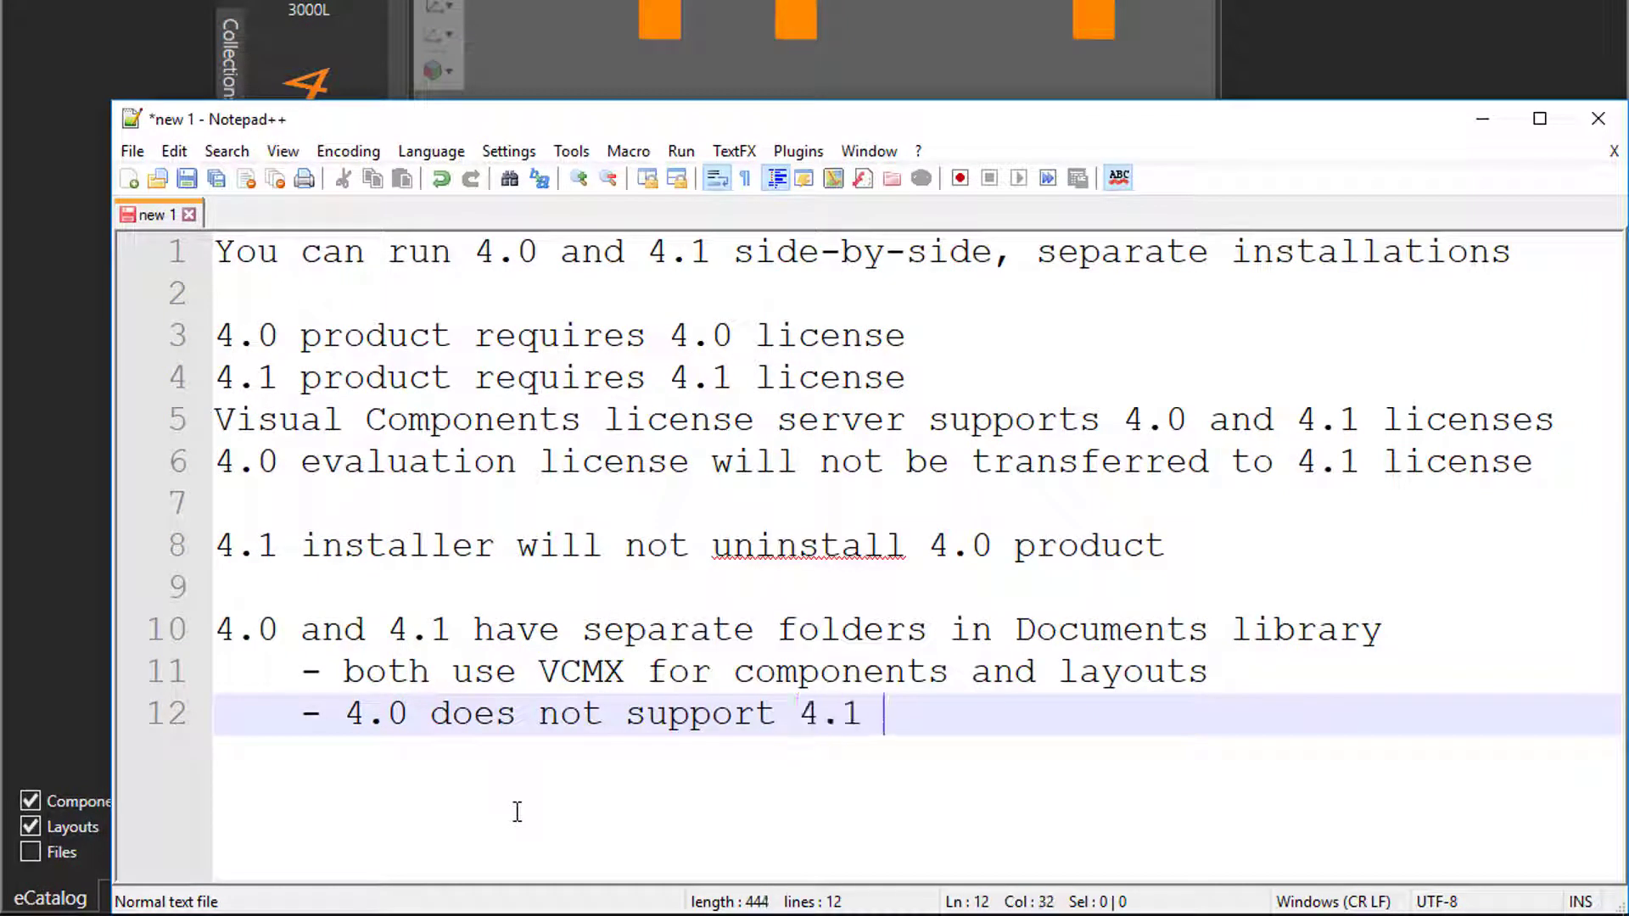
{"action": "type", "text": "components and "}
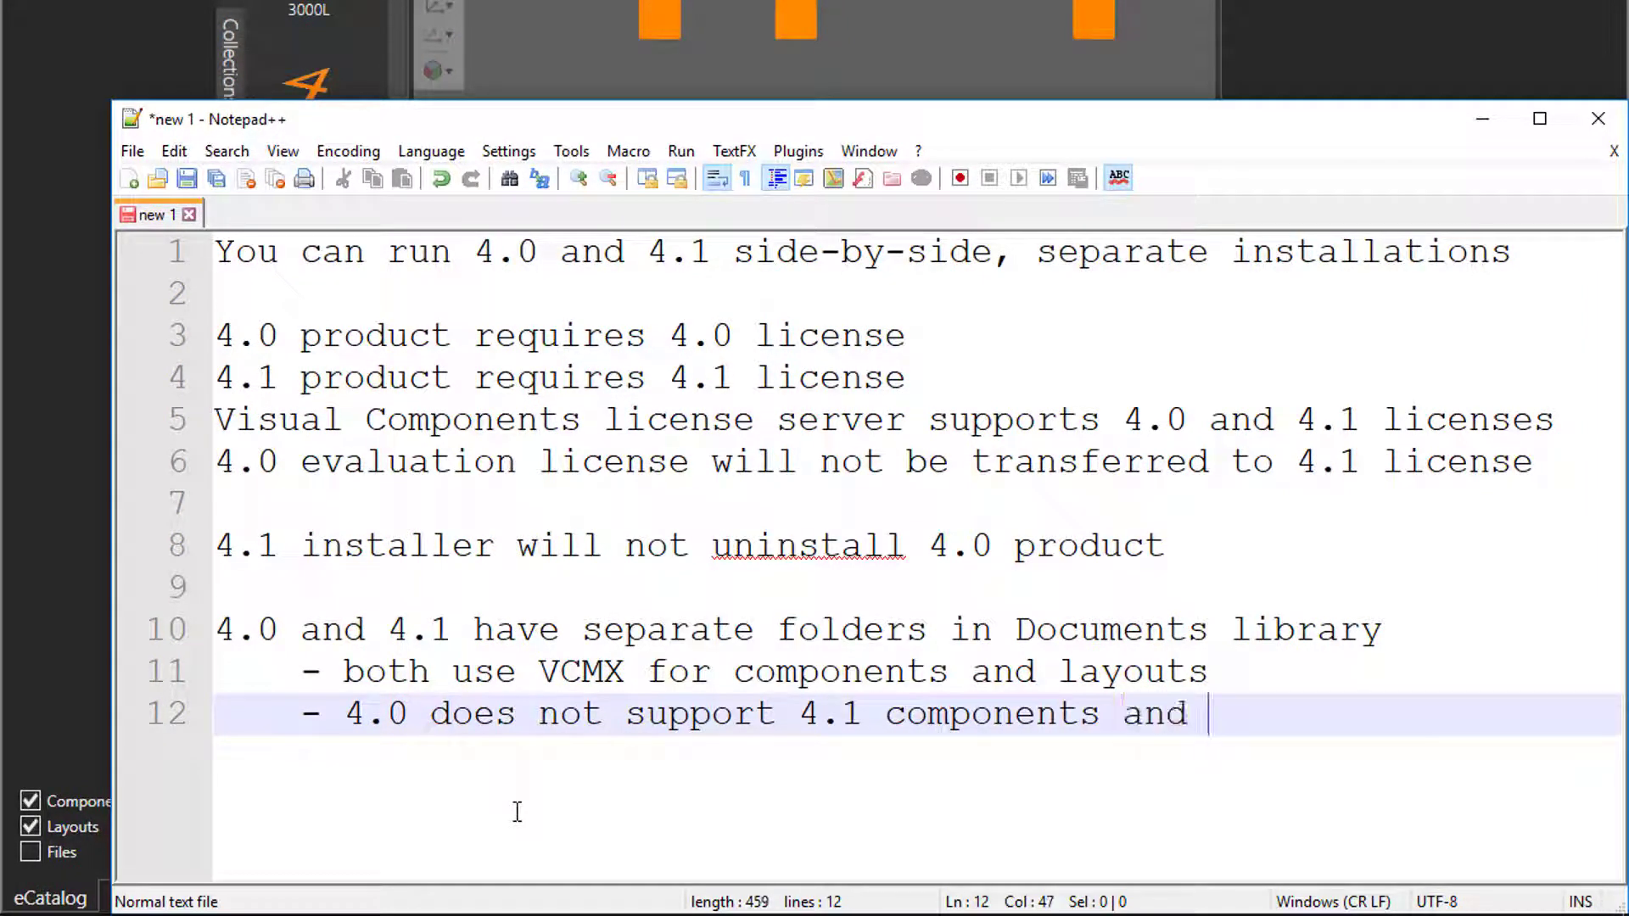
{"action": "type", "text": "layouts"}
- Add the indented sub-point that 4.0 doesn't support 4.1 components and layouts
{"action": "key", "text": "Return"}
{"action": "key", "text": "Return"}
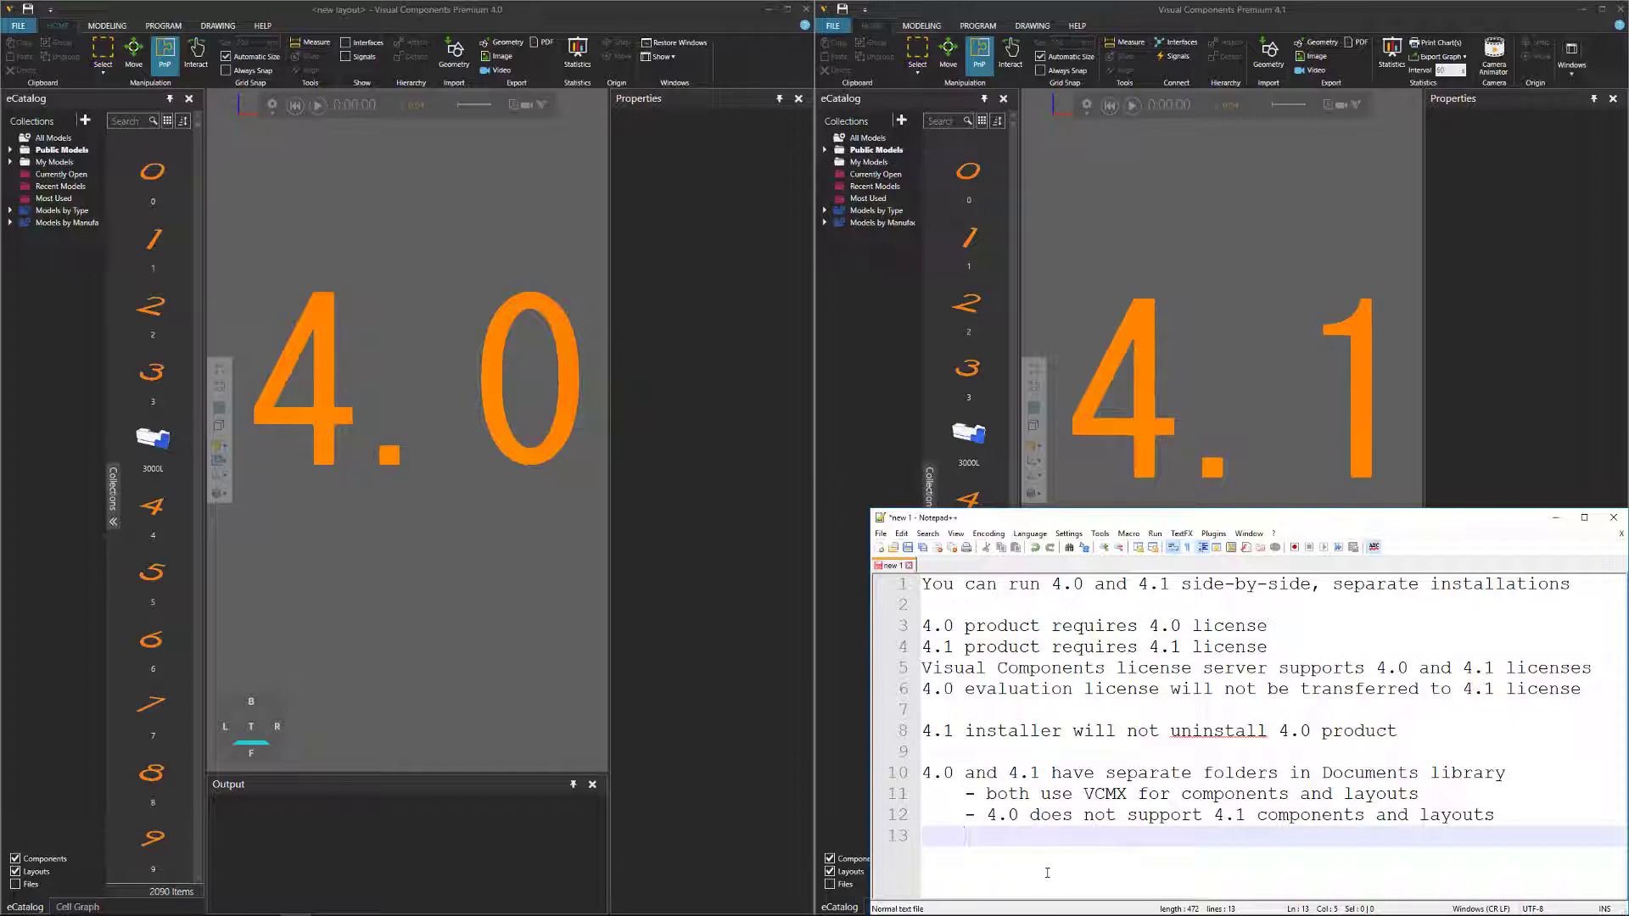
{"action": "type", "text": "4.1"}
- Note that 4.1 can attach/pack/zip files/folders with components and layouts, with a 'pack folder' sub-note
{"action": "key", "text": "BackSpace"}
{"action": "key", "text": "BackSpace"}
{"action": "key", "text": "BackSpace"}
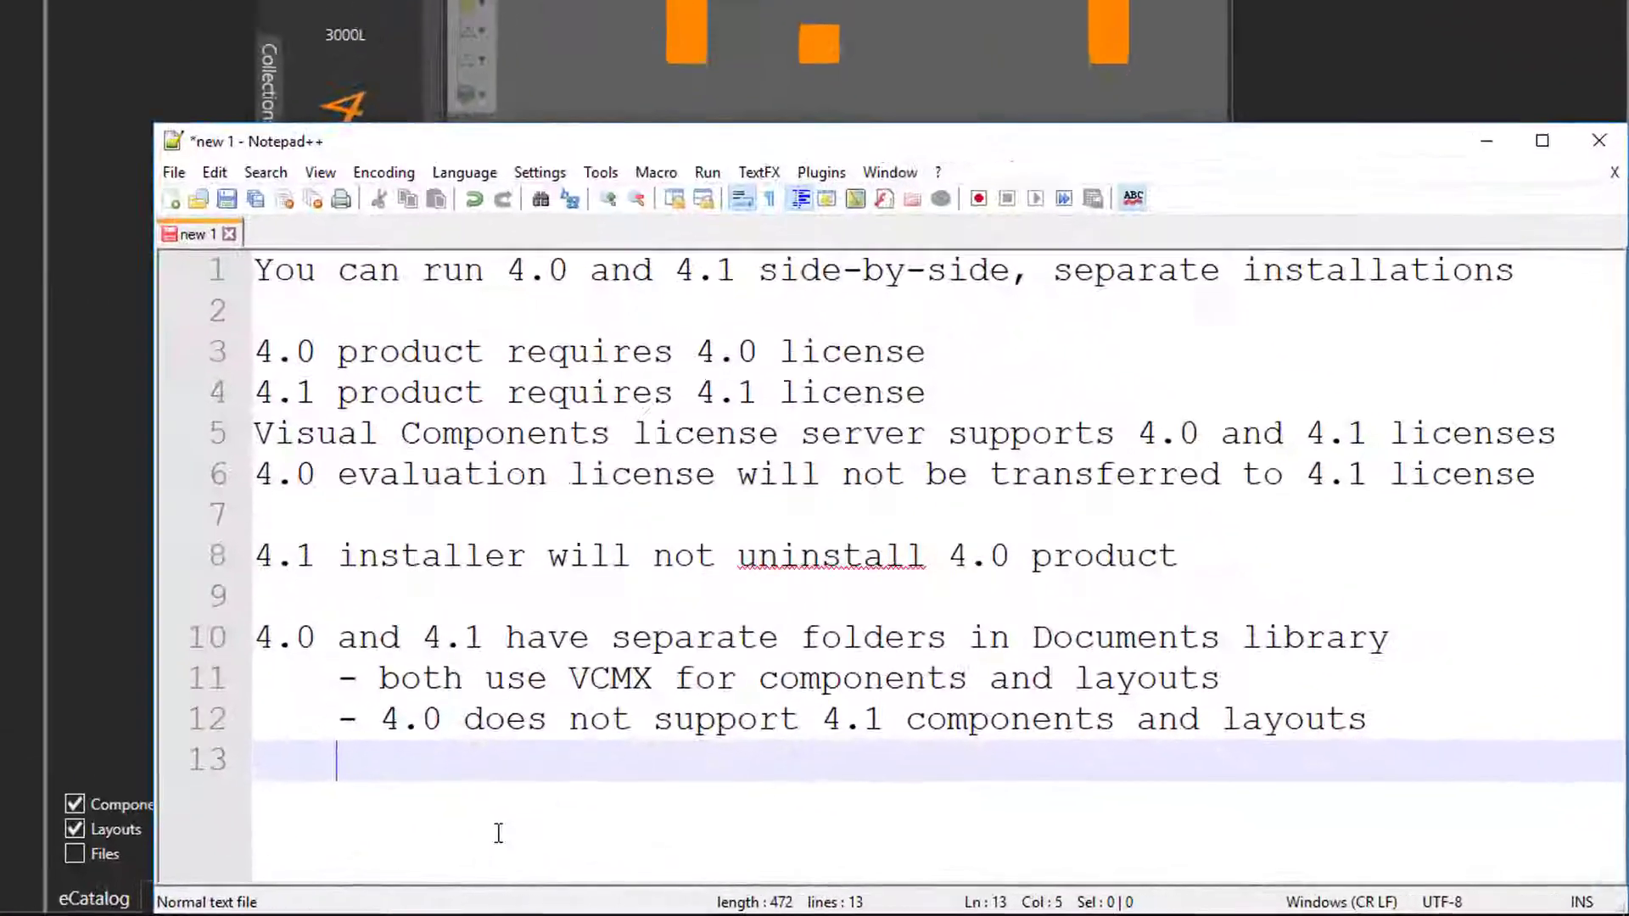
{"action": "type", "text": "- "}
{"action": "type", "text": "4.1 all"}
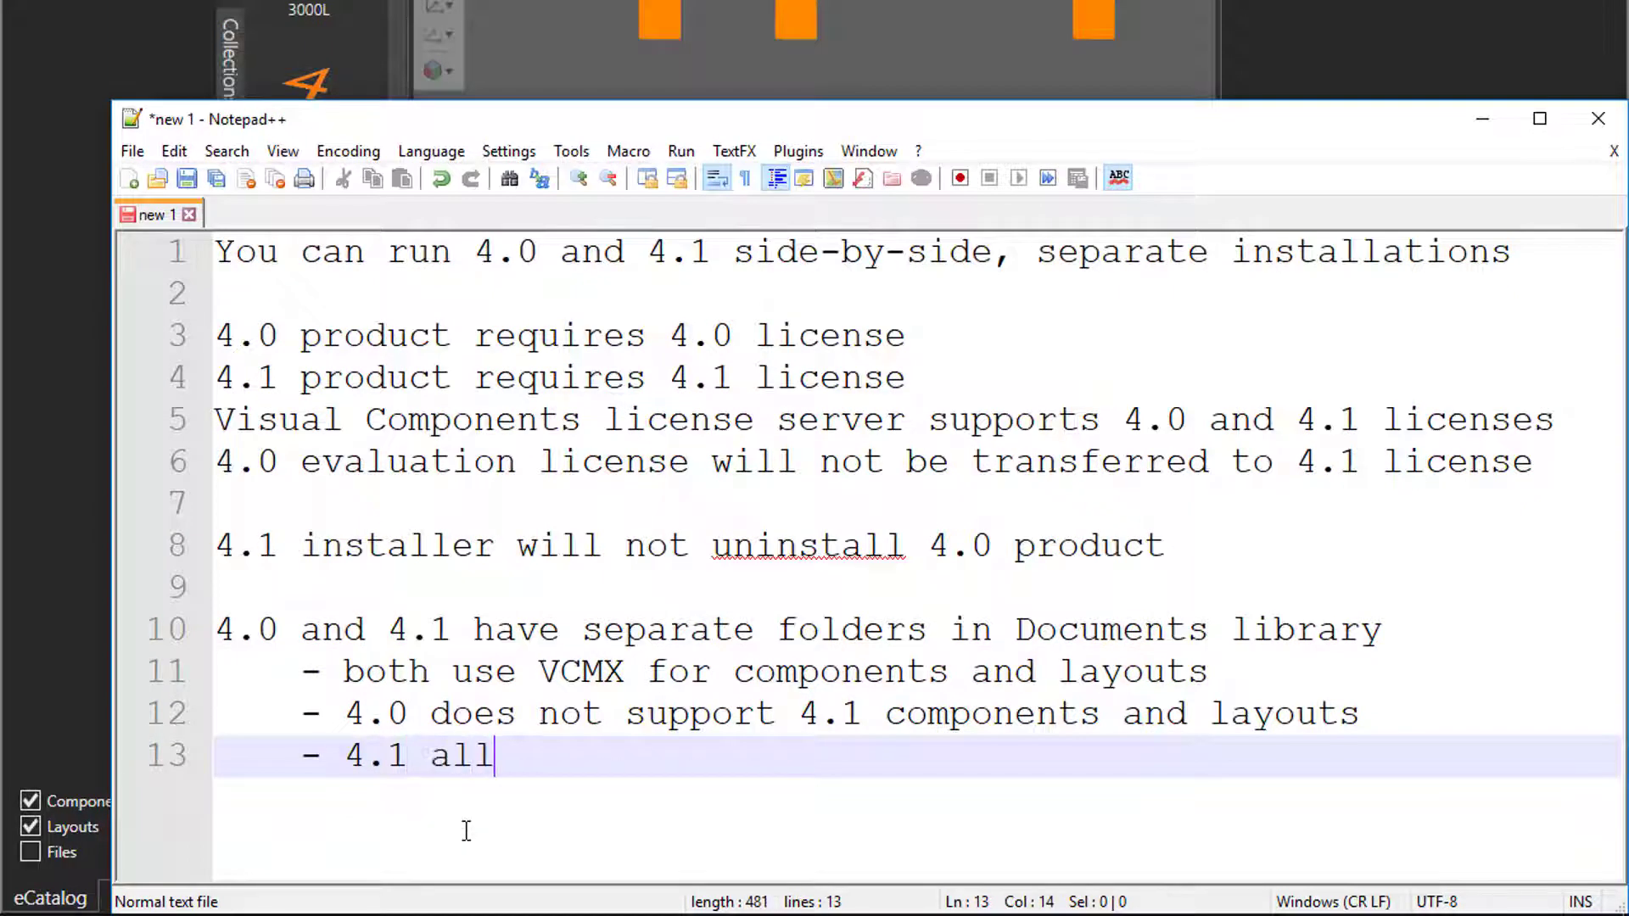
{"action": "type", "text": "ows you to atta"}
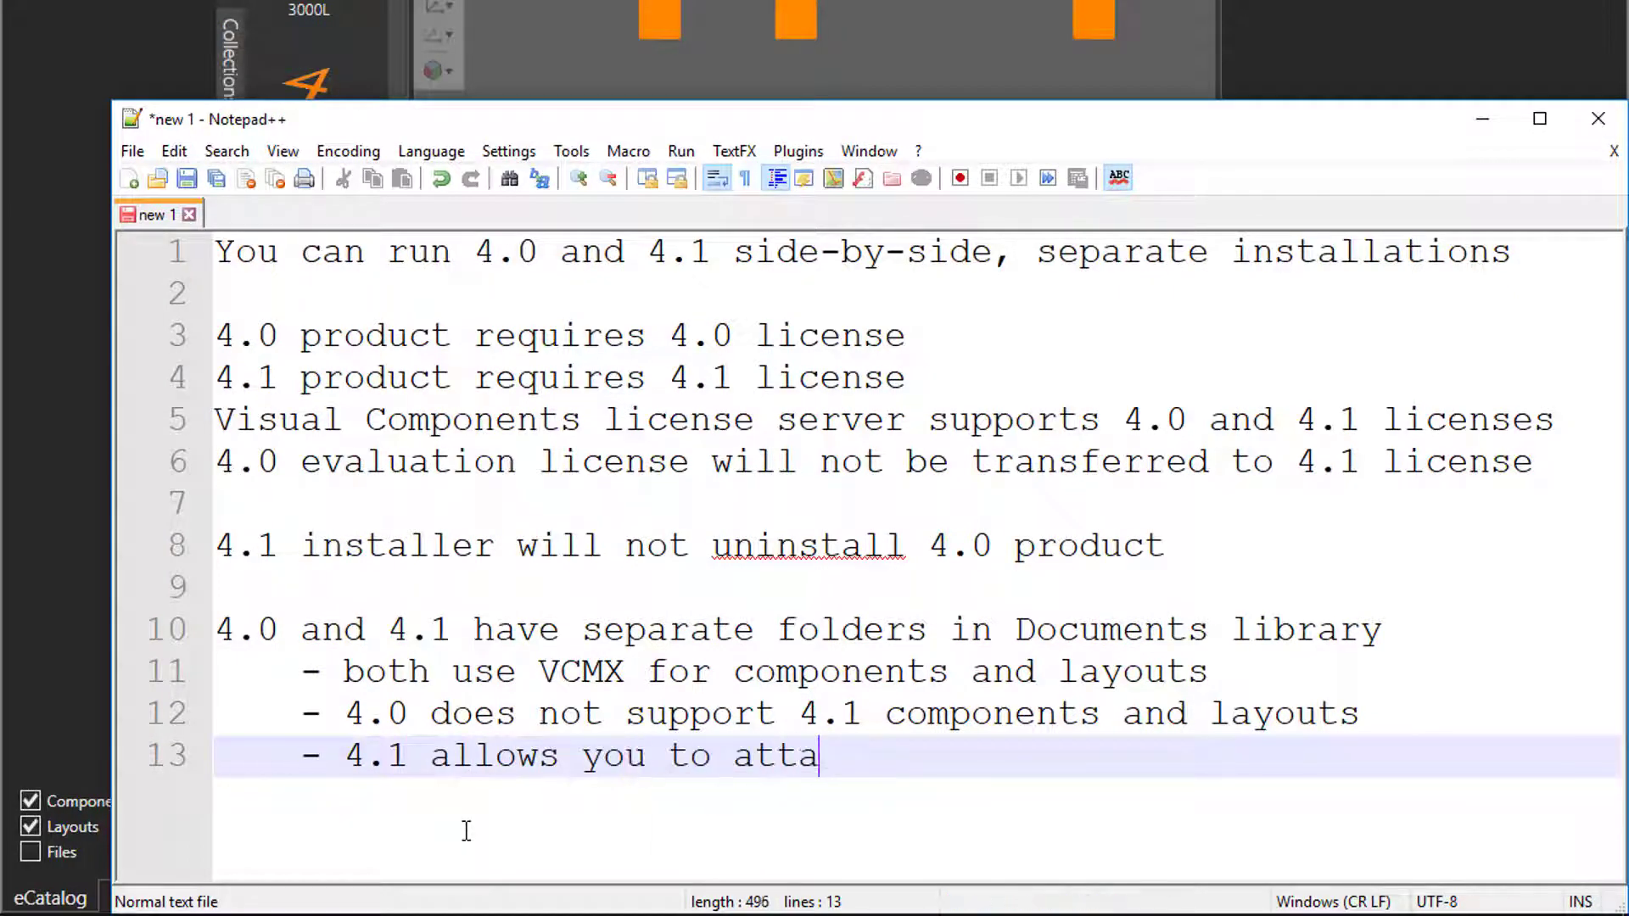
{"action": "type", "text": "ch/pack"}
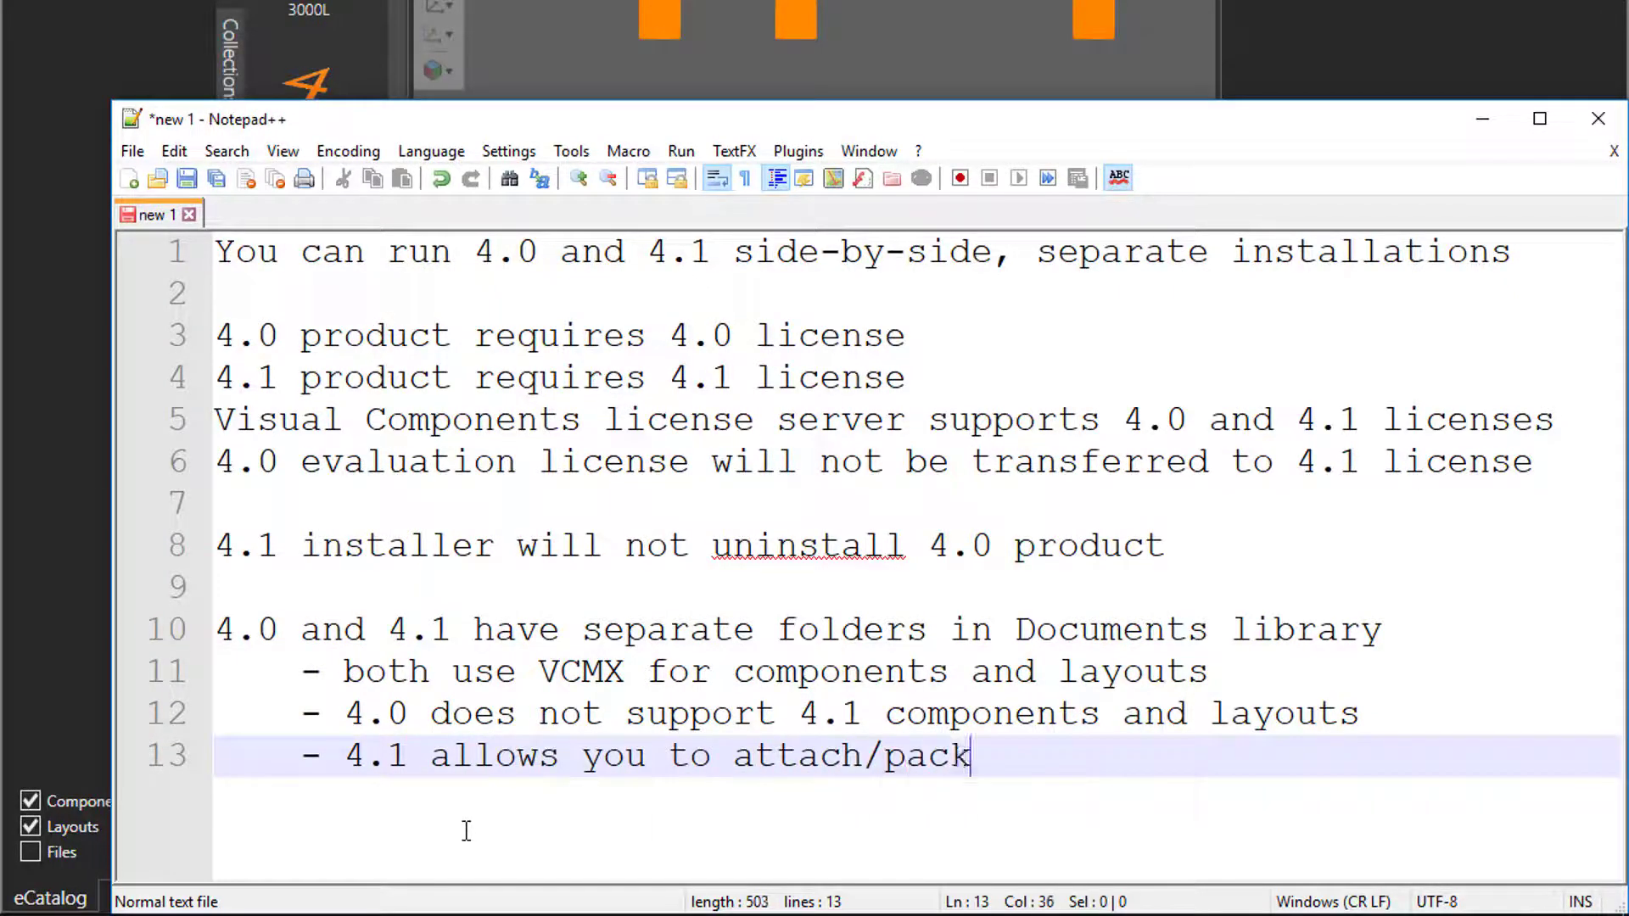
{"action": "type", "text": "/zip file"}
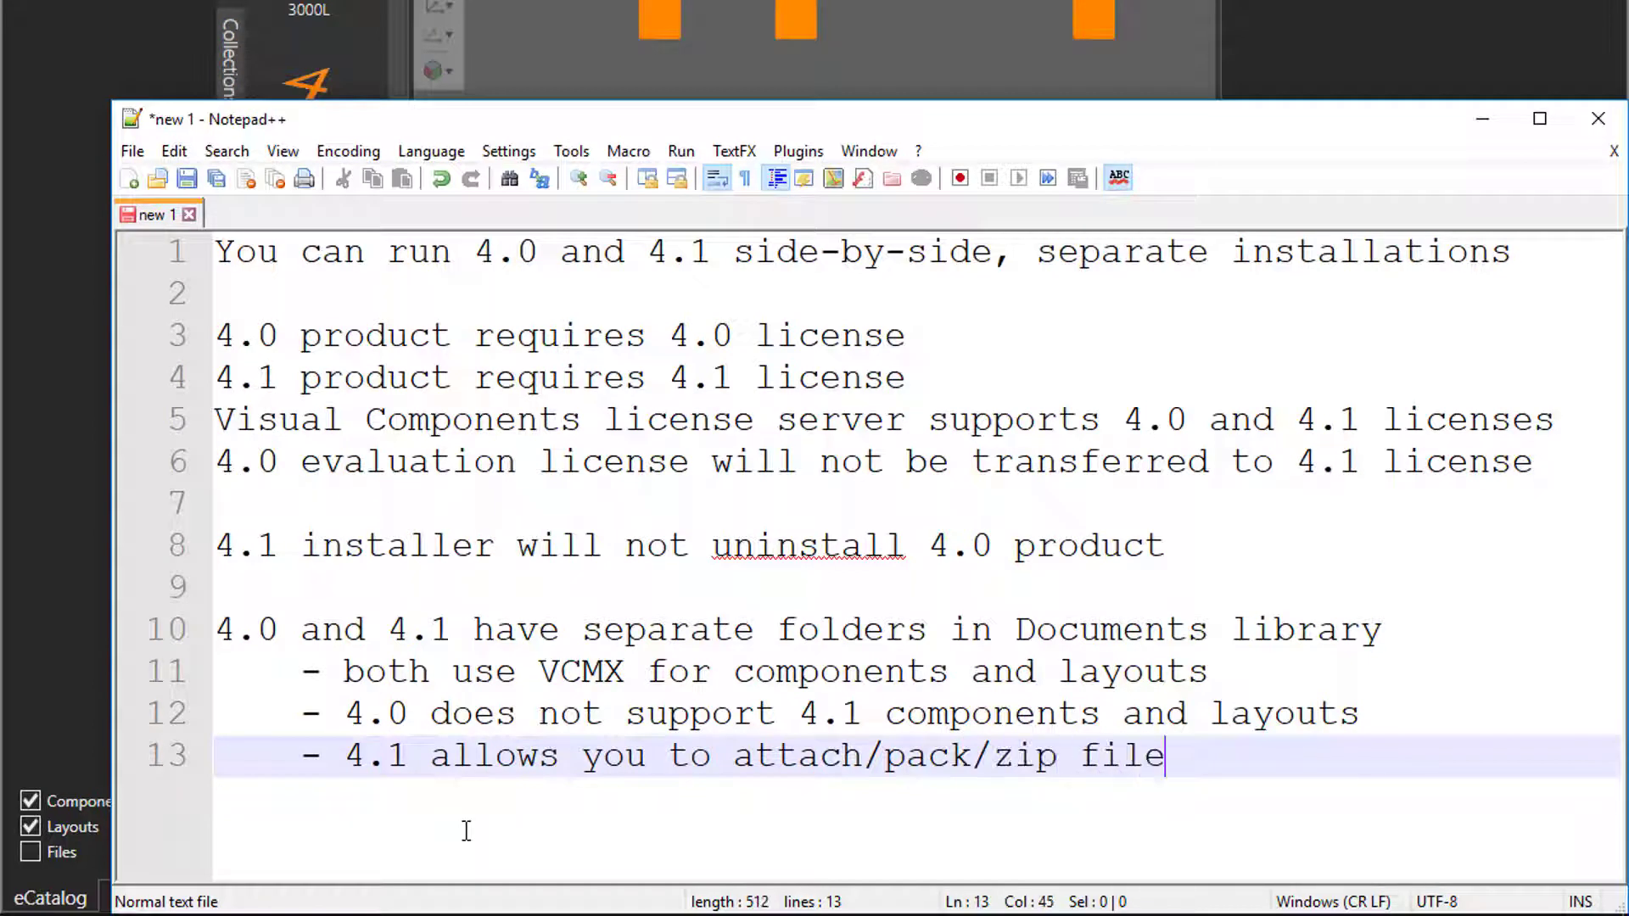
{"action": "type", "text": "s/folders with "}
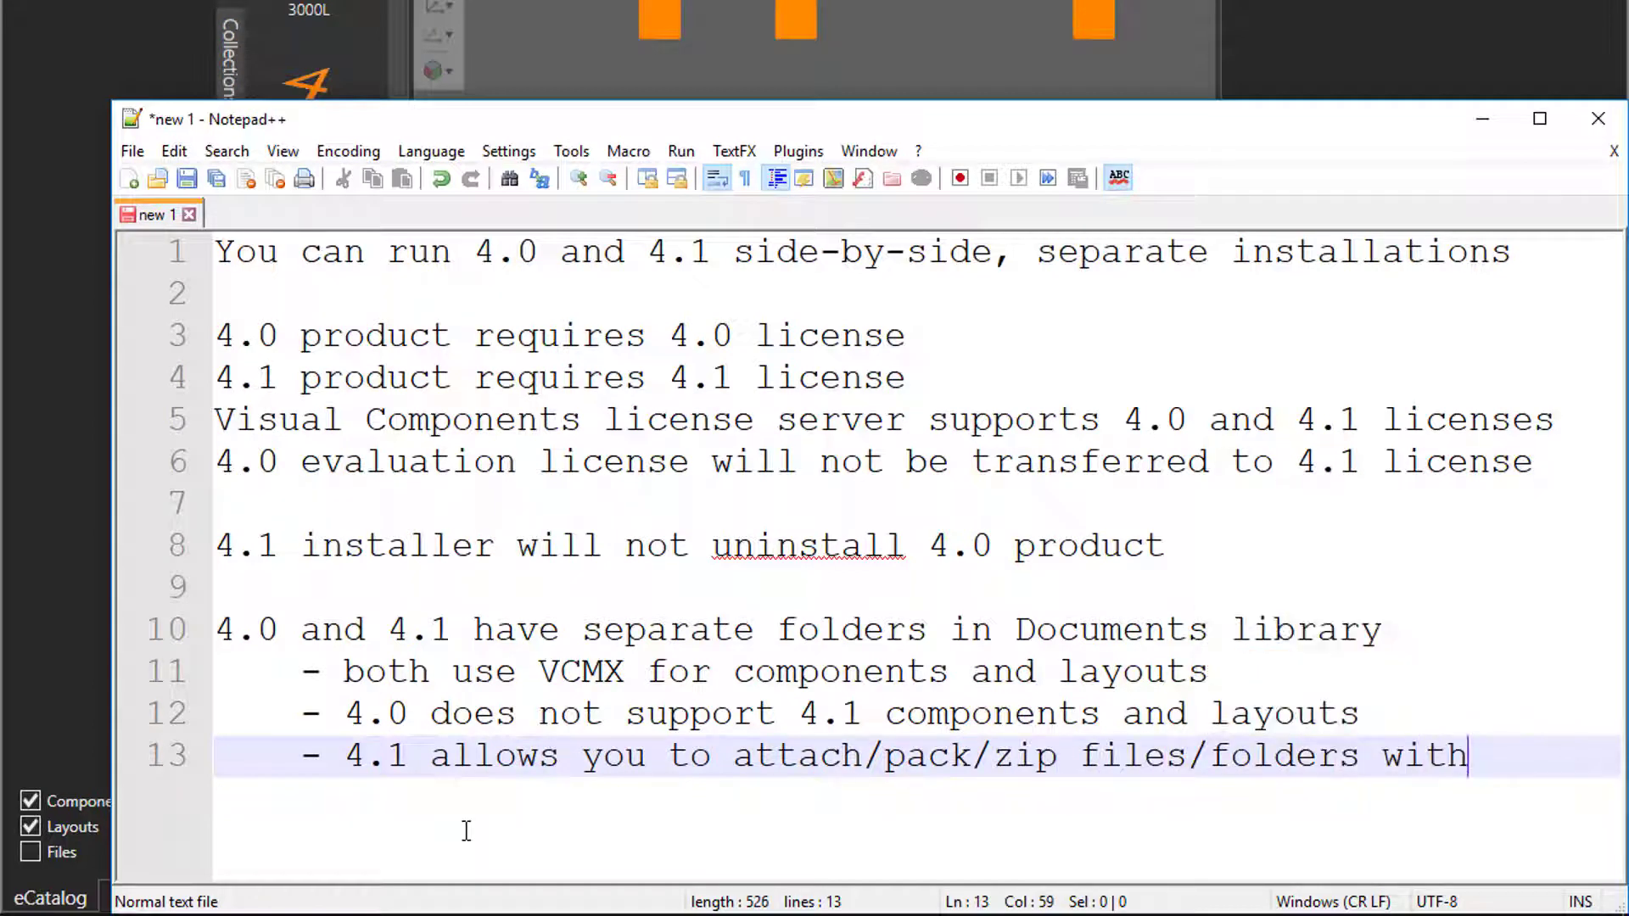
{"action": "type", "text": "components and"}
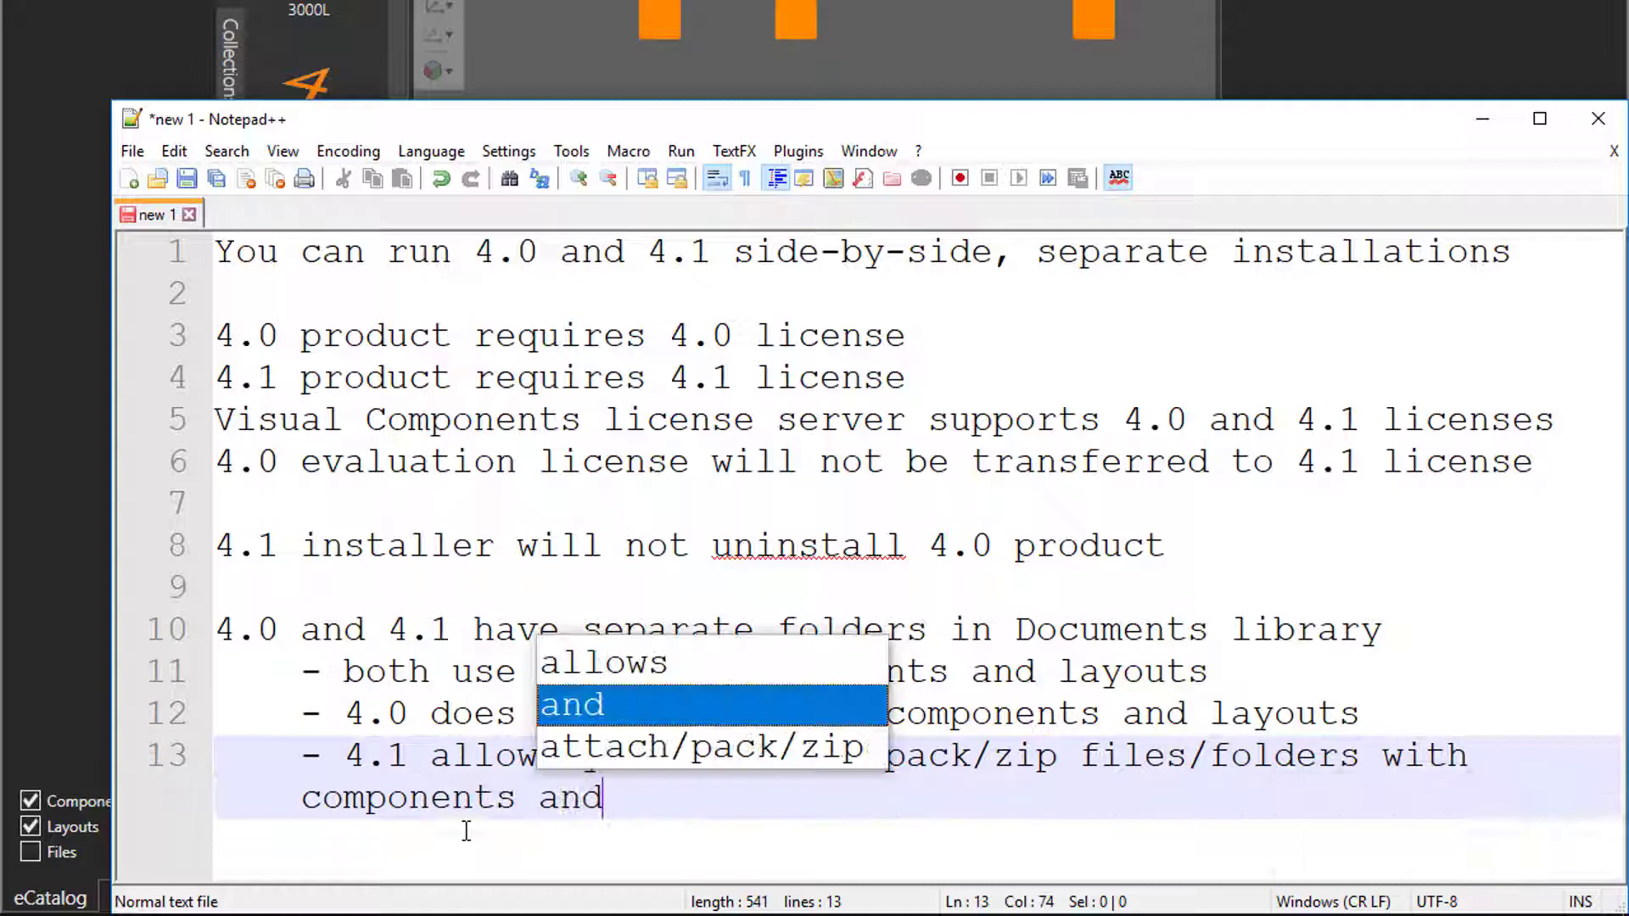
{"action": "type", "text": " layouts"}
{"action": "key", "text": "Return"}
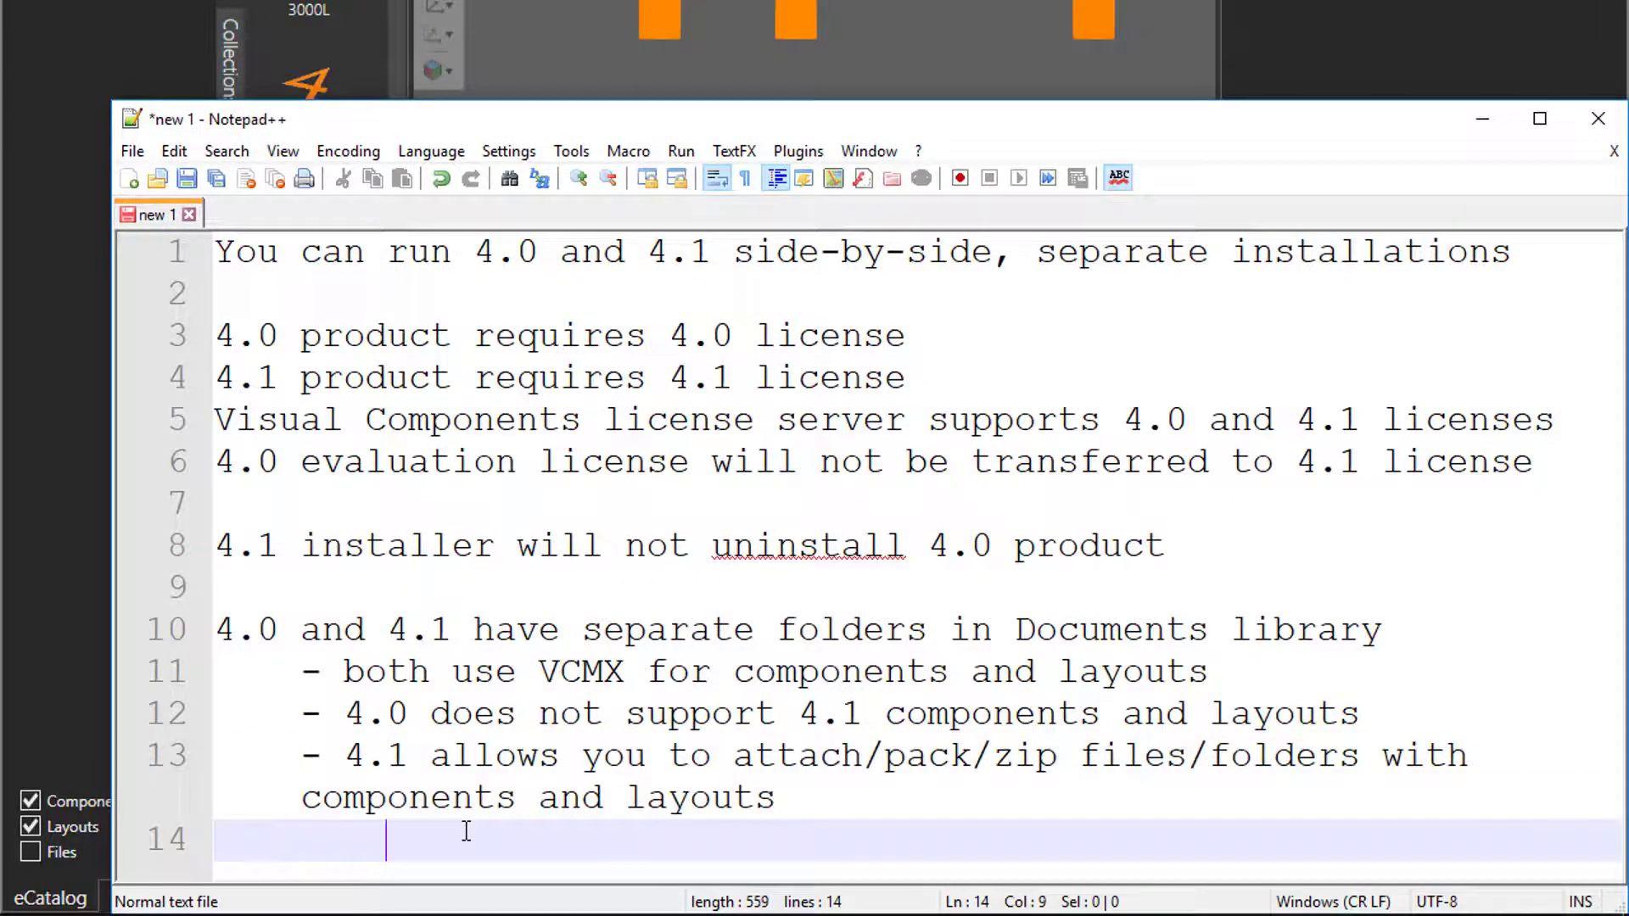
{"action": "type", "text": "- "}
{"action": "type", "text": "feat"}
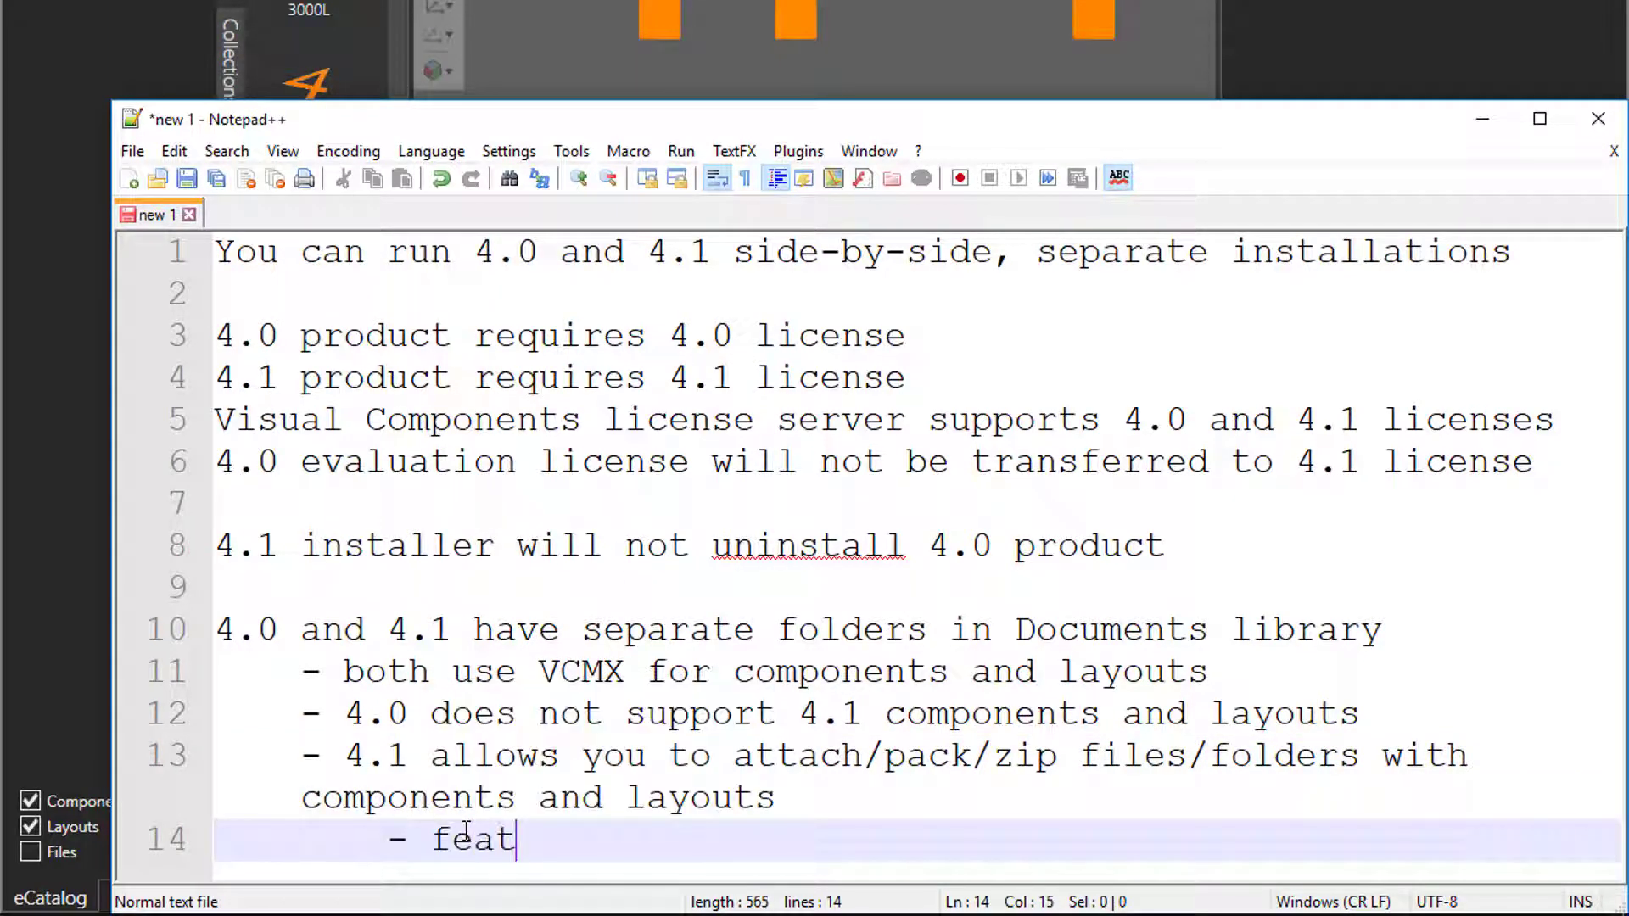
{"action": "type", "text": "ure \"\""}
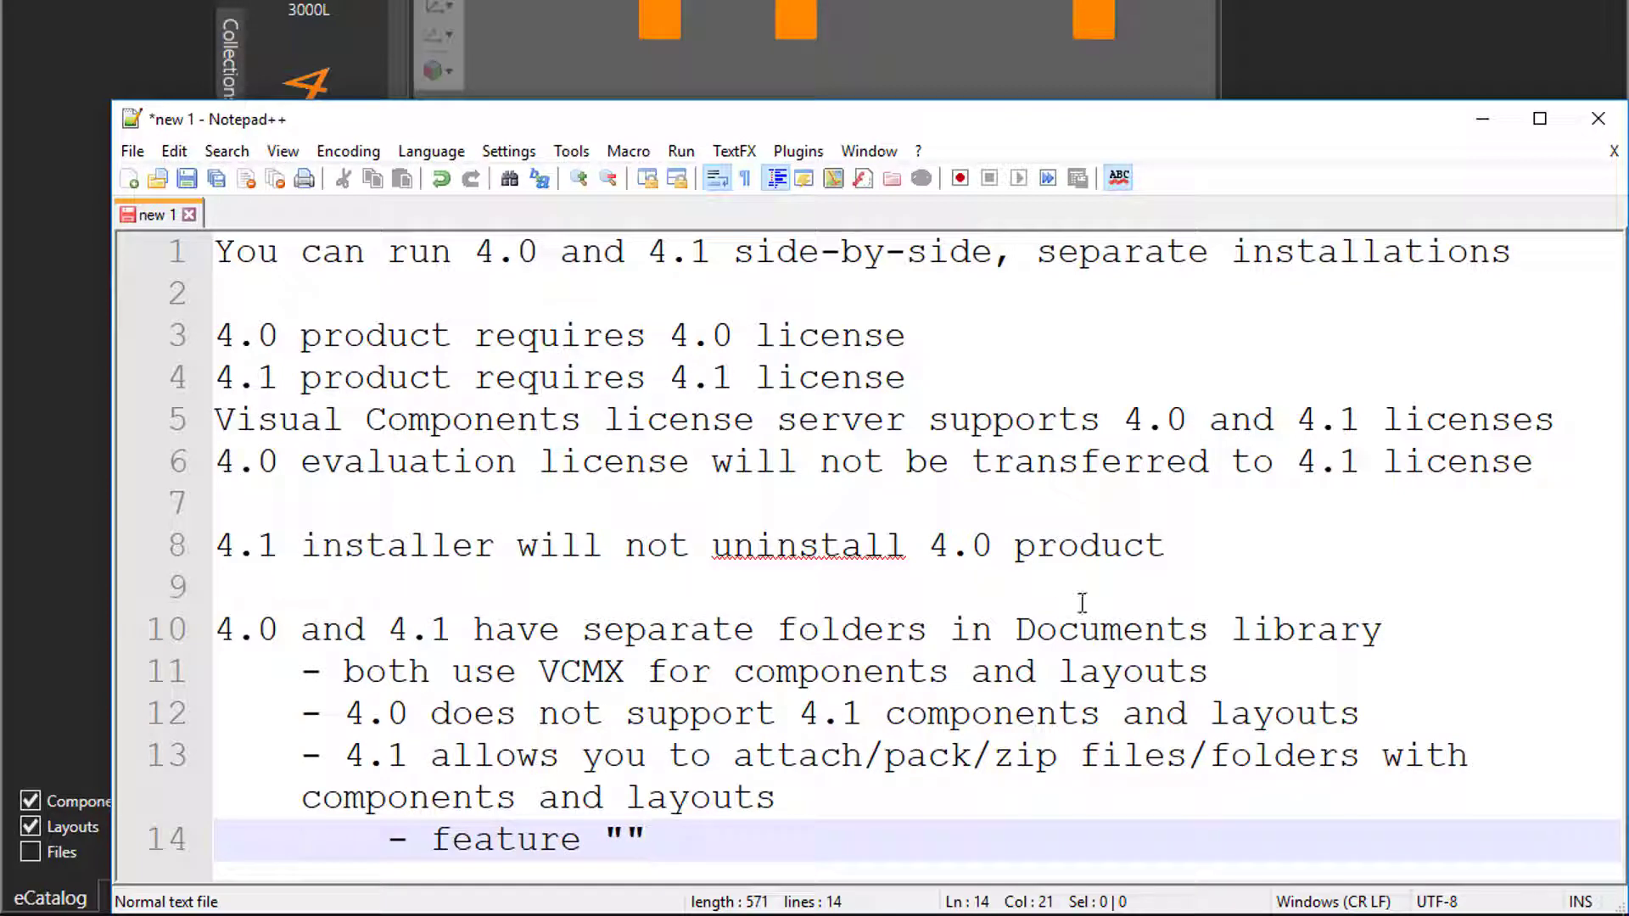
{"action": "type", "text": "pack fold"}
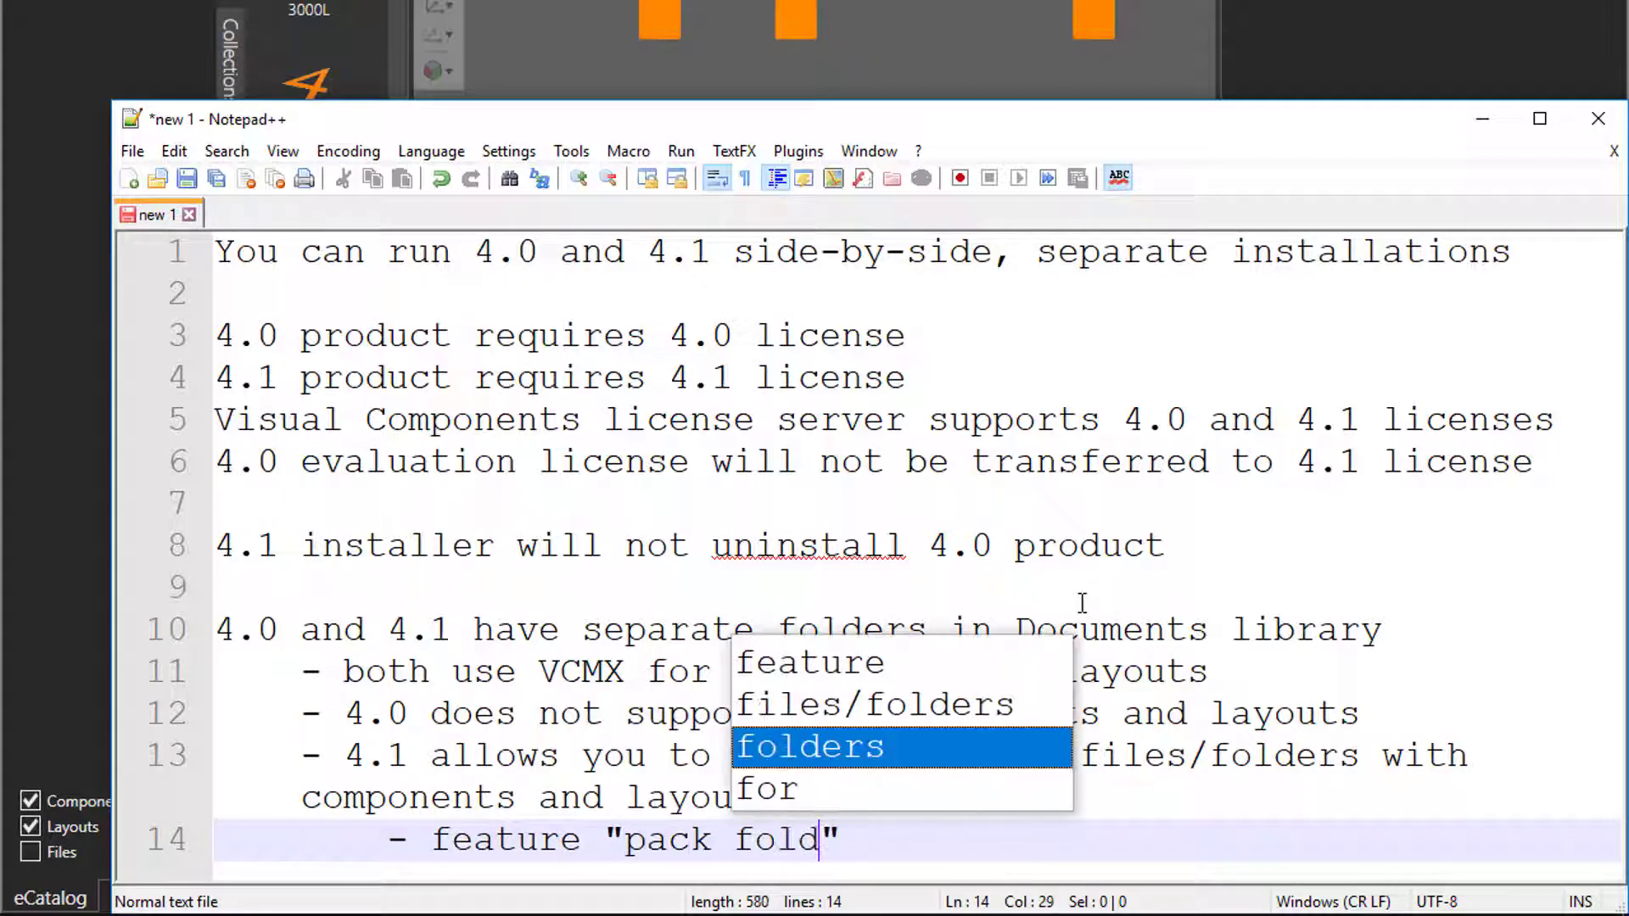
{"action": "type", "text": "er"}
{"action": "key", "text": "Escape"}
{"action": "key", "text": "End"}
{"action": "key", "text": "shift+Left"}
{"action": "key", "text": "shift+Left"}
{"action": "key", "text": "shift+Left"}
{"action": "key", "text": "shift+Left"}
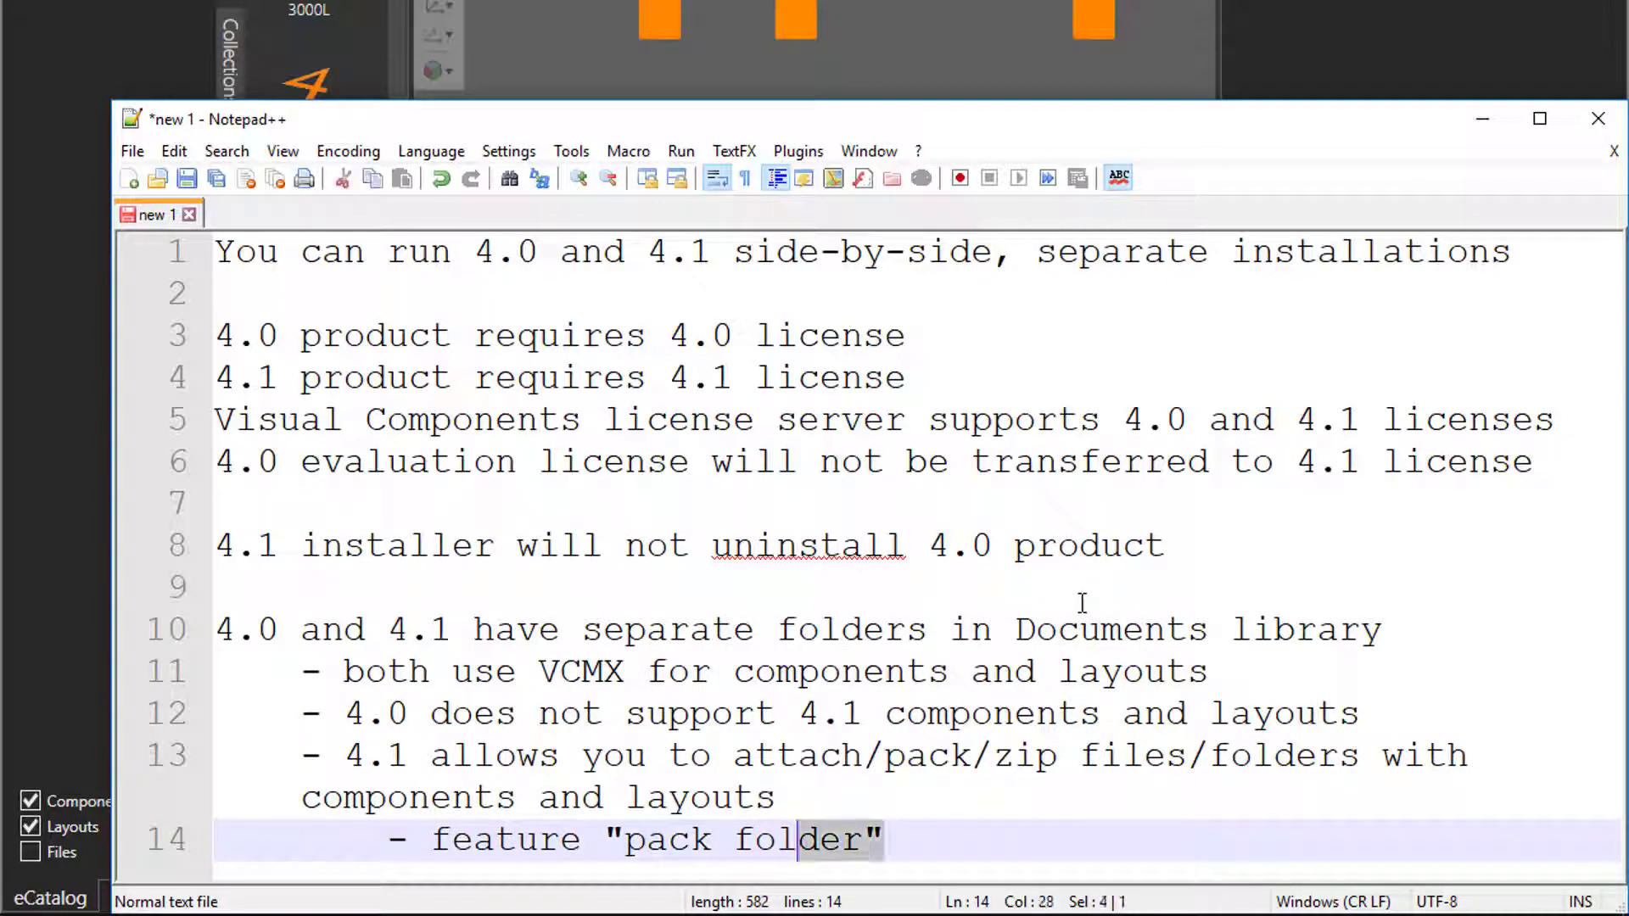
{"action": "key", "text": "shift+Left"}
{"action": "key", "text": "shift+Left"}
{"action": "key", "text": "shift+Left"}
{"action": "key", "text": "shift+Left"}
{"action": "key", "text": "shift+Left"}
{"action": "key", "text": "shift+Left"}
{"action": "key", "text": "shift+Left"}
{"action": "key", "text": "shift+Left"}
{"action": "key", "text": "shift+Left"}
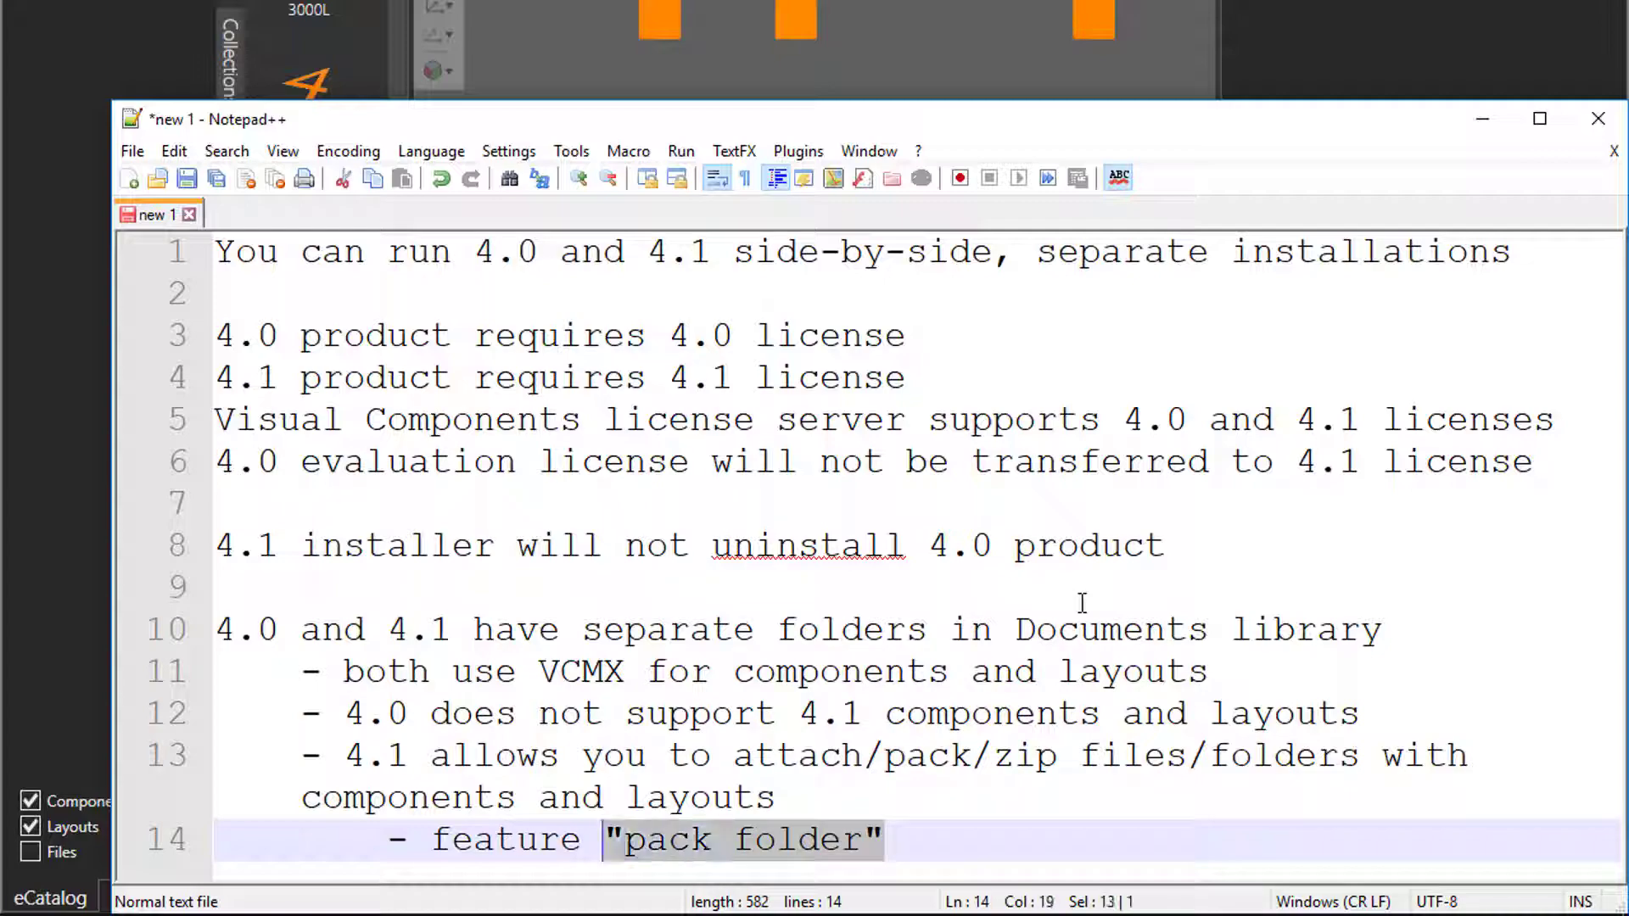
{"action": "key", "text": "End"}
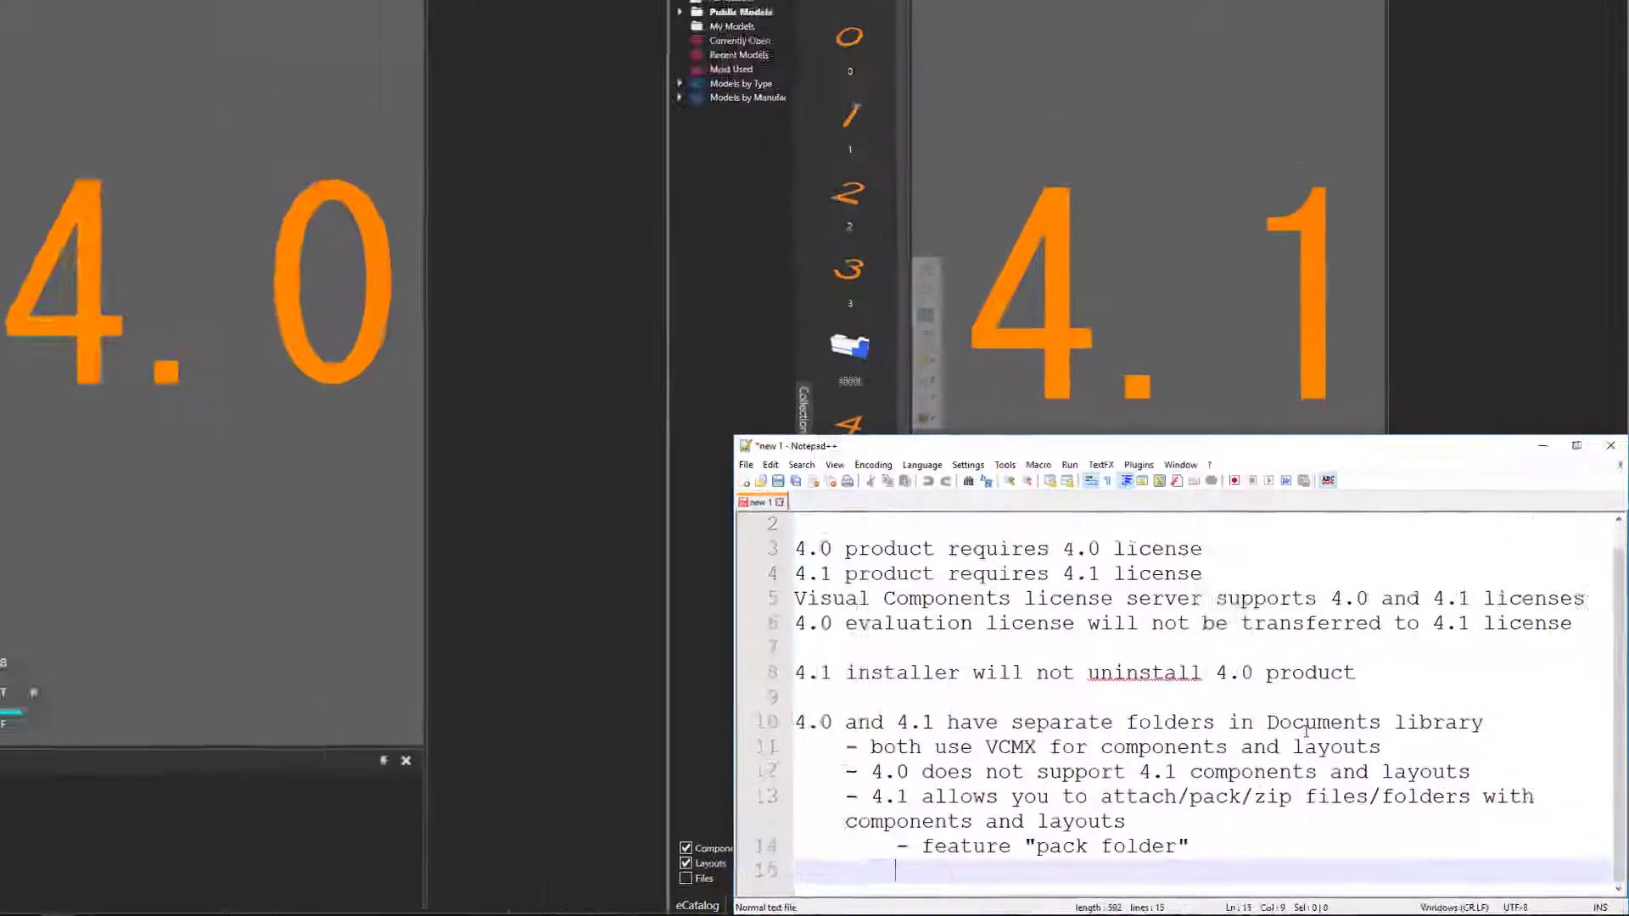
{"action": "key", "text": "Return"}
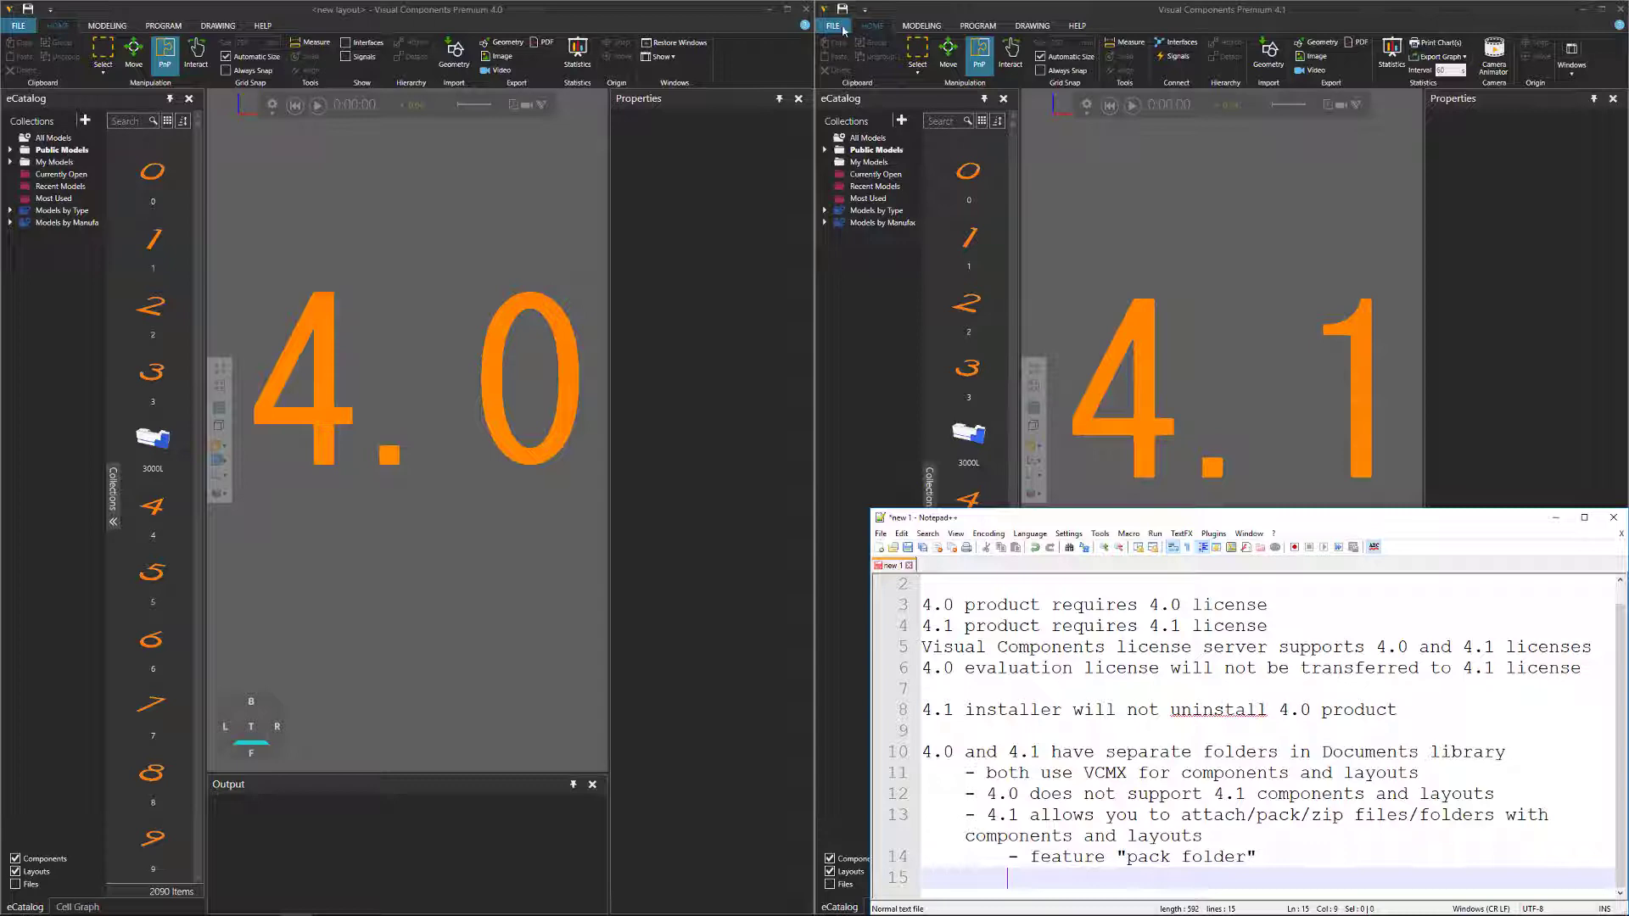
- Place the Notepad++ note window lower on the right half, over the 4.1 workspace
{"action": "left_click_drag", "start_coordinate": [1141, 519], "coordinate": [1136, 457]}
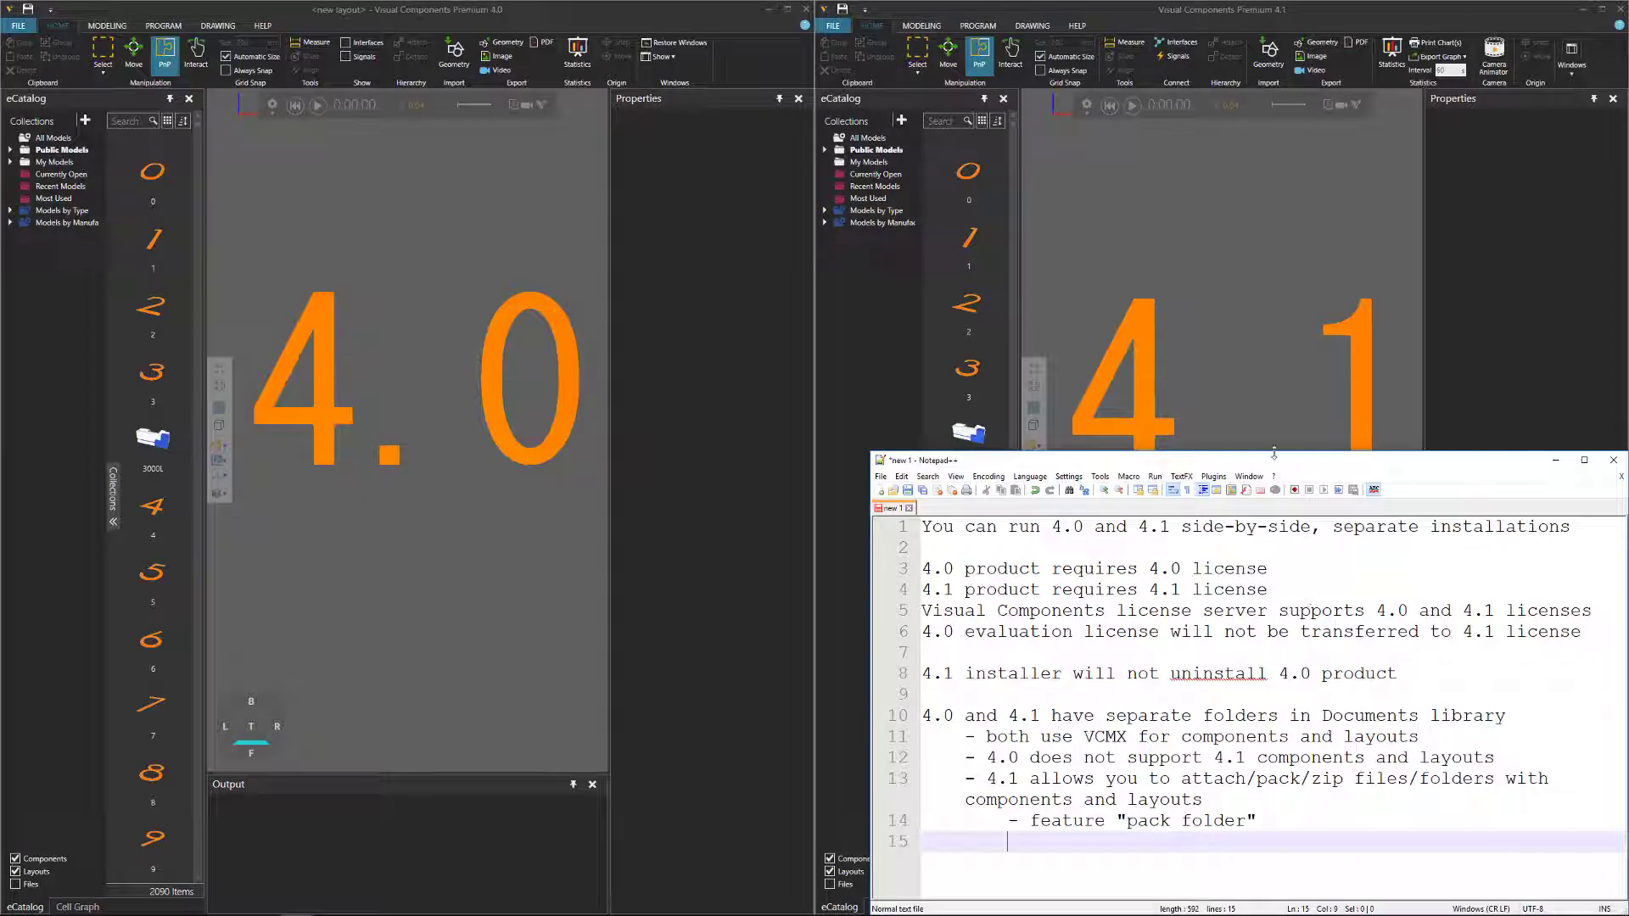
{"action": "left_click_drag", "start_coordinate": [1272, 460], "coordinate": [1271, 592]}
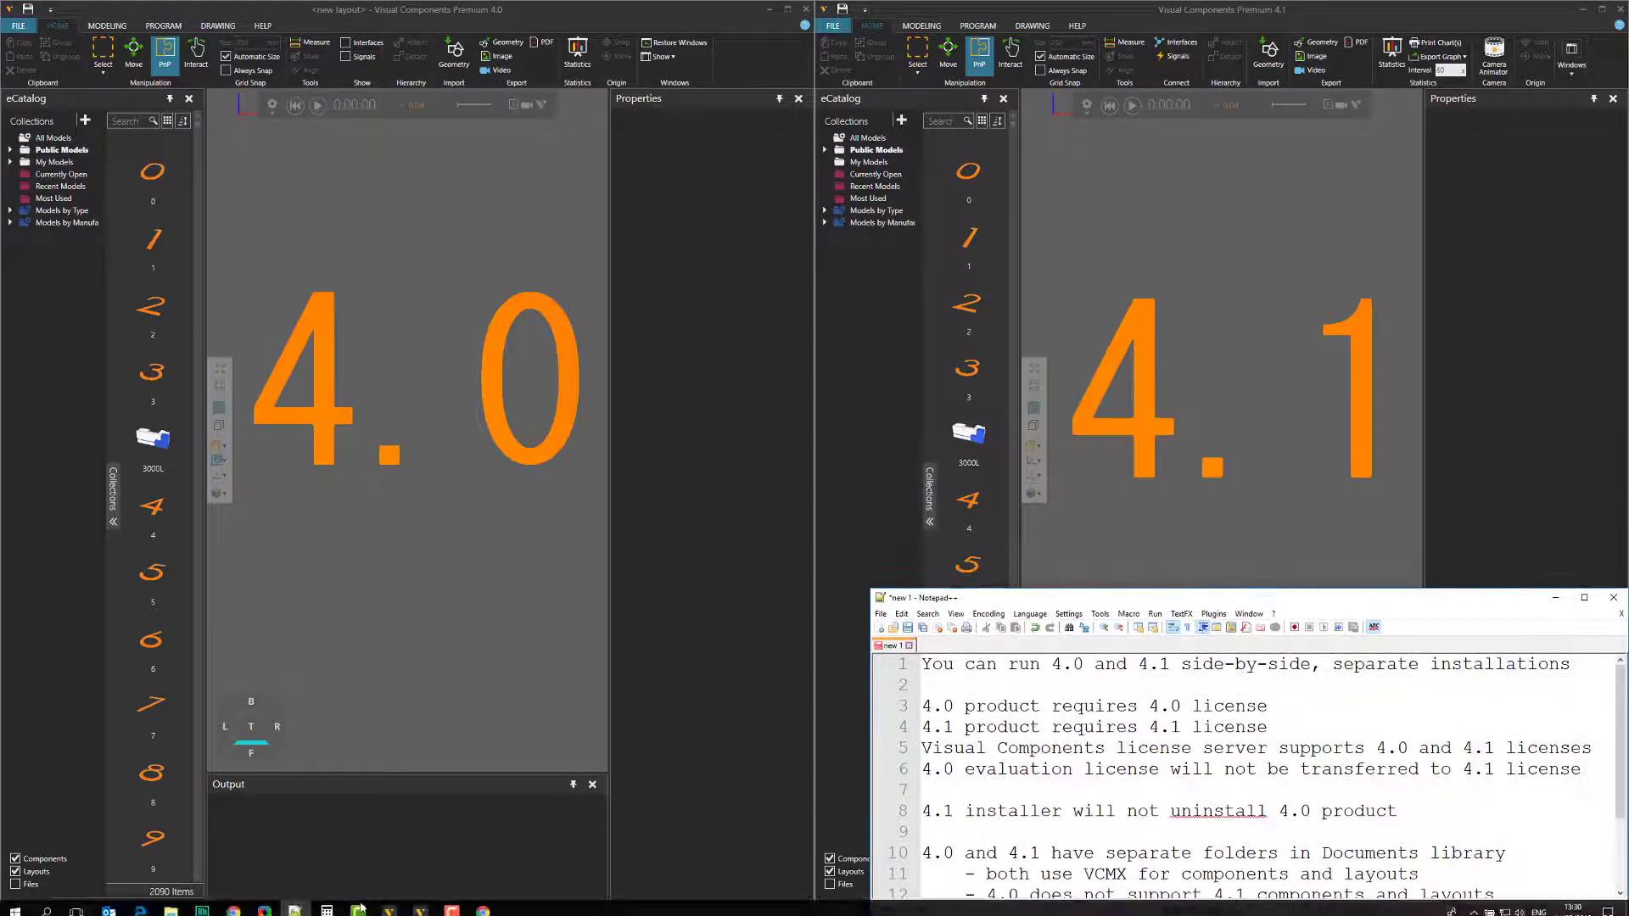
- Check the licensing contact on the Visual Components Support page, then make the note window taller
{"action": "left_click", "coordinate": [483, 904]}
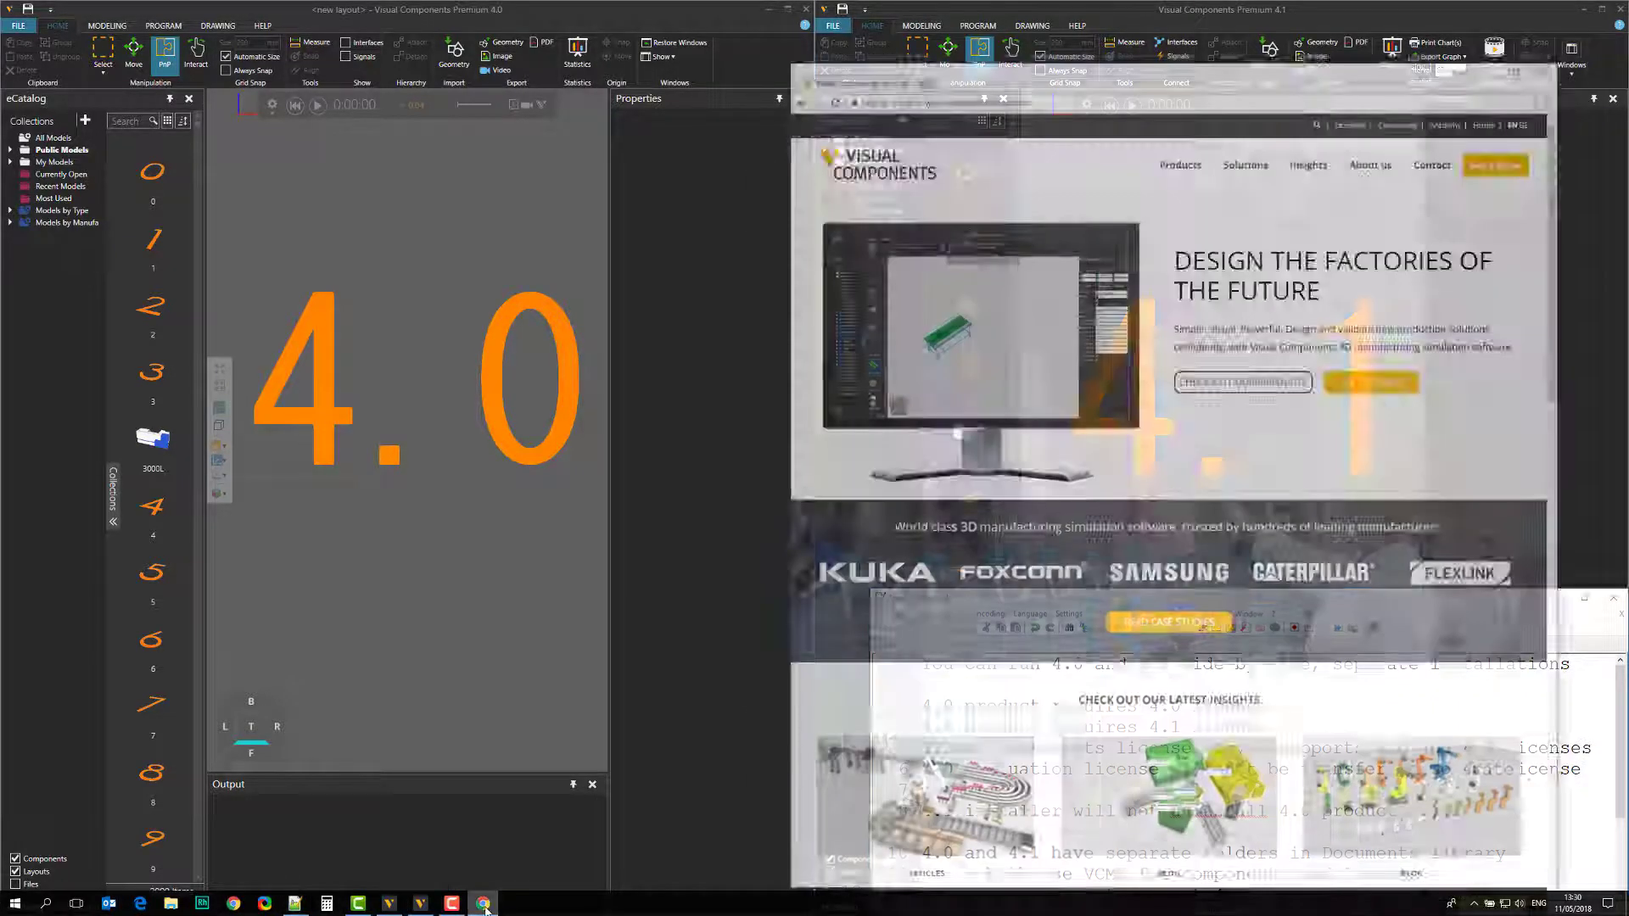
{"action": "left_click", "coordinate": [1583, 11]}
{"action": "mouse_move", "coordinate": [1088, 95]}
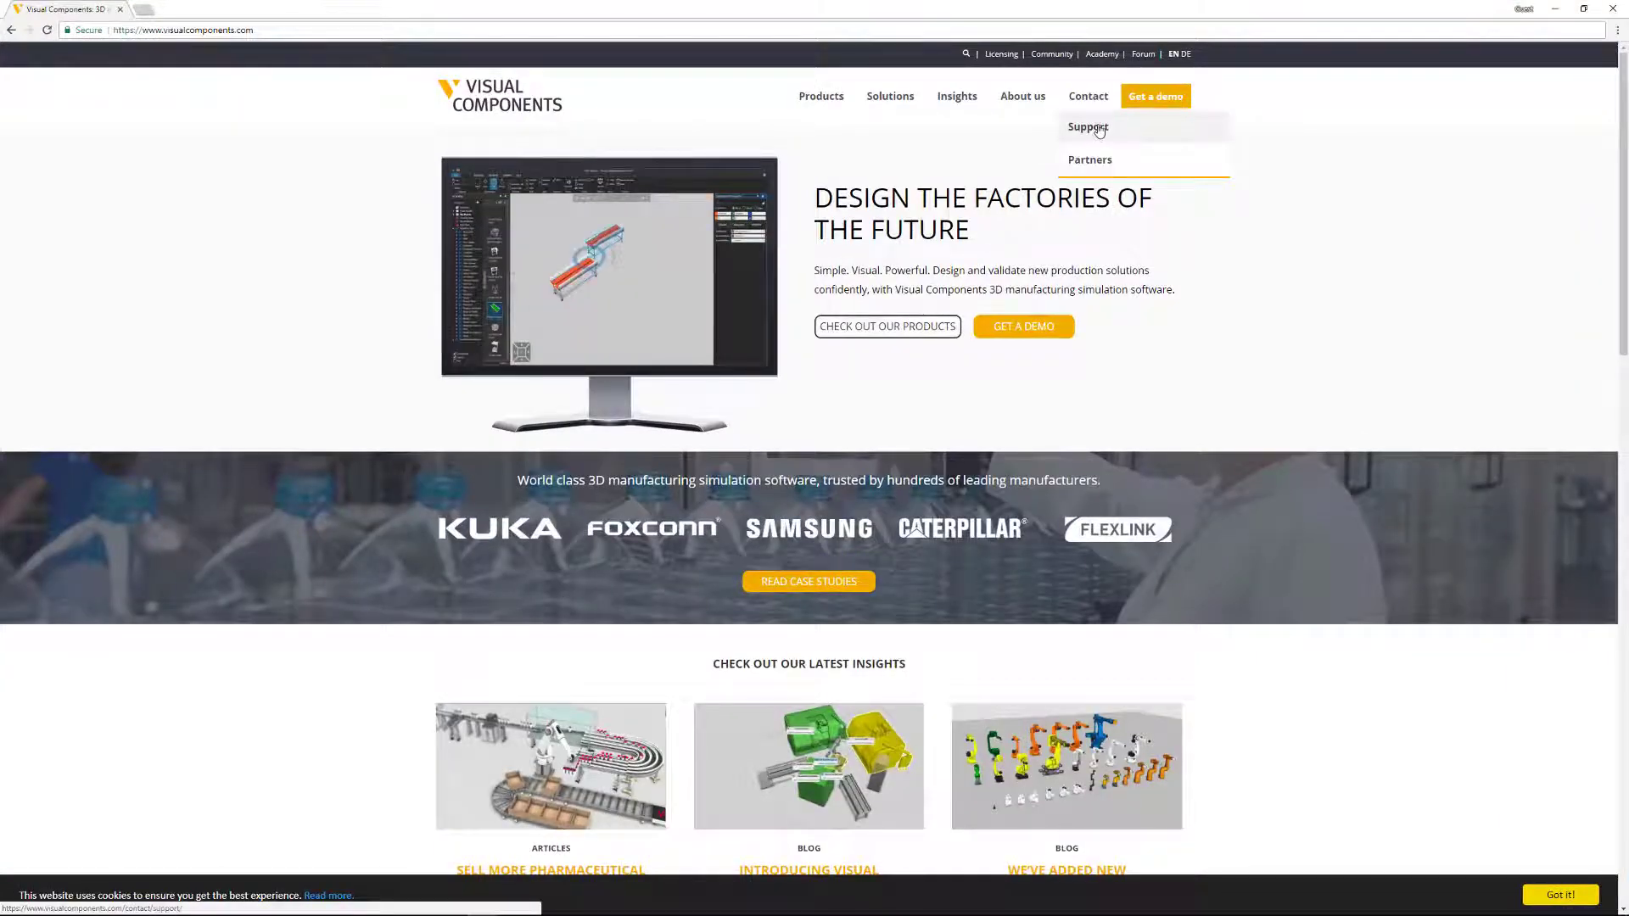
{"action": "left_click", "coordinate": [1098, 128]}
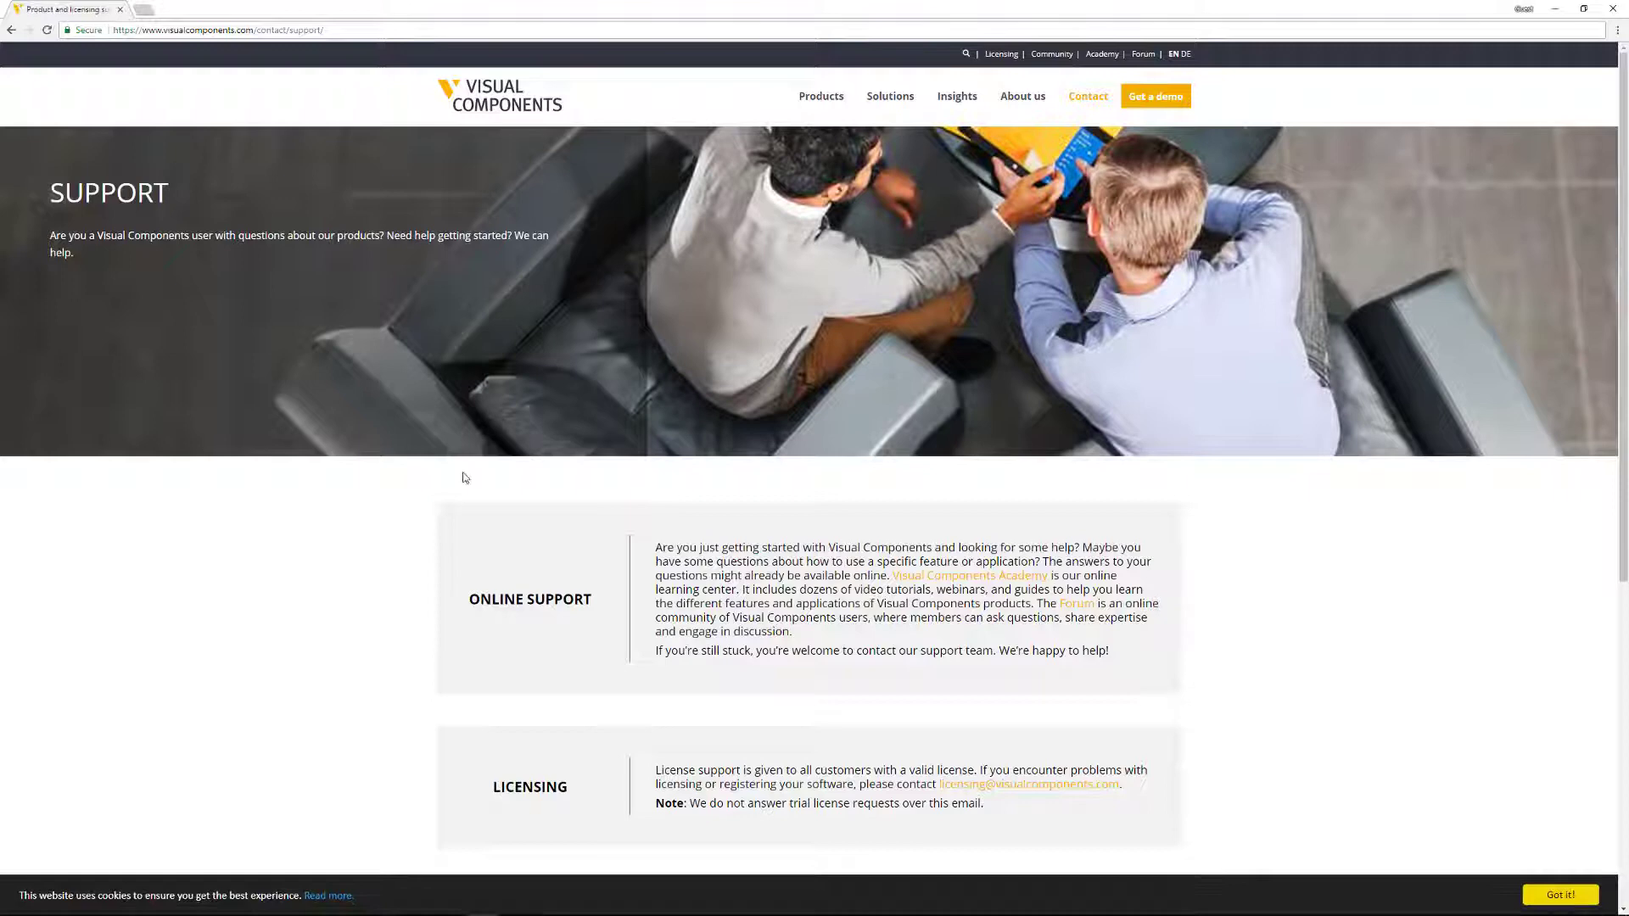
{"action": "scroll", "coordinate": [466, 479], "scroll_direction": "down", "scroll_amount": 3}
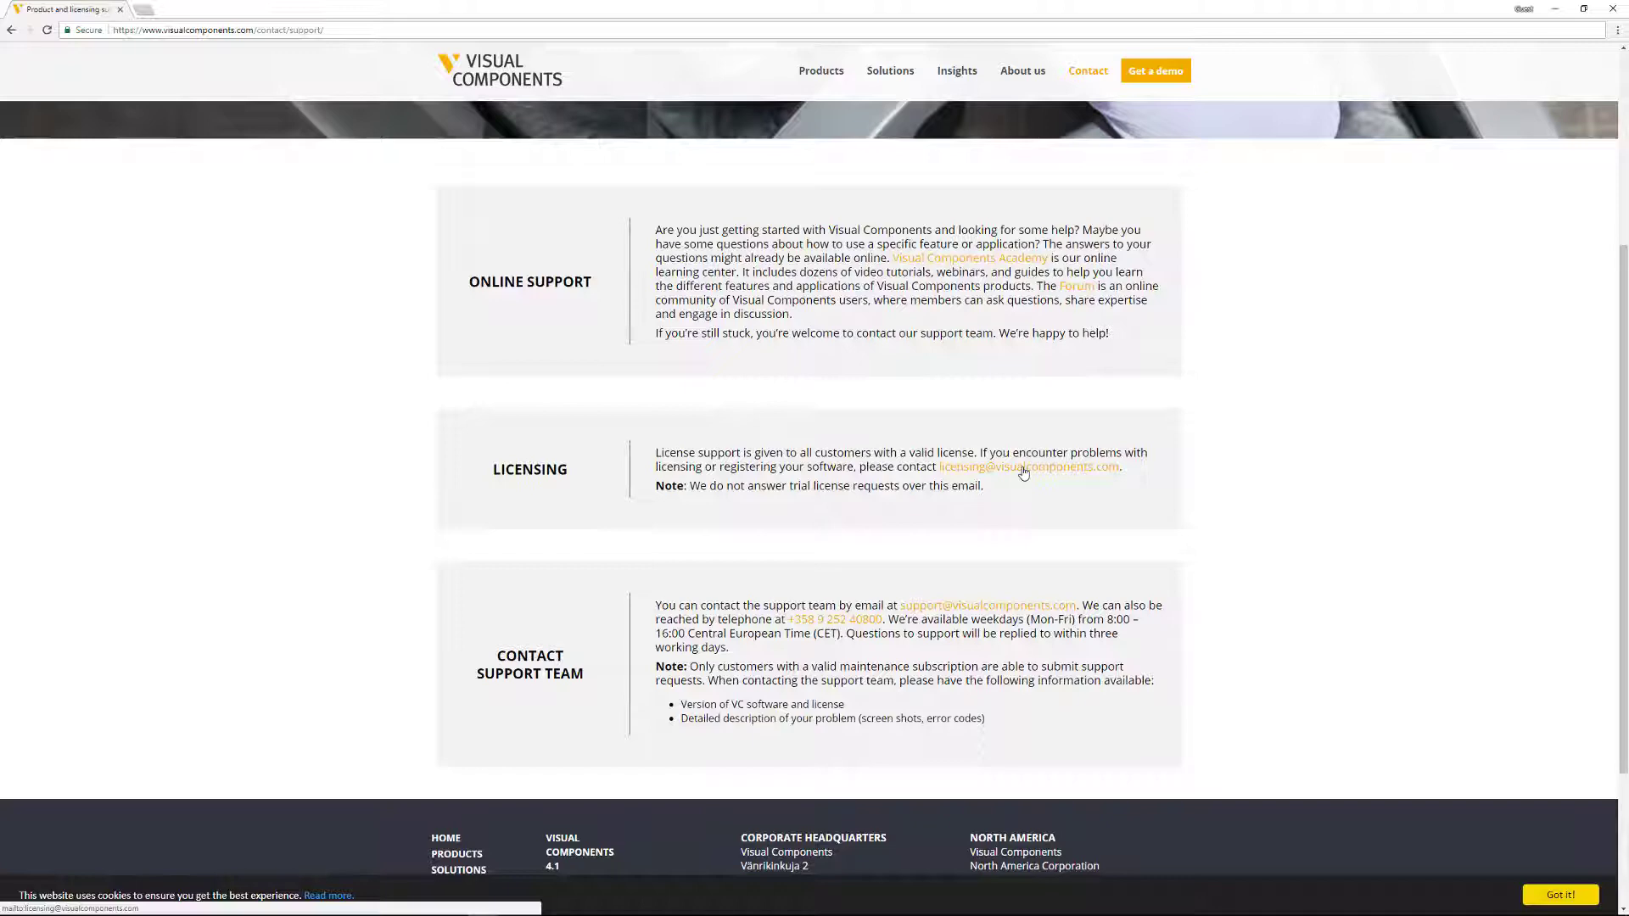
{"action": "left_click", "coordinate": [1554, 10]}
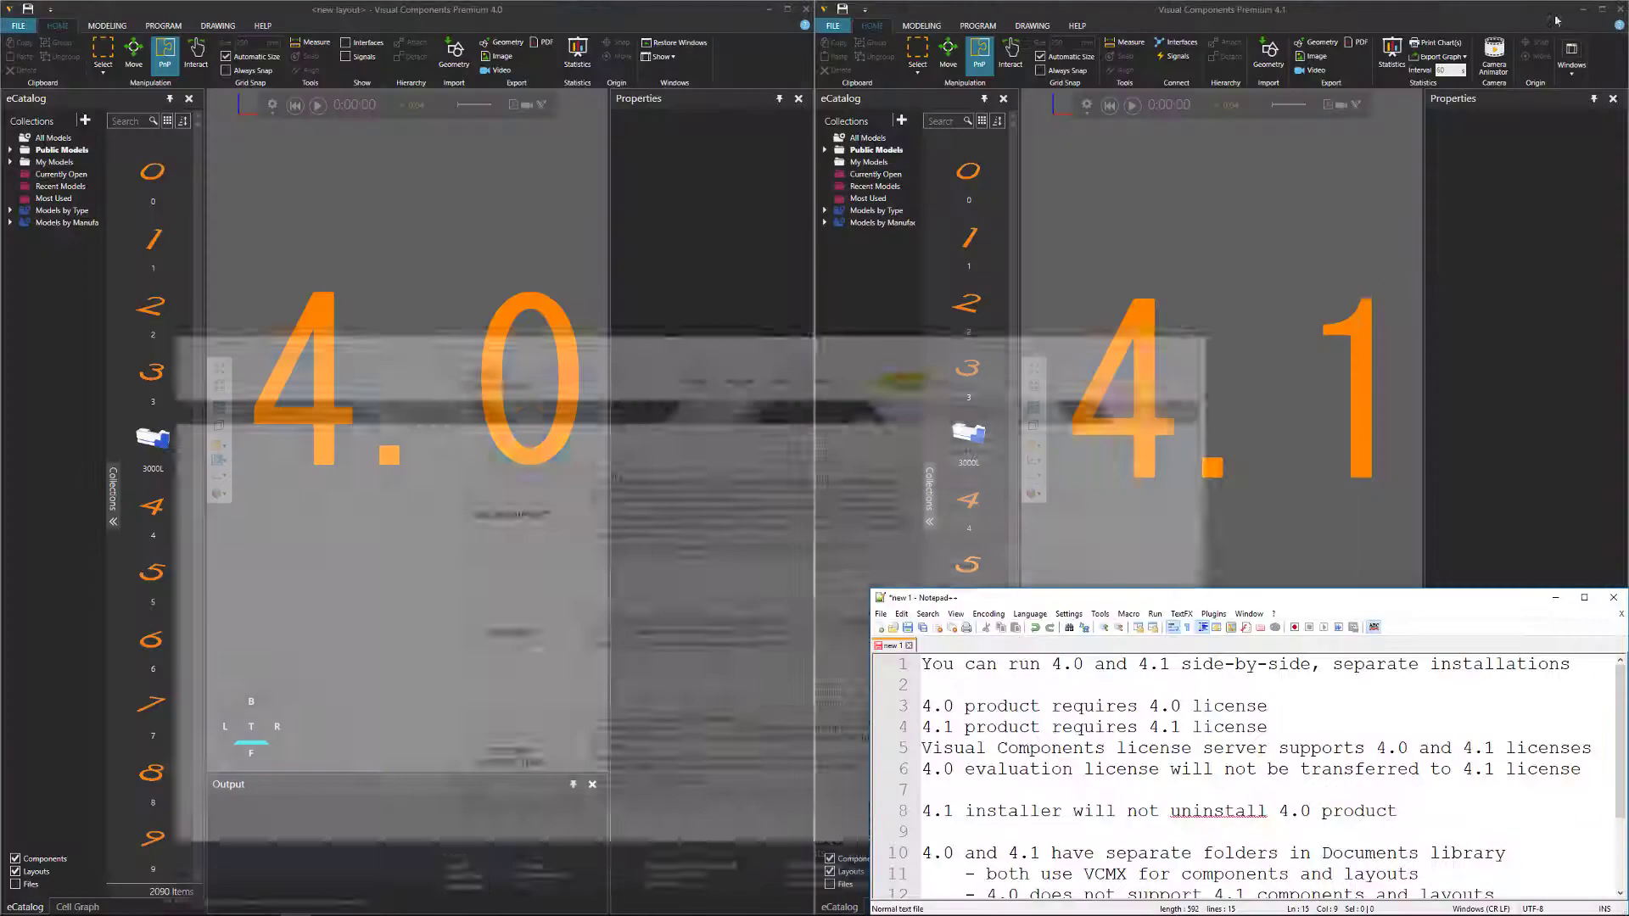
{"action": "left_click_drag", "start_coordinate": [1198, 589], "coordinate": [1191, 500]}
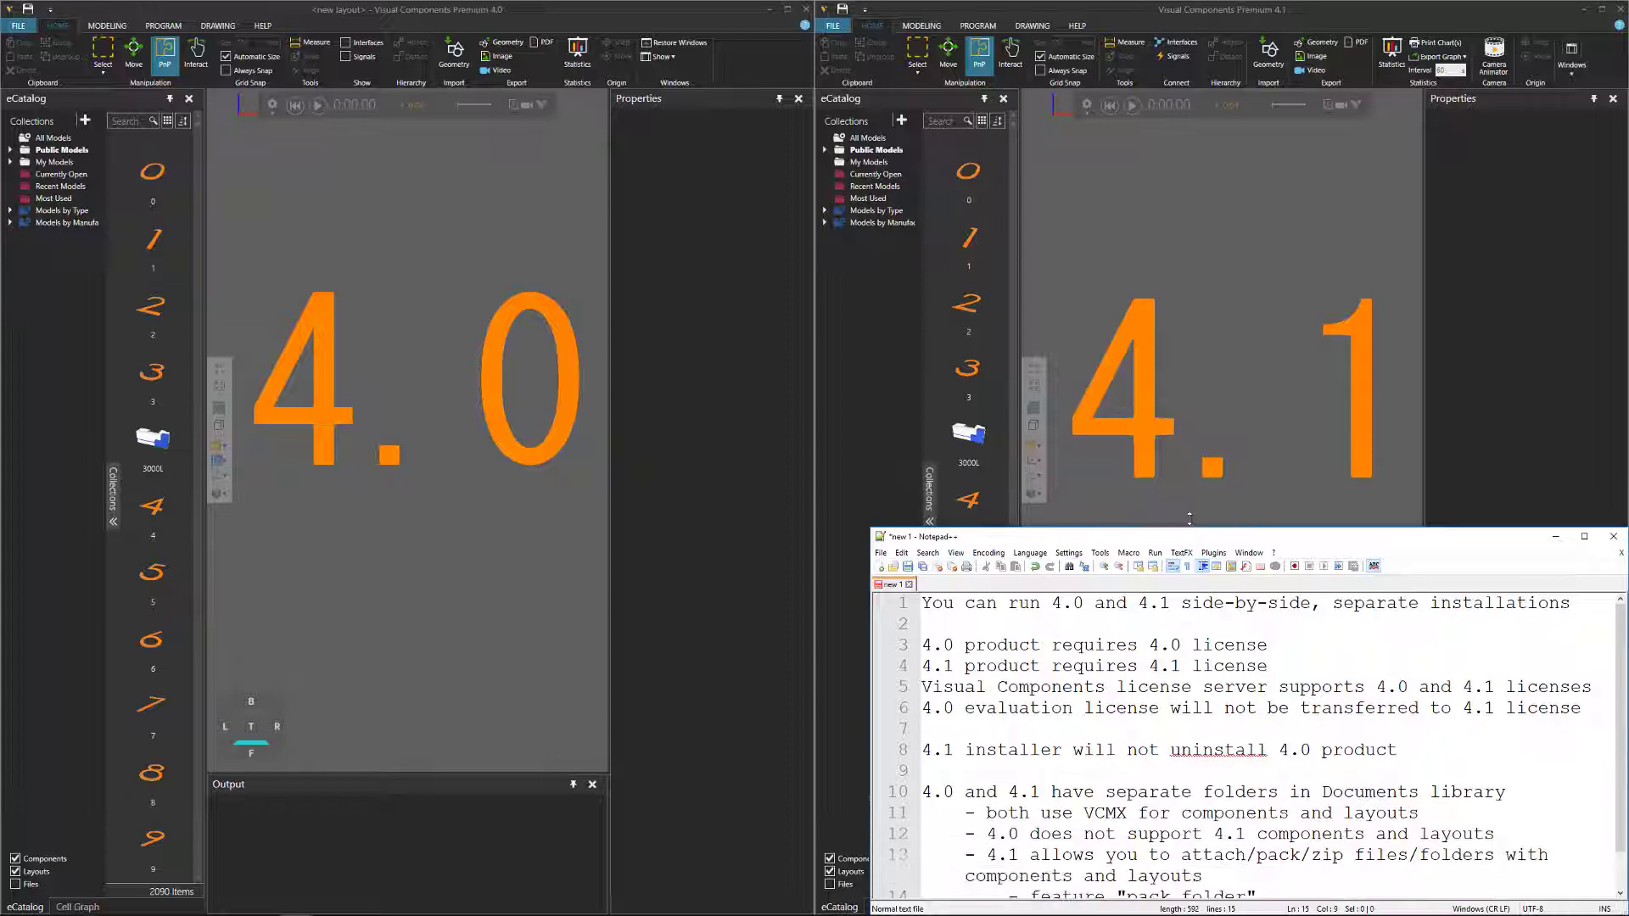